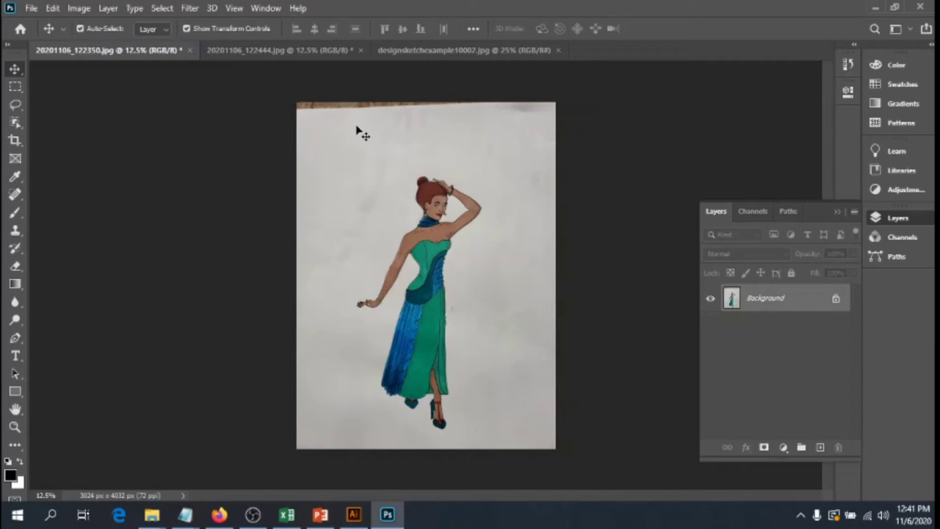
# - Compare the scanned sketch designsketchexample10002.jpg with the two photographed versions, 20201106_122444.jpg and 20201106_122350.jpg
pyautogui.click(402, 57)
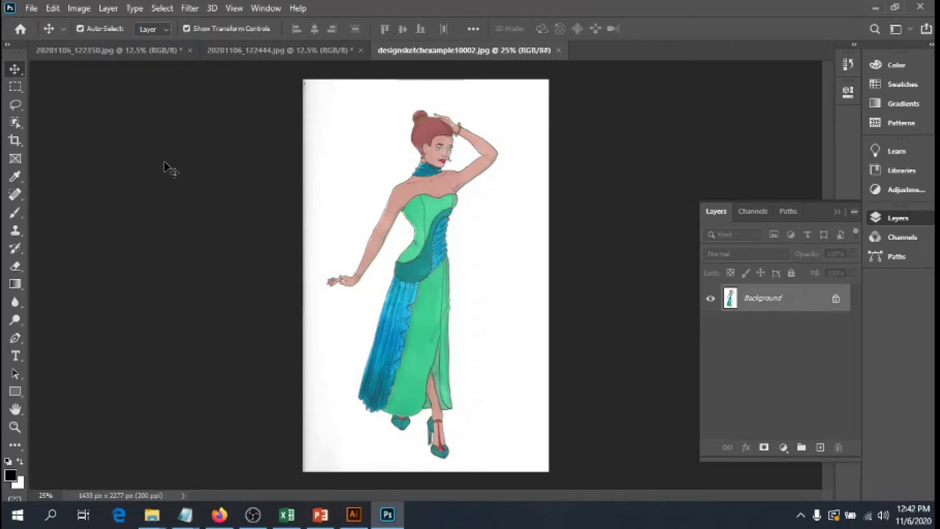
pyautogui.click(230, 49)
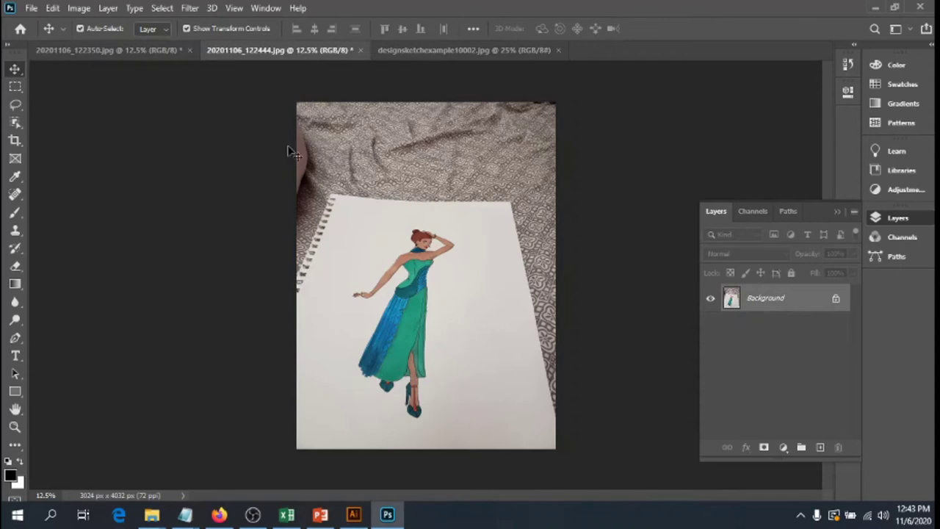
pyautogui.click(157, 56)
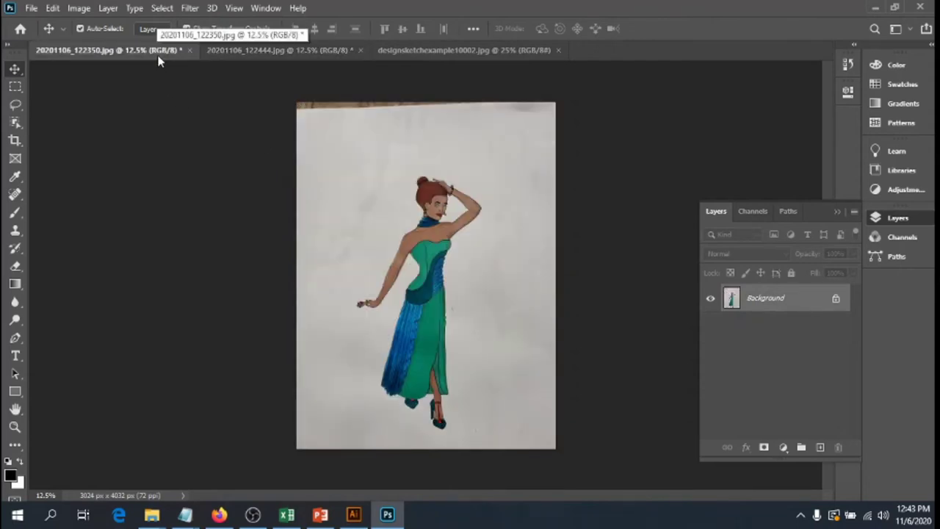
pyautogui.click(241, 58)
pyautogui.click(145, 54)
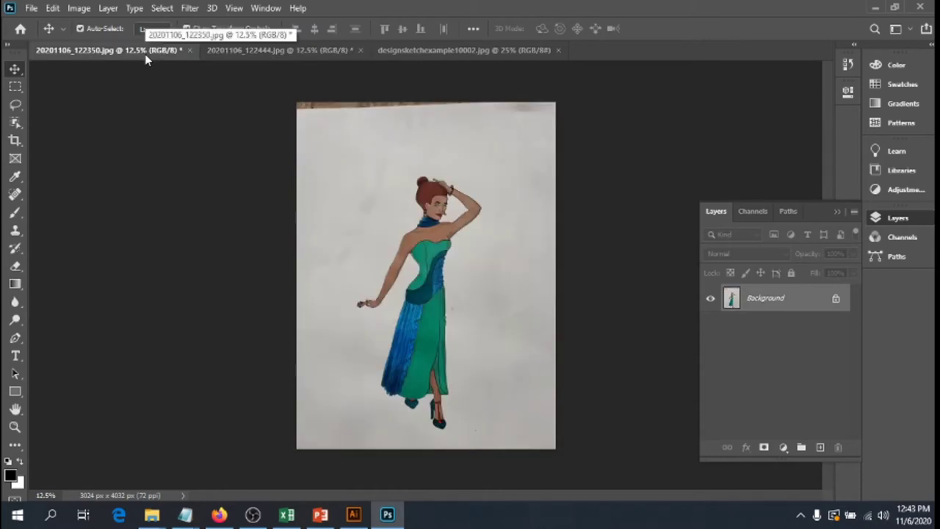
# - Apply a Levels adjustment to designsketchexample10002.jpg with RGB input levels of 89 for shadows, 1.16 for midtones and 235 for highlights
pyautogui.click(467, 53)
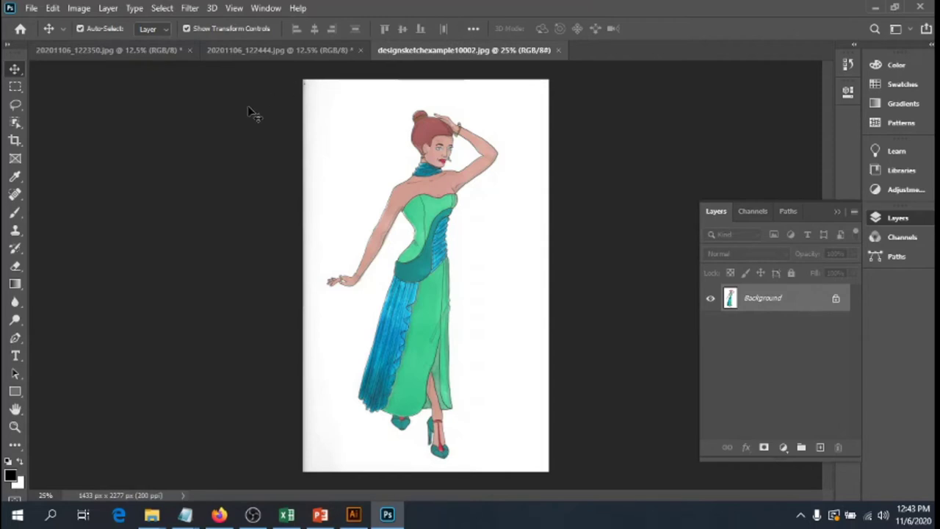
pyautogui.click(79, 8)
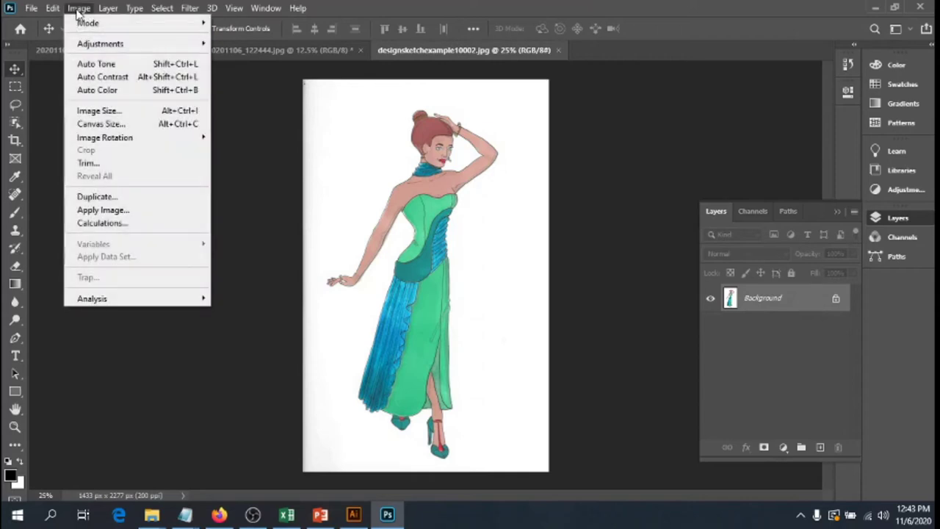
pyautogui.moveTo(93, 45)
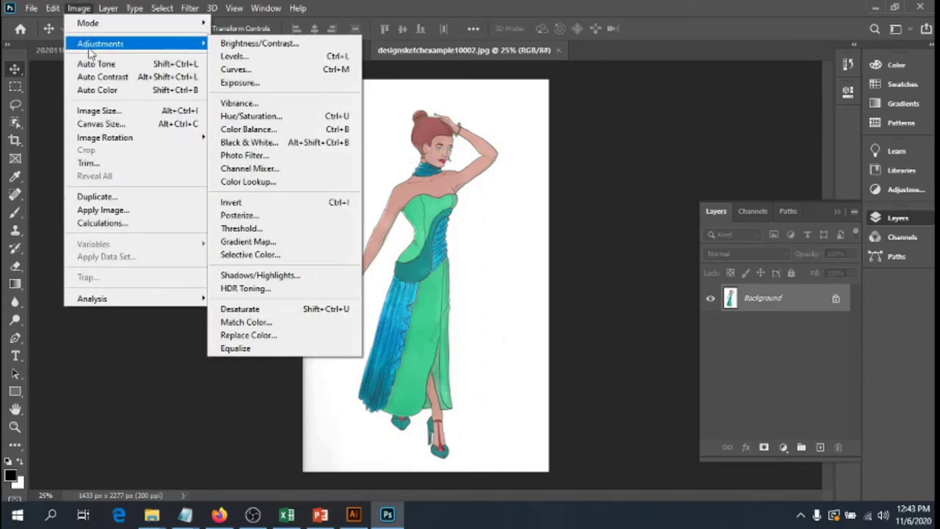
pyautogui.click(268, 58)
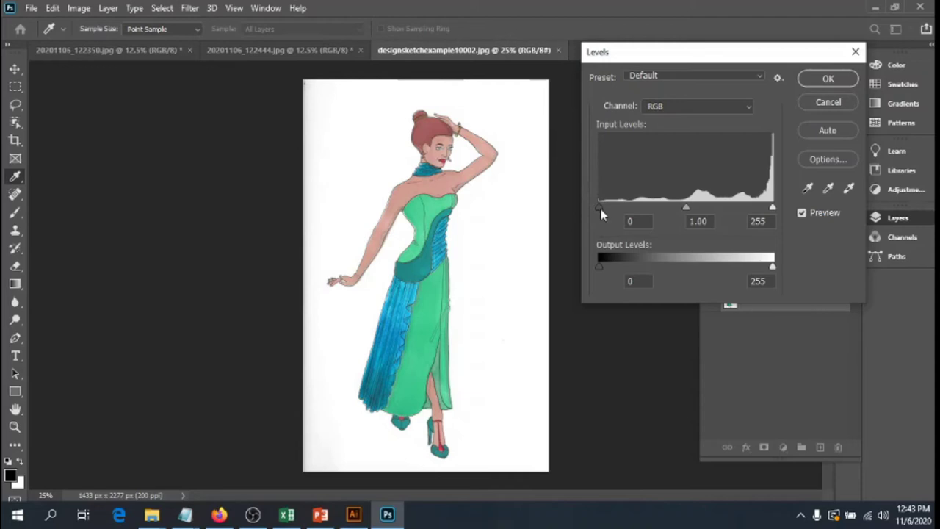
pyautogui.moveTo(601, 212); pyautogui.dragTo(652, 209)
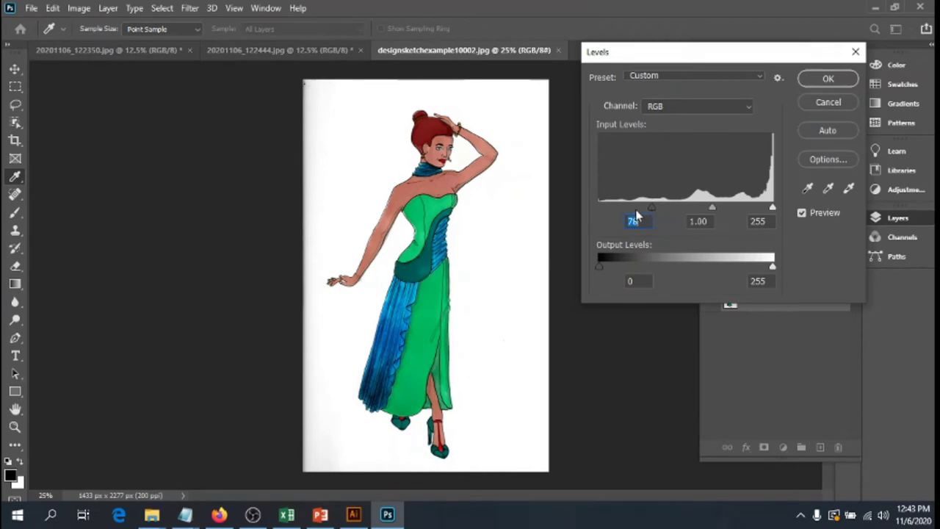
pyautogui.moveTo(712, 209); pyautogui.dragTo(700, 212)
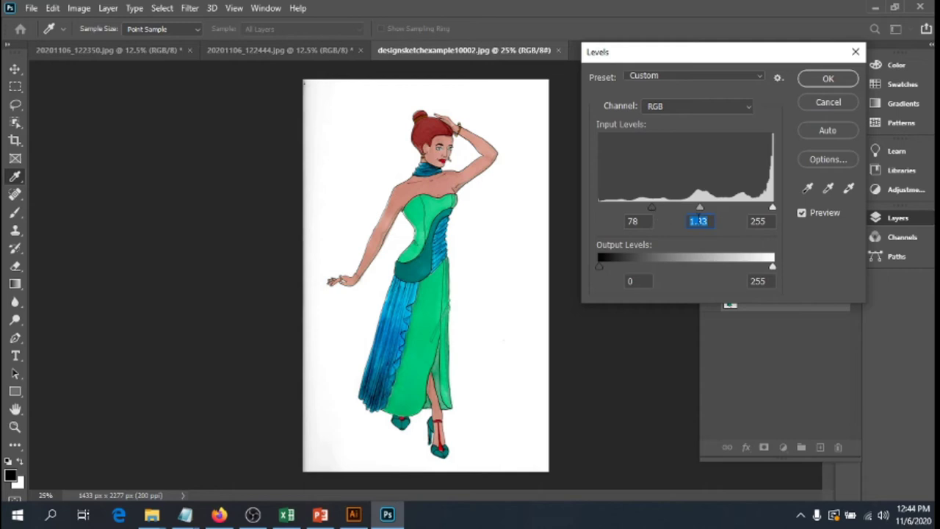
pyautogui.moveTo(700, 210); pyautogui.dragTo(707, 212)
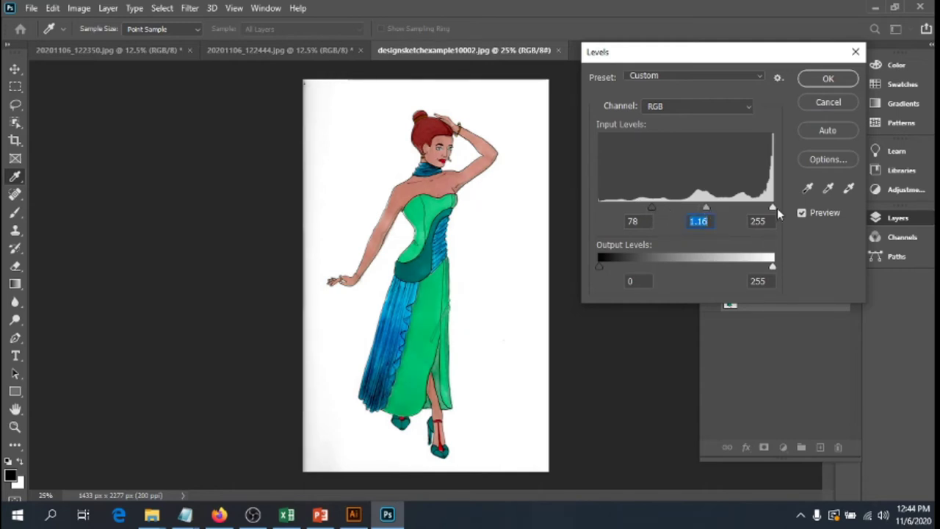
pyautogui.moveTo(772, 207); pyautogui.dragTo(760, 213)
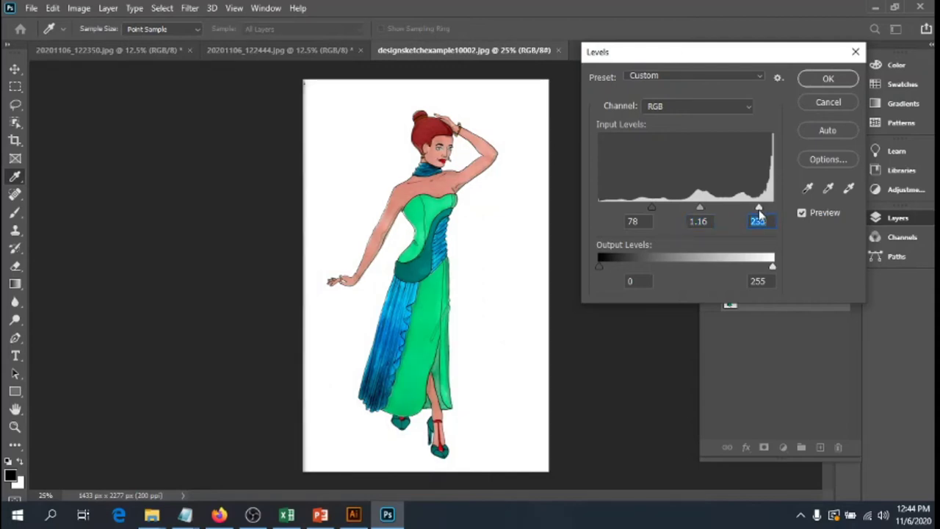
pyautogui.moveTo(653, 209); pyautogui.dragTo(659, 209)
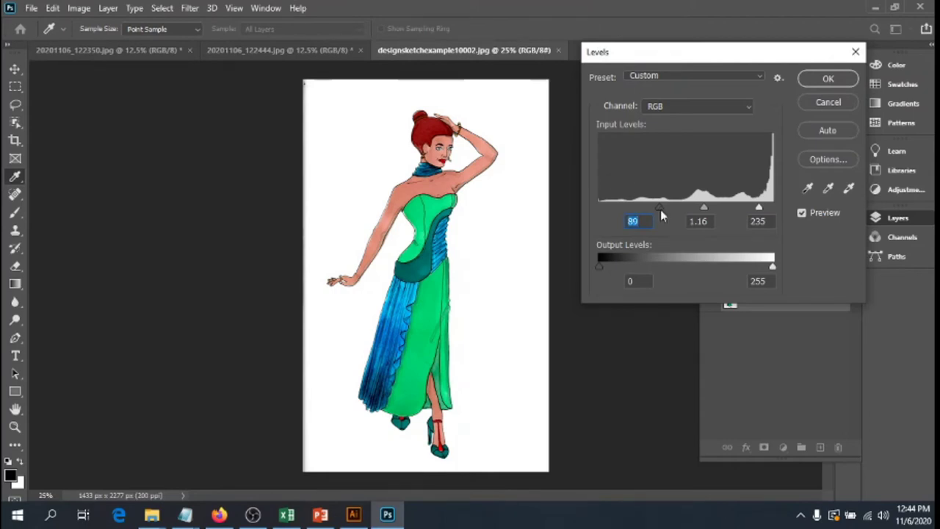
pyautogui.click(825, 82)
pyautogui.press('v')
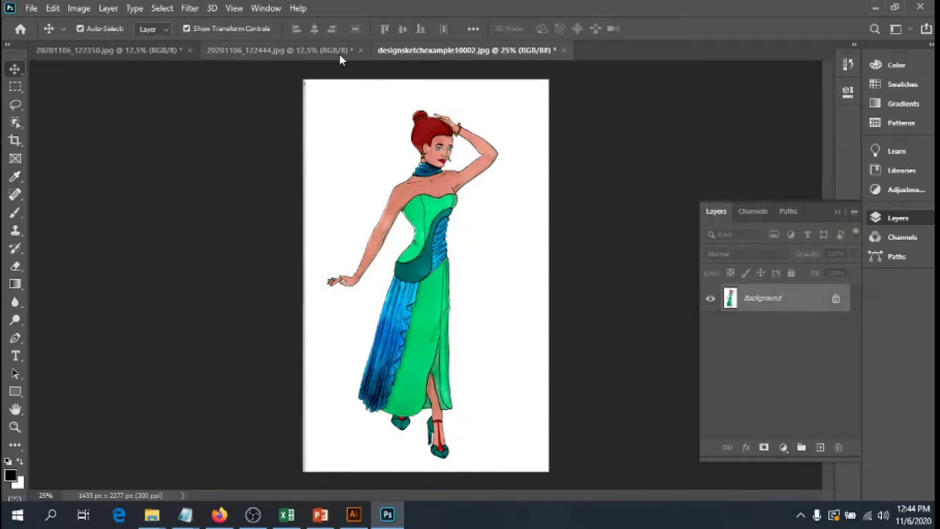
# - Show the document's history and compare the originally opened scan with its Levels-adjusted state
pyautogui.click(263, 9)
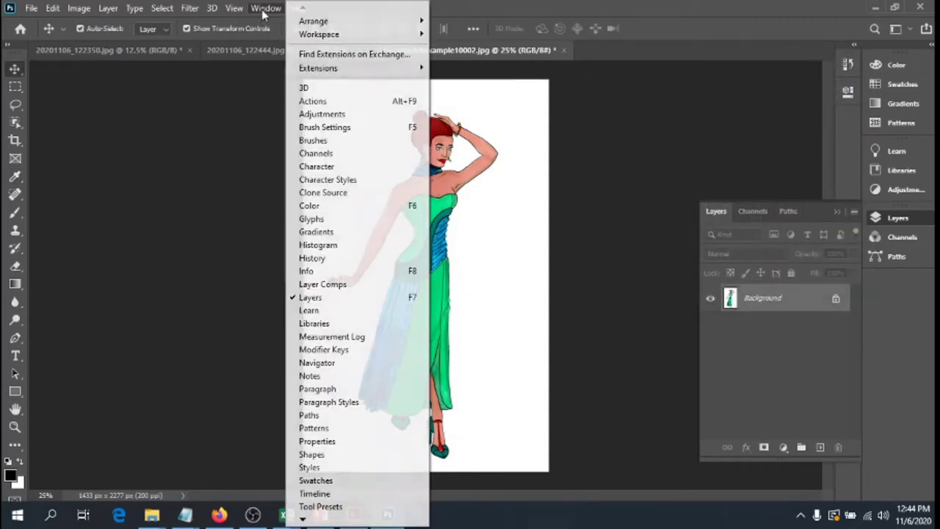
pyautogui.click(327, 259)
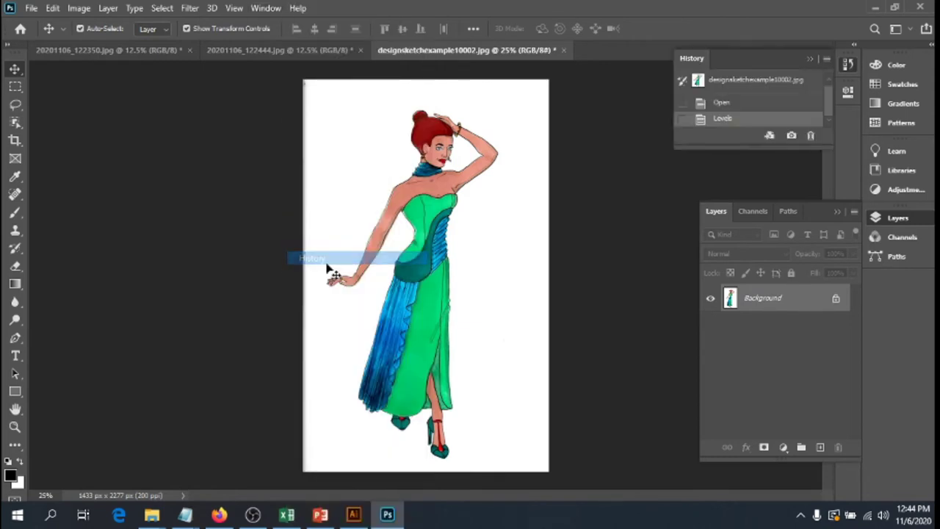
pyautogui.click(723, 103)
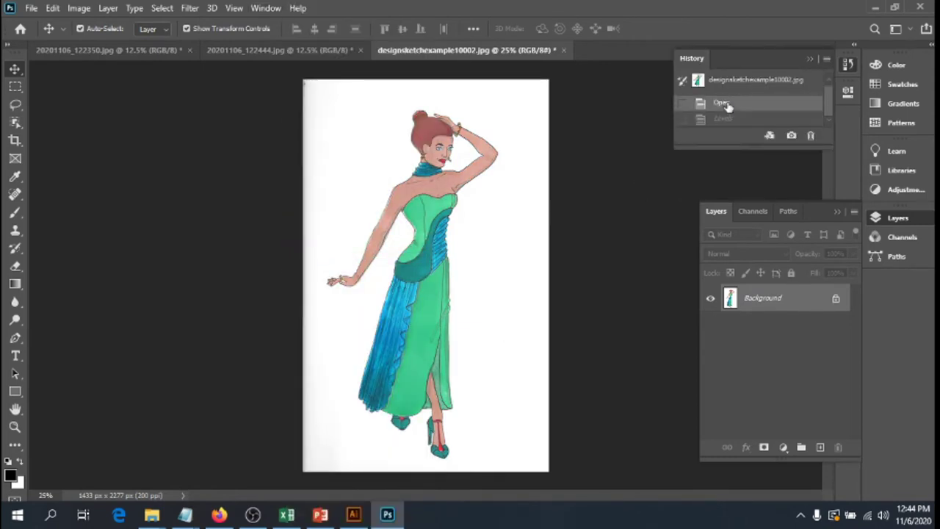
pyautogui.click(726, 119)
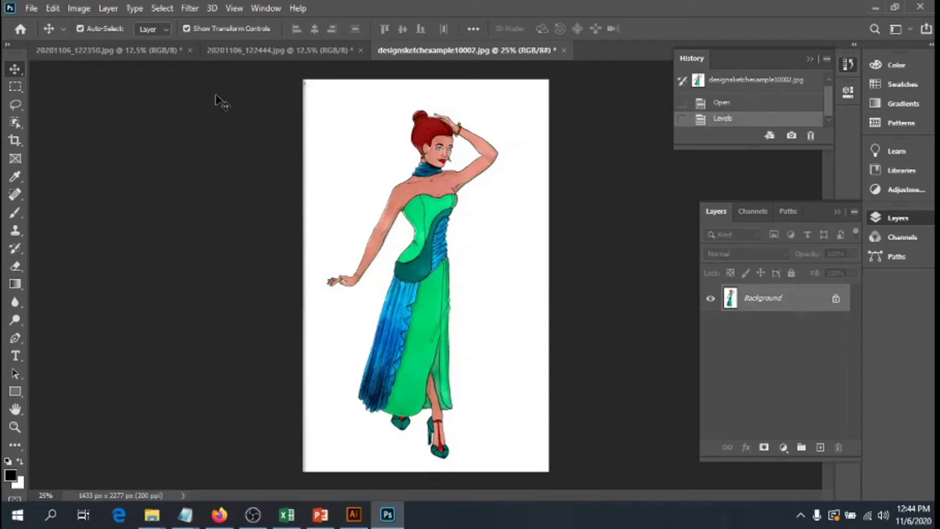
# - Raise the scan's master saturation moderately with Hue/Saturation, and compare the result with the originally opened state
pyautogui.click(81, 8)
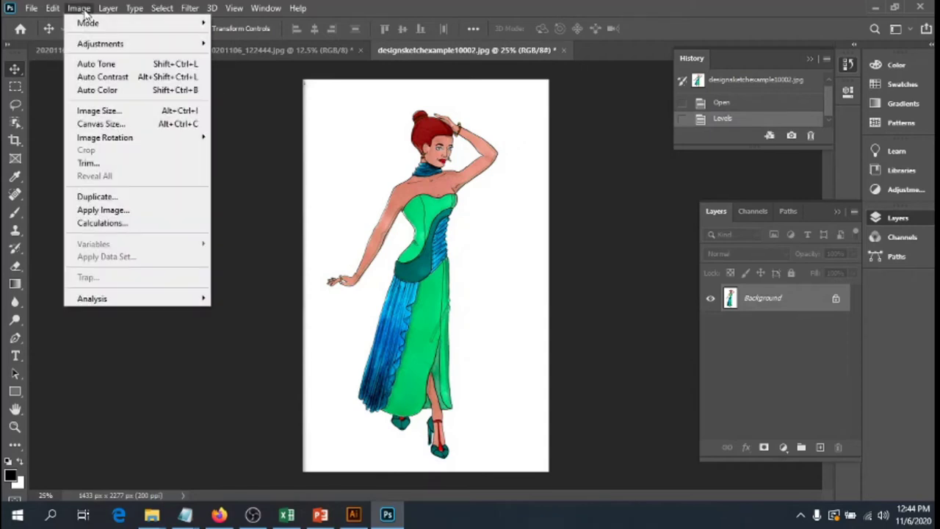
pyautogui.moveTo(92, 44)
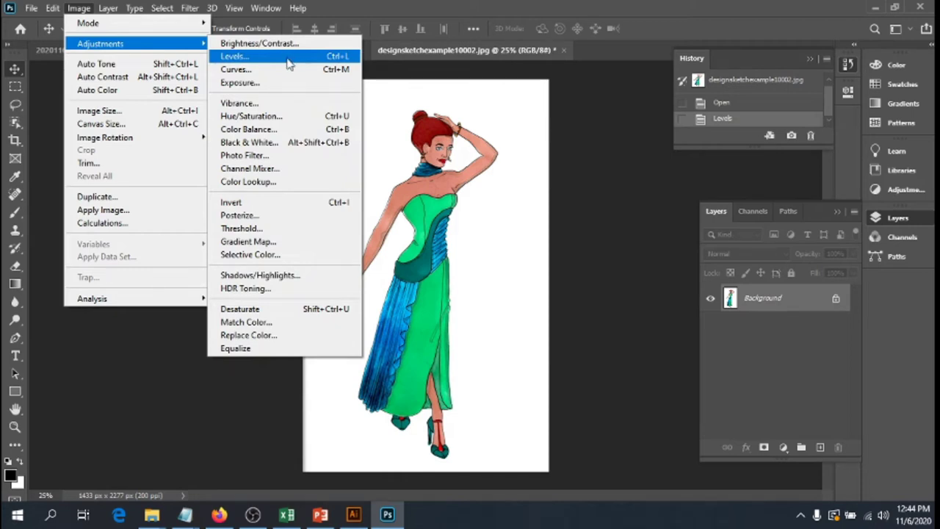
pyautogui.click(269, 119)
pyautogui.moveTo(492, 81); pyautogui.dragTo(735, 107)
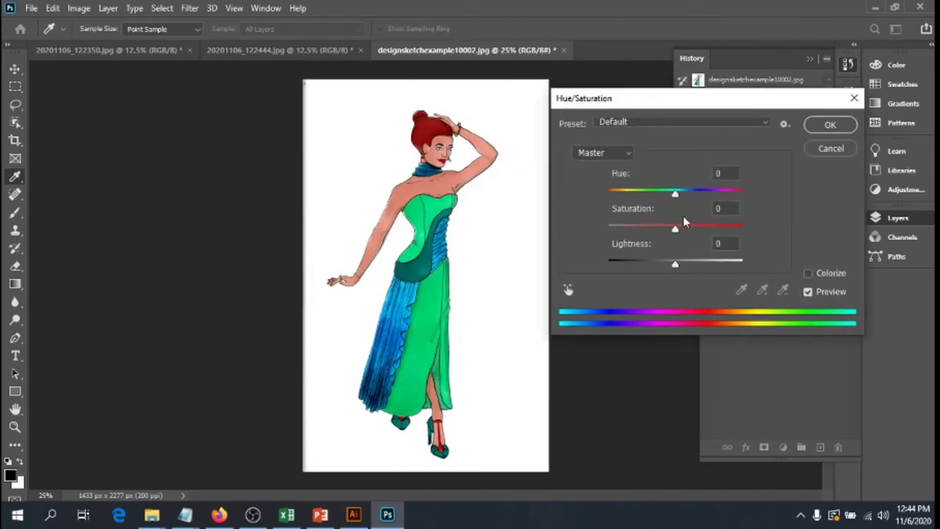
pyautogui.moveTo(675, 229); pyautogui.dragTo(693, 229)
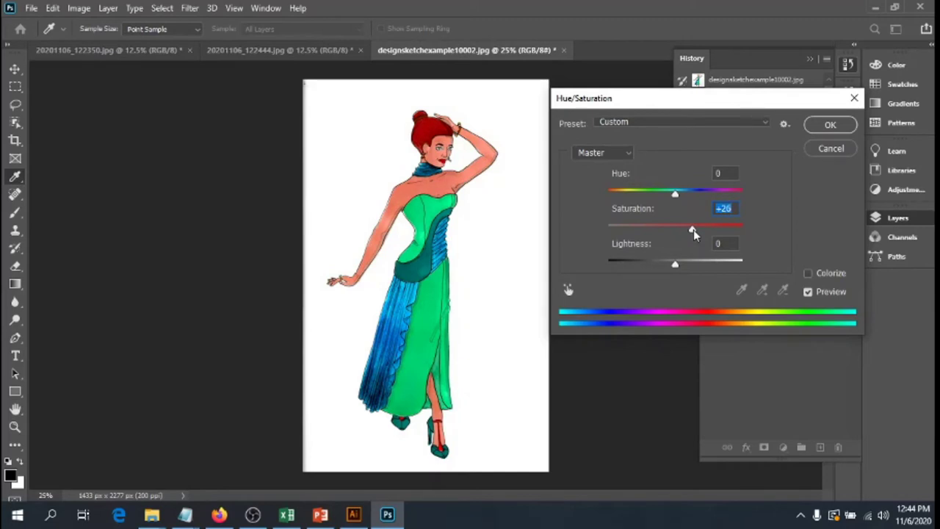
pyautogui.moveTo(693, 229); pyautogui.dragTo(740, 229)
pyautogui.moveTo(739, 229); pyautogui.dragTo(695, 232)
pyautogui.moveTo(697, 237)
pyautogui.mouseDown()
pyautogui.moveTo(682, 234)
pyautogui.moveTo(695, 238)
pyautogui.mouseUp()
pyautogui.moveTo(675, 199)
pyautogui.mouseDown()
pyautogui.moveTo(726, 201)
pyautogui.moveTo(676, 201)
pyautogui.mouseUp()
pyautogui.click(811, 130)
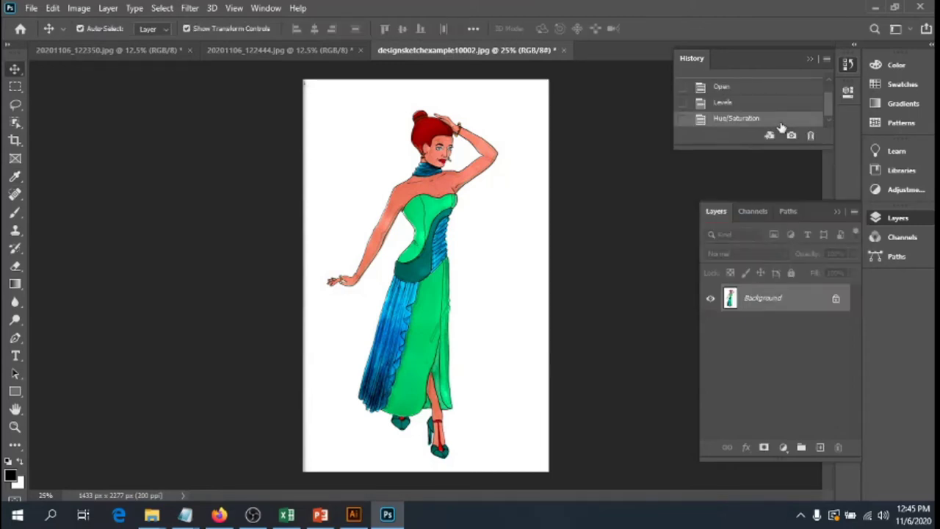
pyautogui.click(747, 94)
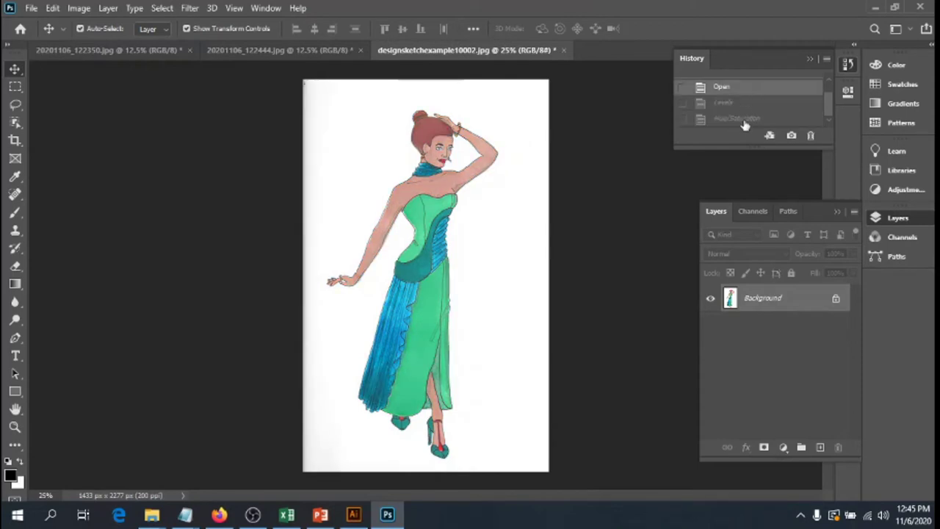
pyautogui.click(743, 121)
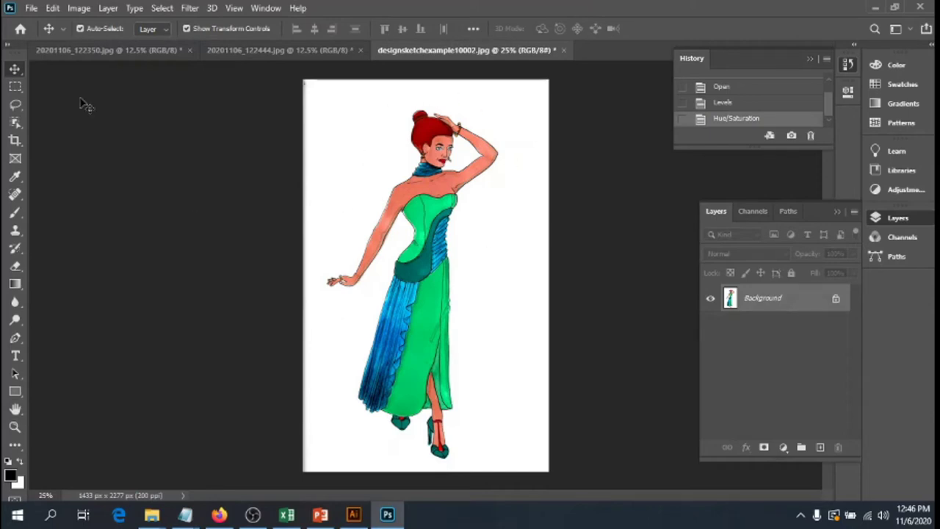
# - Crop 20201106_122350.jpg closely around the figure to about 2000 by 3216 px, cutting off the background strip above the paper
pyautogui.click(81, 53)
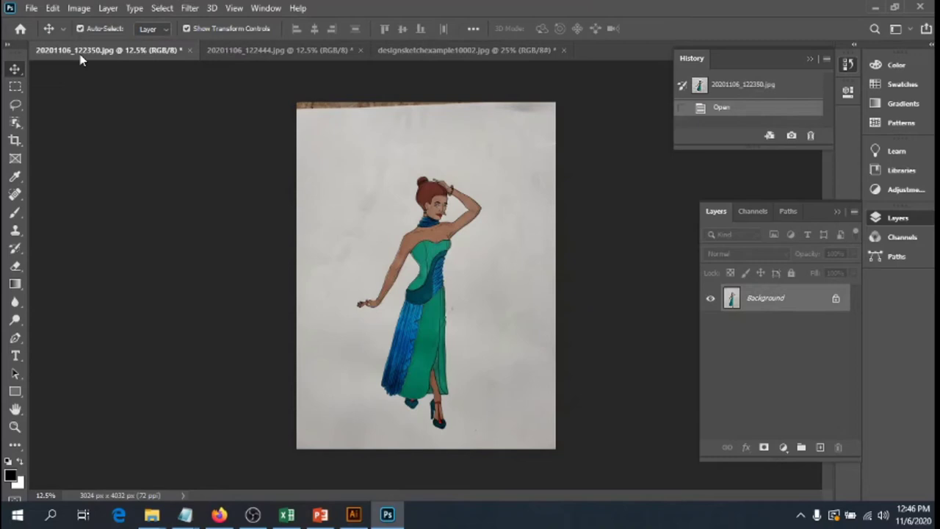
pyautogui.click(12, 146)
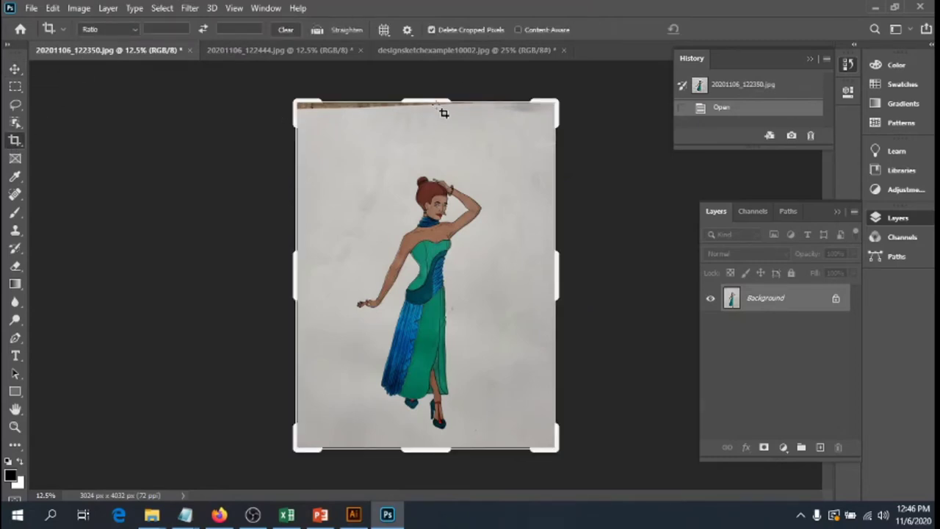
pyautogui.moveTo(423, 95); pyautogui.dragTo(424, 130)
pyautogui.moveTo(556, 266); pyautogui.dragTo(537, 268)
pyautogui.moveTo(317, 279); pyautogui.dragTo(341, 280)
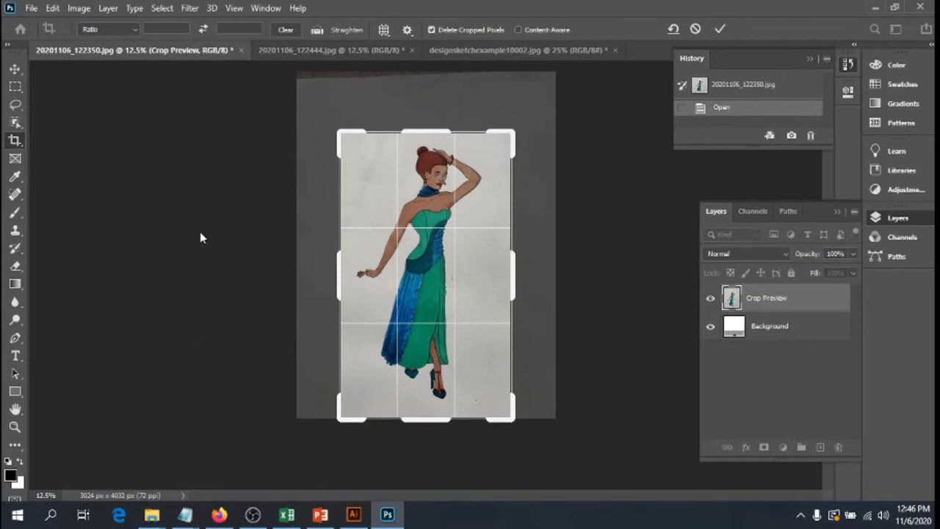
pyautogui.moveTo(421, 415)
pyautogui.mouseDown()
pyautogui.moveTo(418, 403)
pyautogui.moveTo(417, 415)
pyautogui.mouseUp()
pyautogui.press('Return')
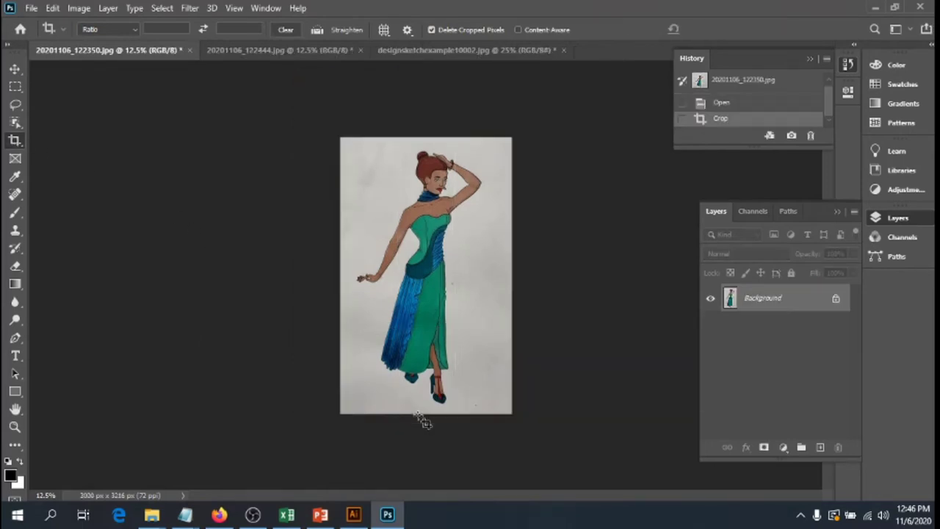
# - Apply a Levels adjustment to 20201106_122350.jpg with RGB input levels of 21 for shadows, 1.18 for midtones and 188 for highlights
pyautogui.hotkey('ctrl', '+')
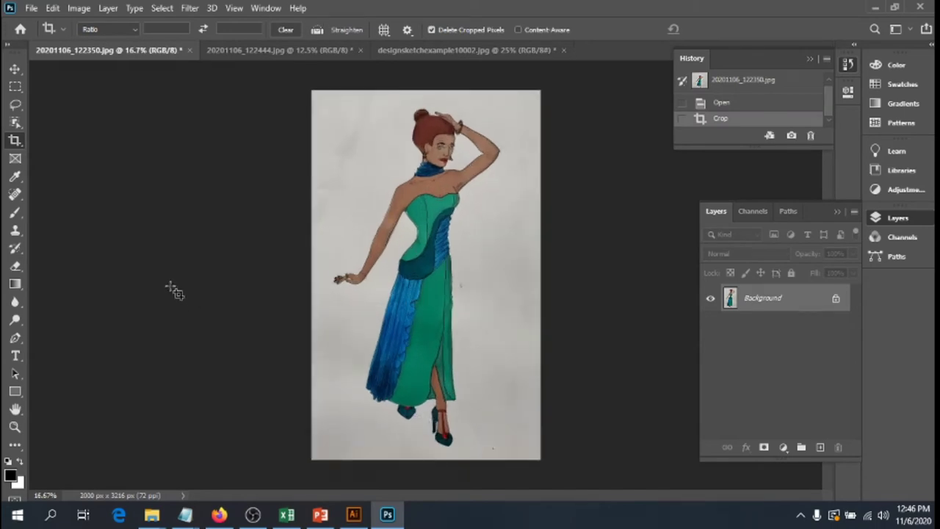
pyautogui.click(76, 10)
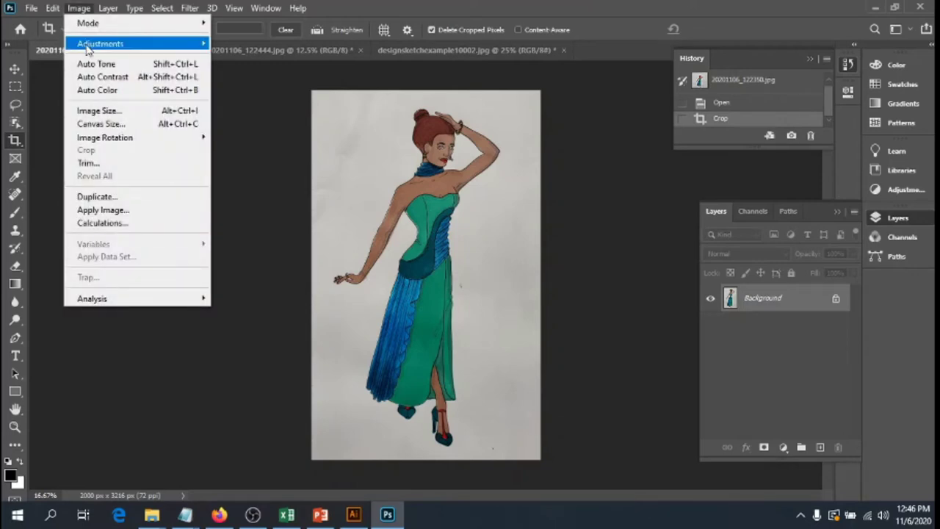
pyautogui.moveTo(87, 45)
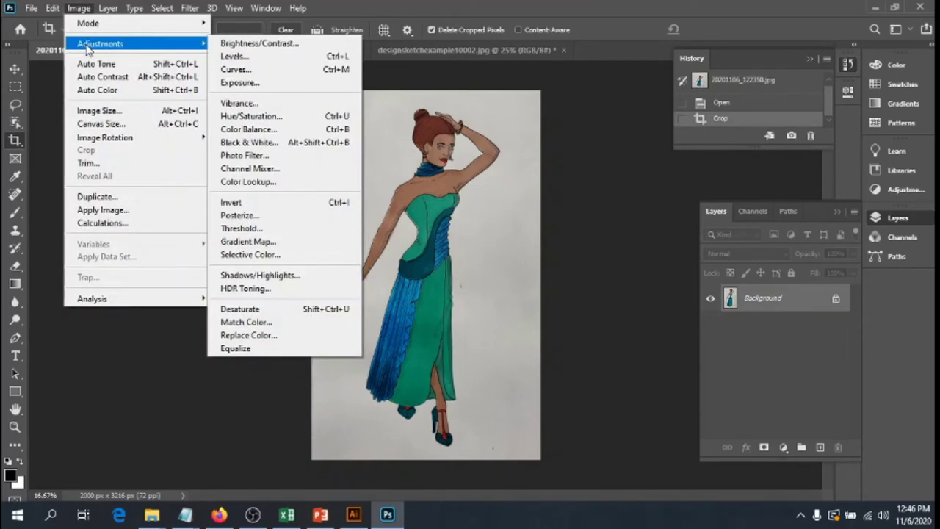
pyautogui.click(233, 56)
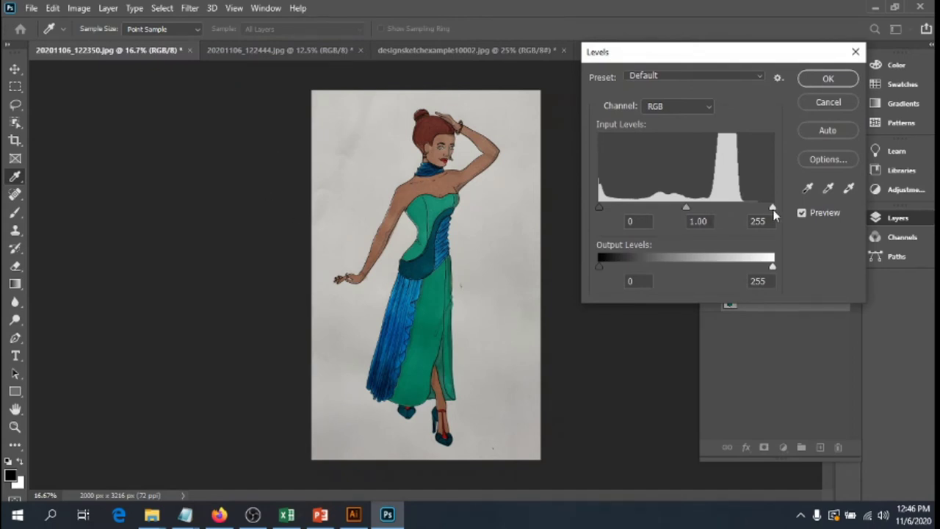
pyautogui.moveTo(773, 209); pyautogui.dragTo(728, 211)
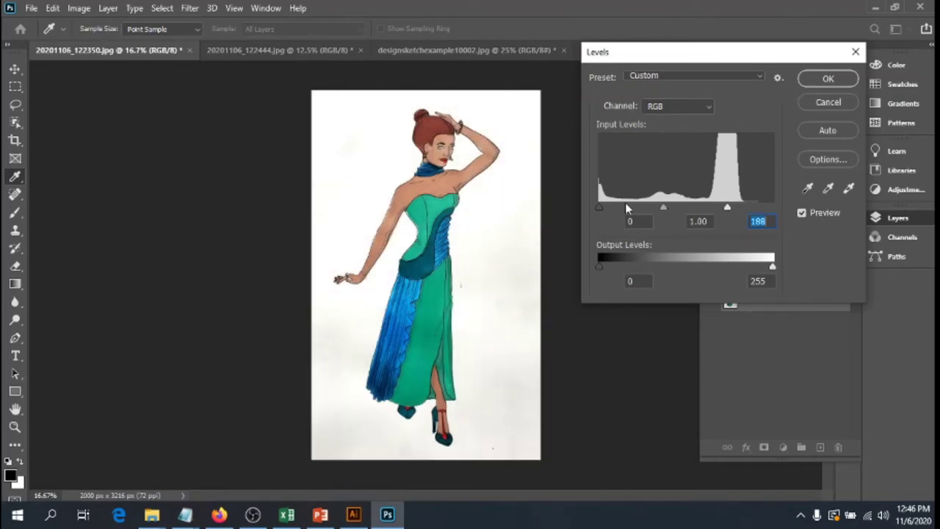
pyautogui.moveTo(600, 209); pyautogui.dragTo(606, 207)
pyautogui.moveTo(667, 210); pyautogui.dragTo(676, 210)
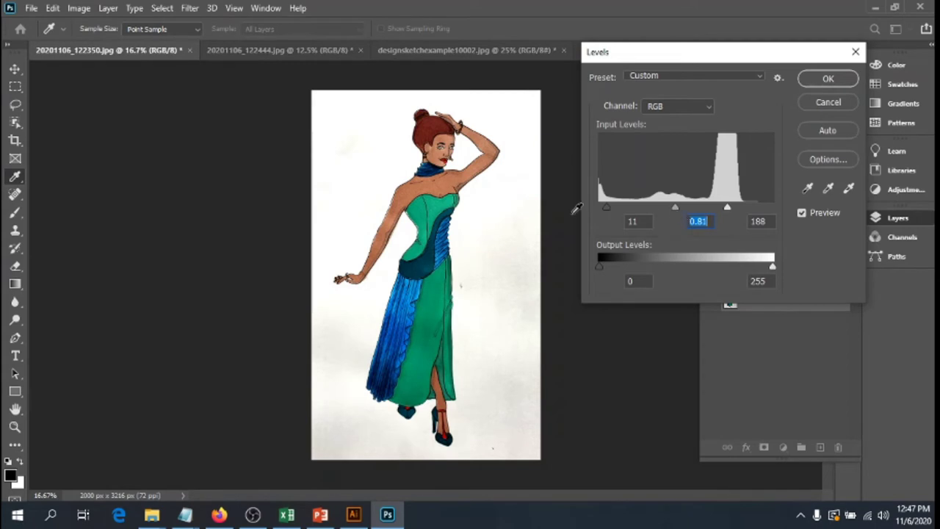
pyautogui.moveTo(674, 207); pyautogui.dragTo(660, 208)
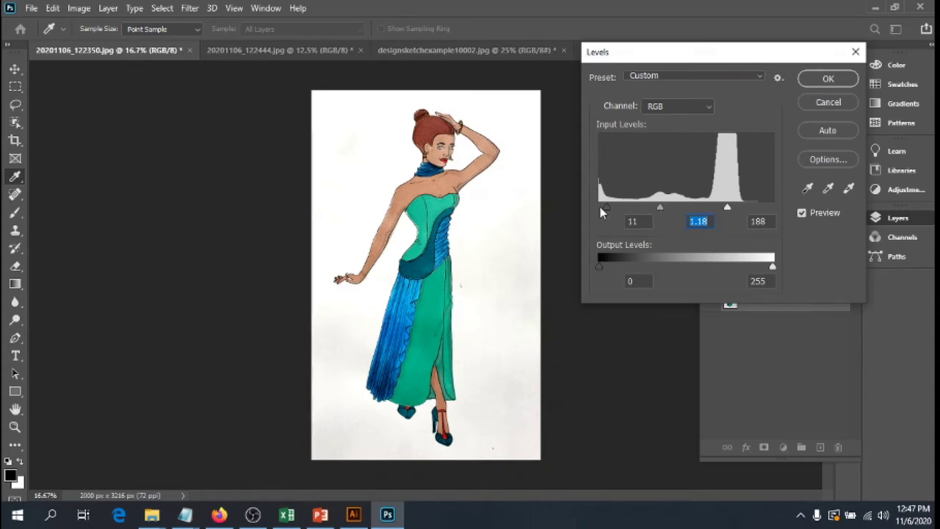
pyautogui.moveTo(606, 207); pyautogui.dragTo(614, 208)
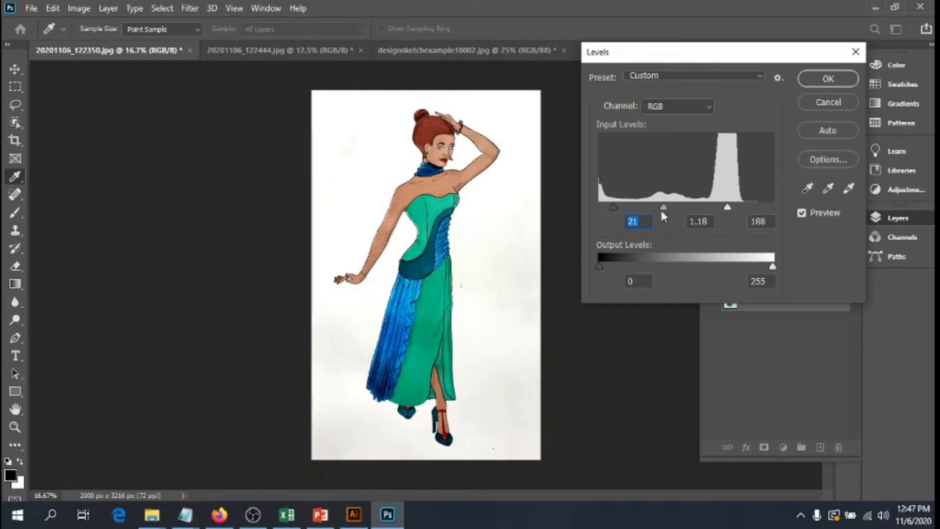
pyautogui.click(815, 83)
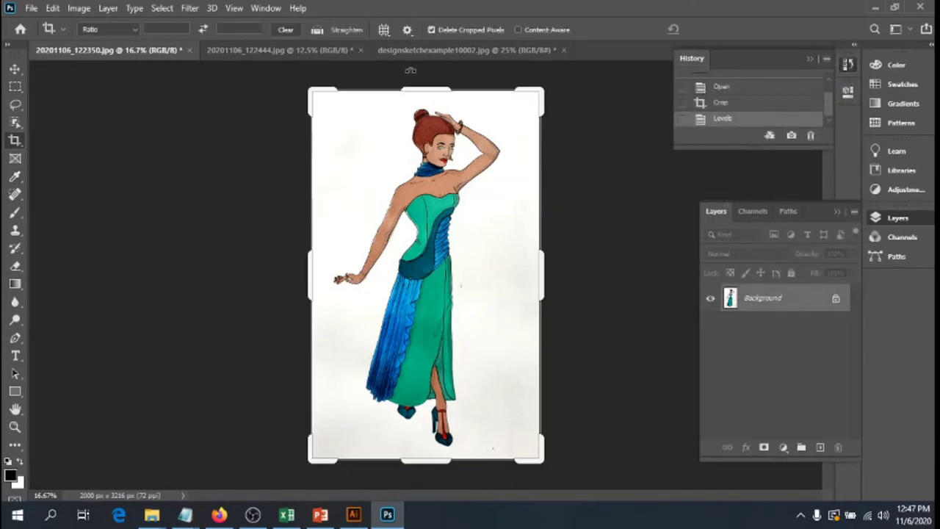
# - Raise the master saturation of the cropped photo to +29 with Hue/Saturation
pyautogui.click(71, 9)
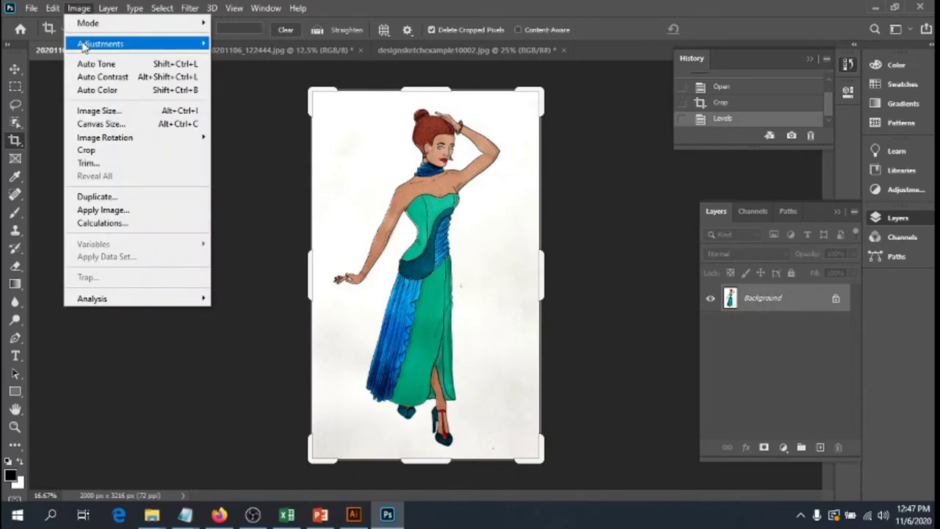
pyautogui.moveTo(158, 42)
pyautogui.click(301, 116)
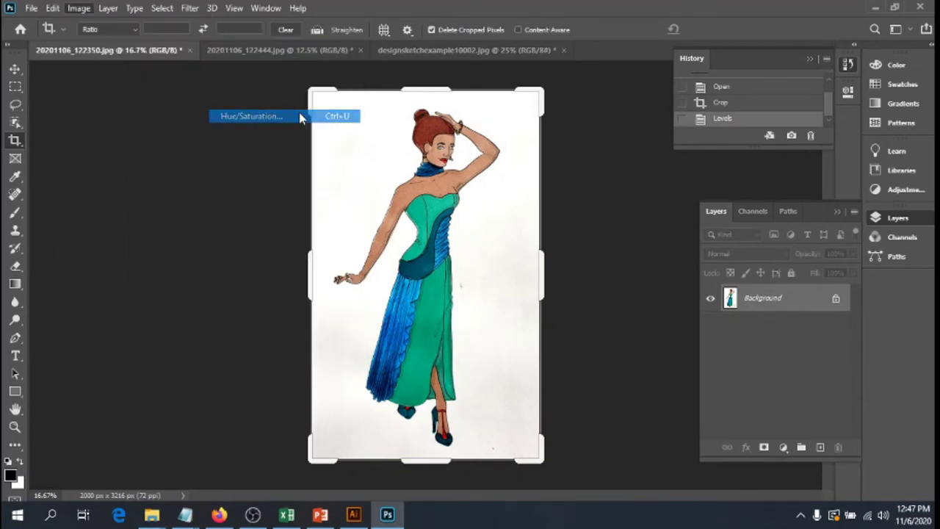
pyautogui.moveTo(674, 227); pyautogui.dragTo(696, 235)
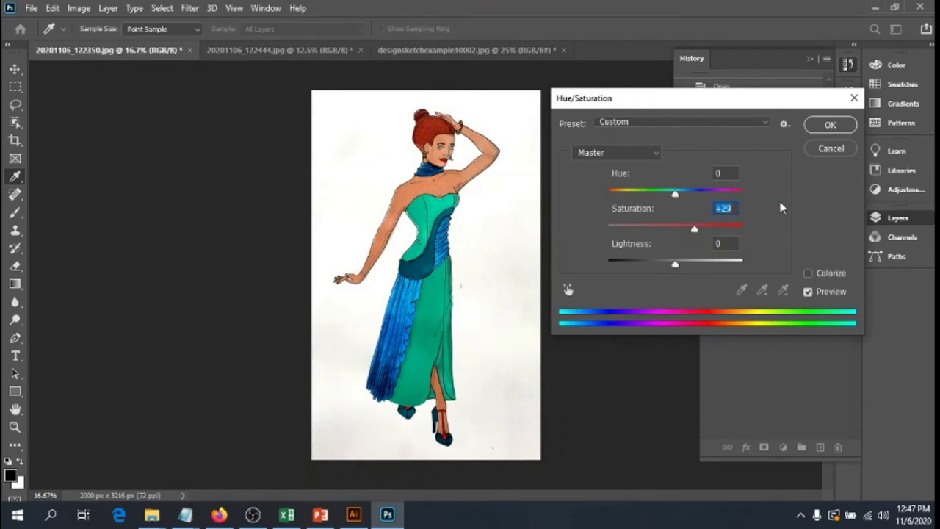
pyautogui.click(823, 126)
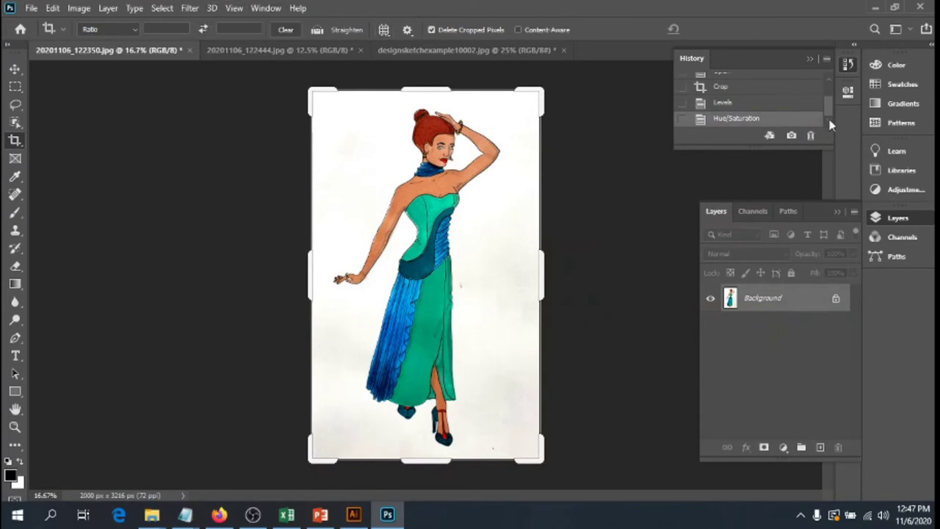
# - Compare the photo's originally opened state with its Hue/Saturation state in the document history
pyautogui.moveTo(829, 108); pyautogui.dragTo(828, 92)
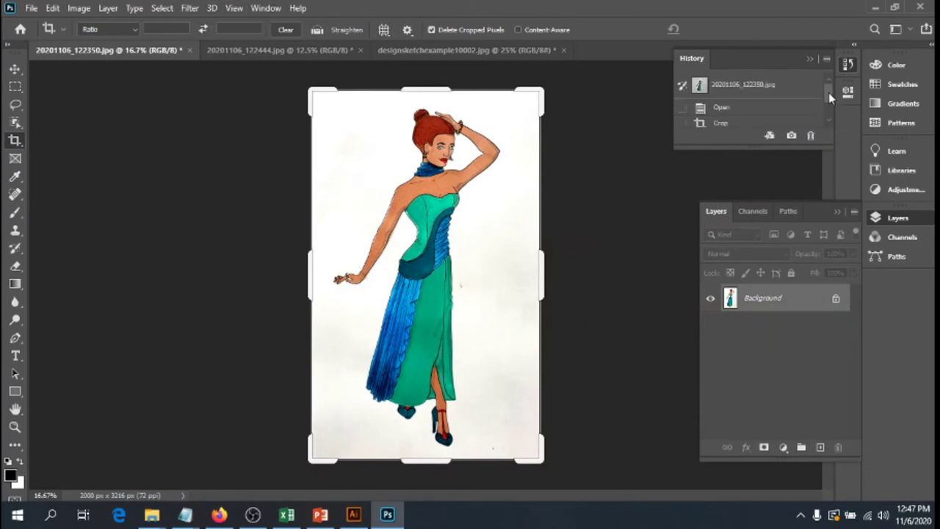
pyautogui.click(791, 114)
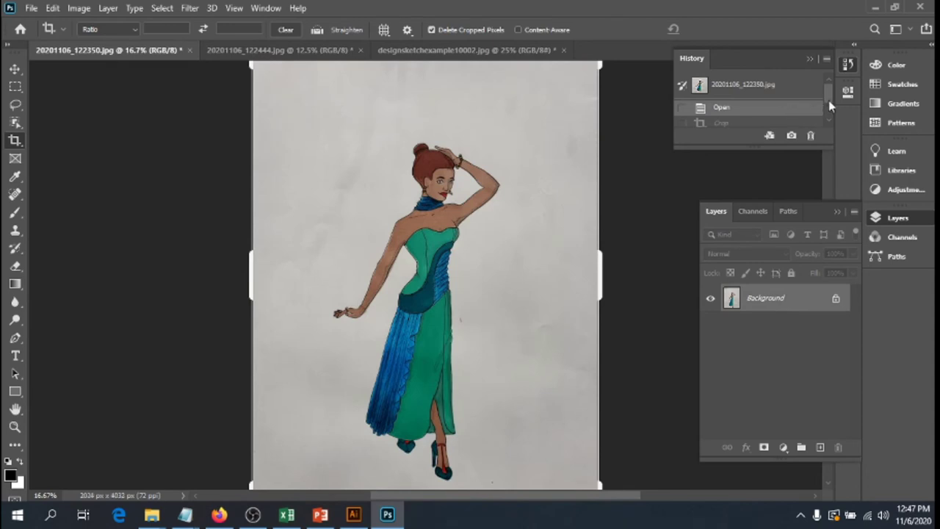
pyautogui.moveTo(829, 98); pyautogui.dragTo(830, 116)
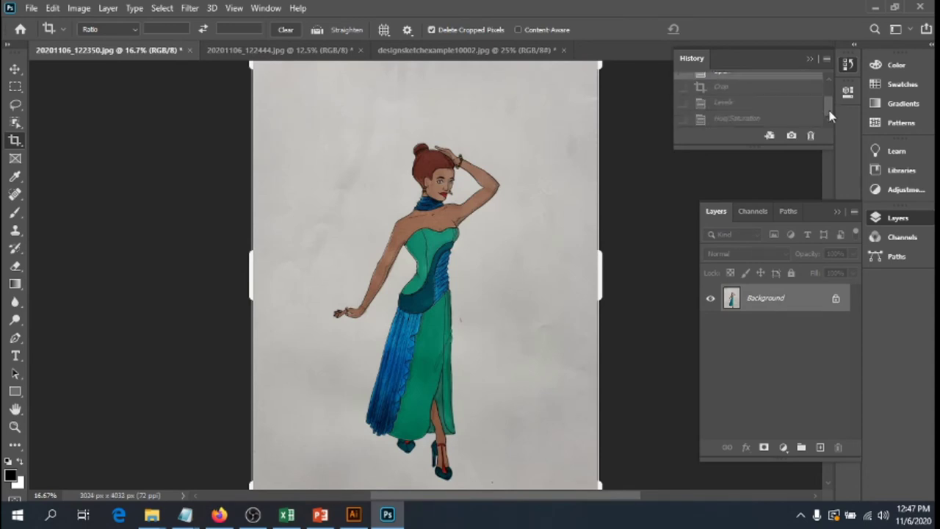
pyautogui.click(751, 121)
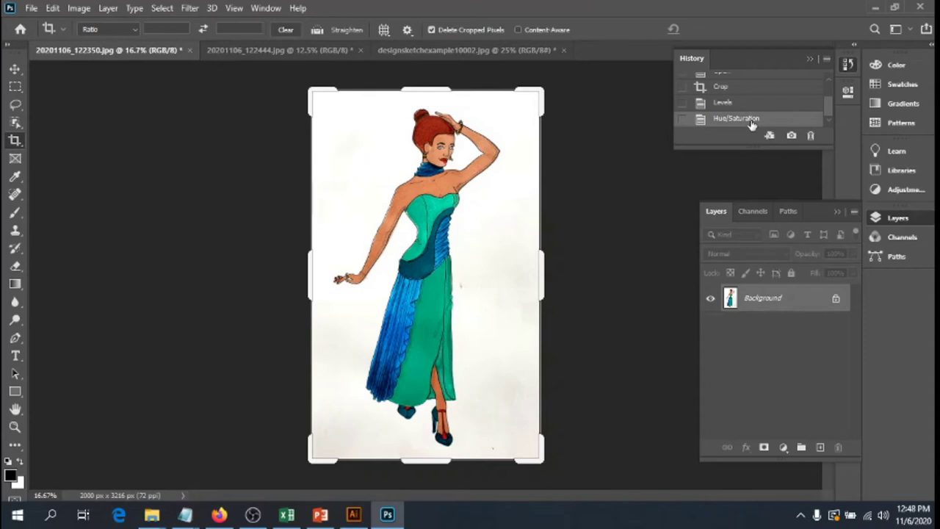
# - Compare the corrected scan designsketchexample10002.jpg with the corrected photo 20201106_122350.jpg by alternating between the two documents
pyautogui.click(468, 51)
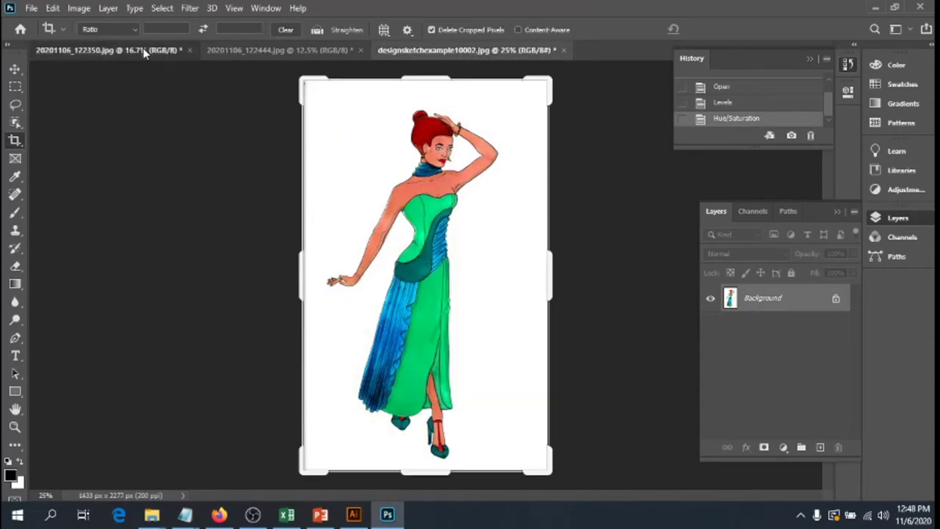
pyautogui.click(145, 50)
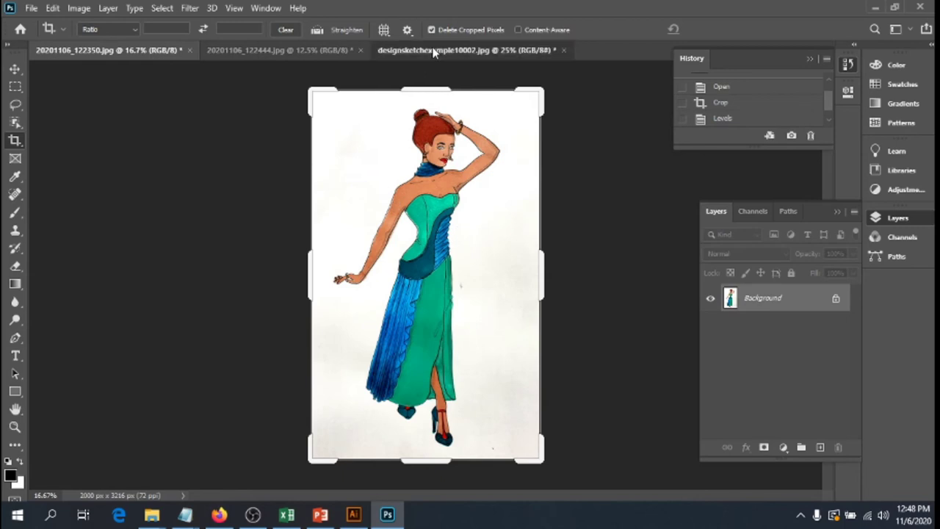
pyautogui.click(434, 50)
pyautogui.click(161, 50)
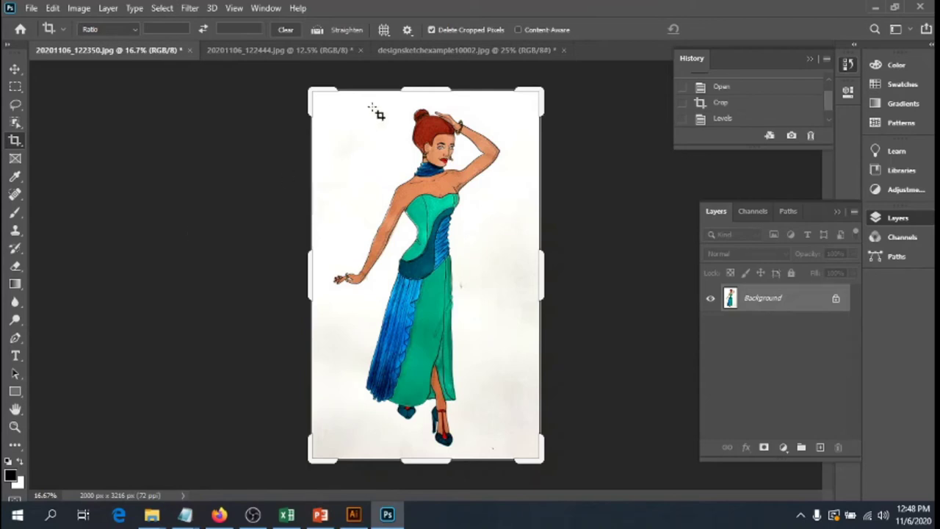
# - Revert designsketchexample10002.jpg to its Levels state and apply Hue/Saturation with a master saturation of +14
pyautogui.click(427, 49)
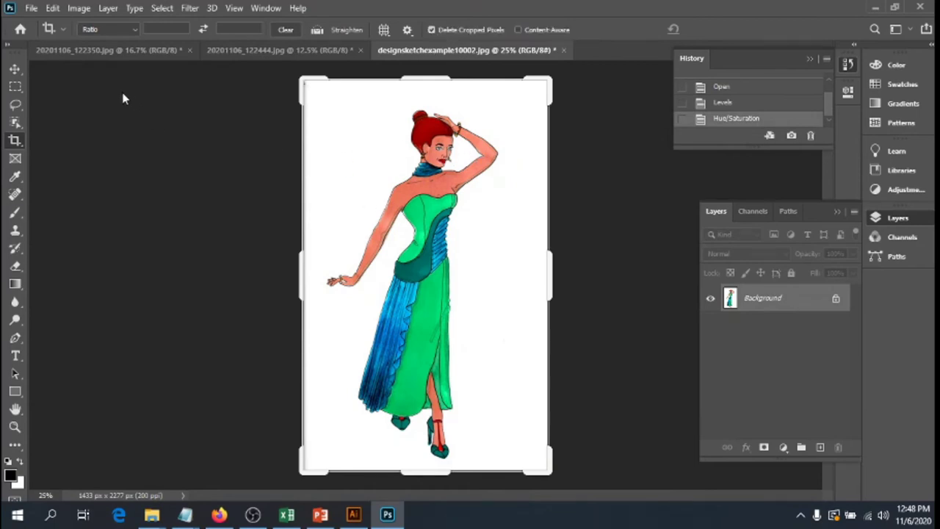
pyautogui.click(721, 105)
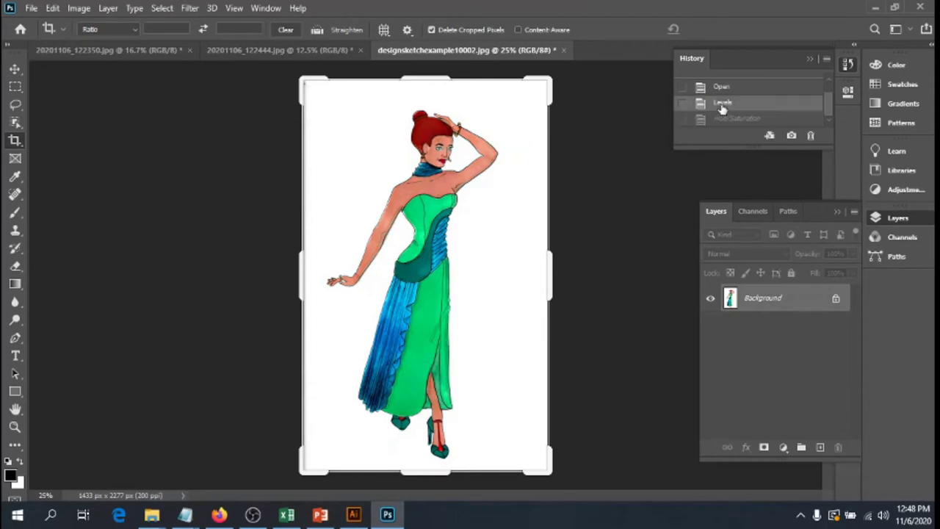
pyautogui.click(79, 8)
pyautogui.moveTo(98, 43)
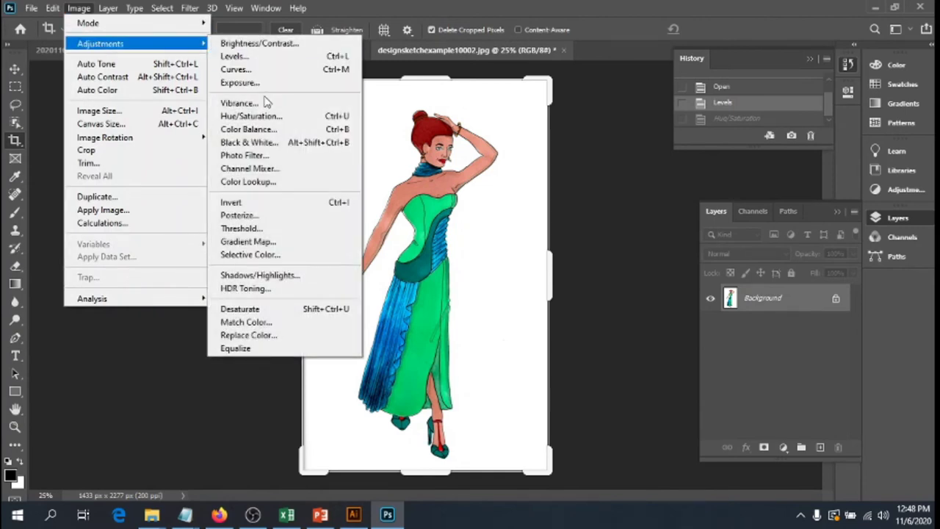
pyautogui.click(253, 116)
pyautogui.moveTo(675, 232); pyautogui.dragTo(684, 229)
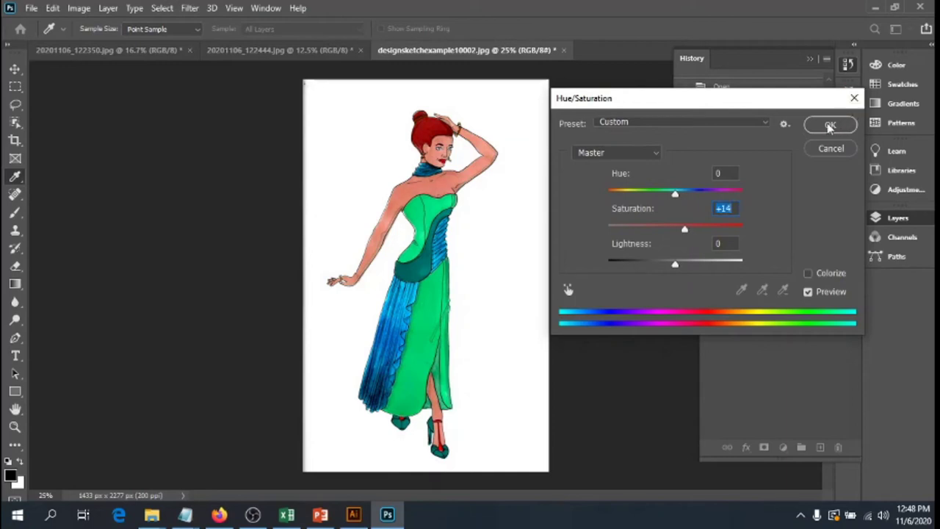
pyautogui.click(828, 126)
pyautogui.press('c')
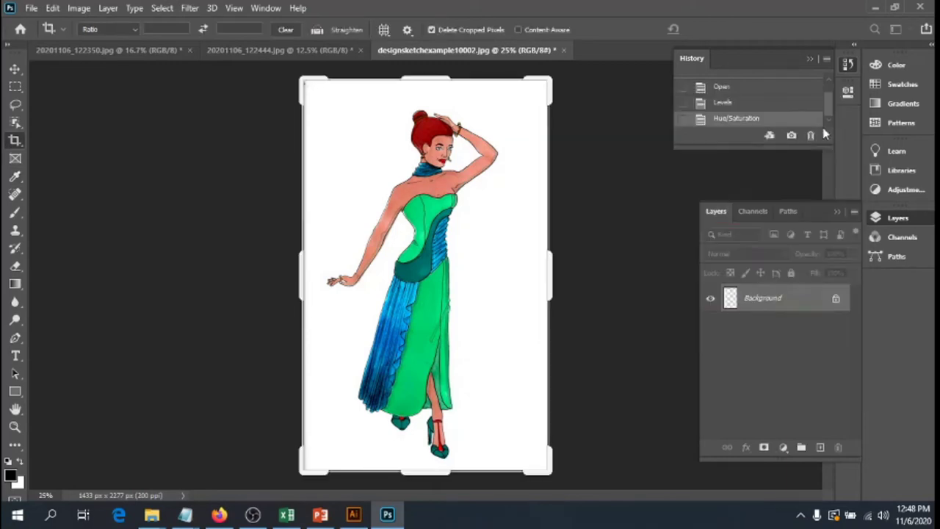
# - Apply a midtone Color Balance to the scan with Cyan-Red at -20 and Yellow-Blue at +17, preserving luminosity
pyautogui.click(79, 8)
pyautogui.moveTo(96, 44)
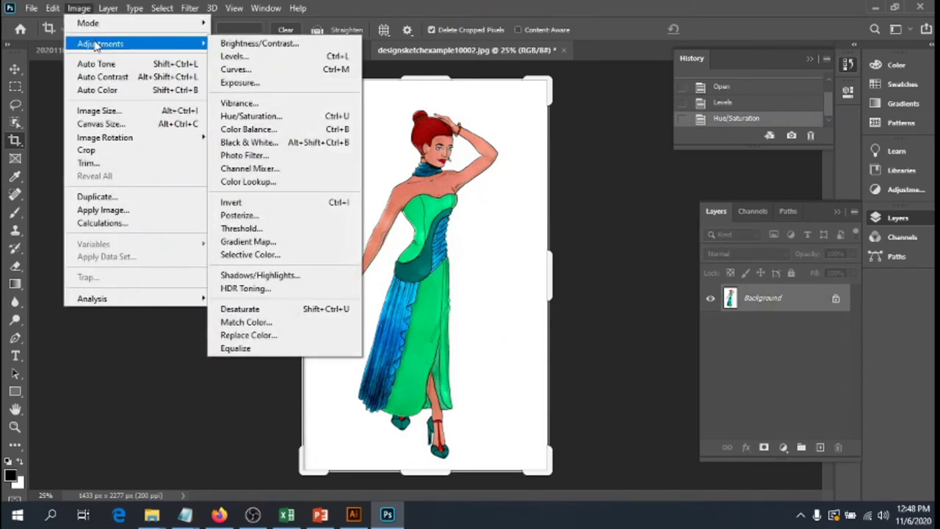
pyautogui.click(271, 128)
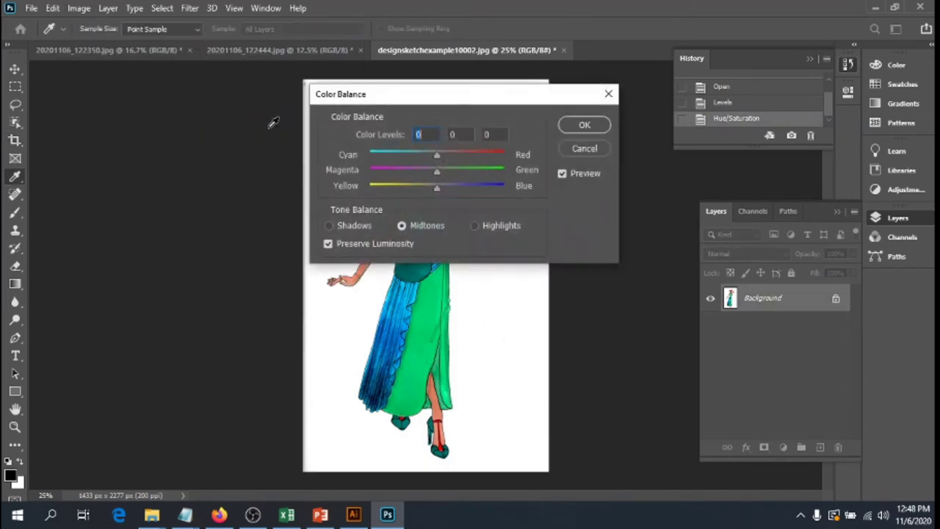
pyautogui.moveTo(433, 99); pyautogui.dragTo(686, 156)
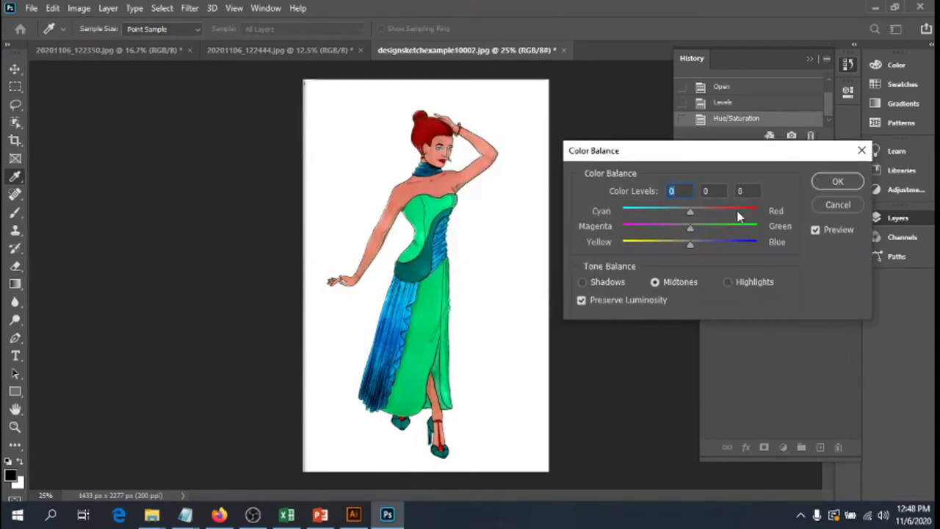
pyautogui.moveTo(684, 213); pyautogui.dragTo(677, 213)
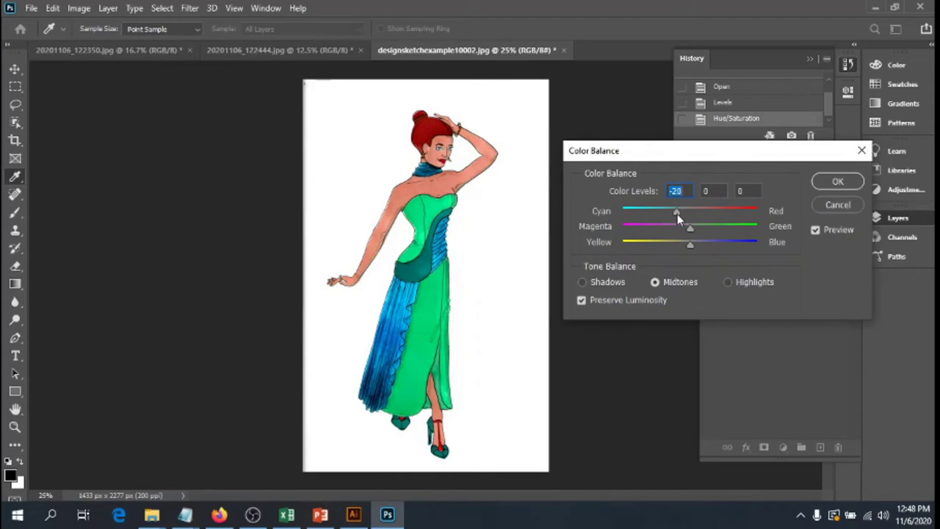
pyautogui.moveTo(690, 242); pyautogui.dragTo(702, 248)
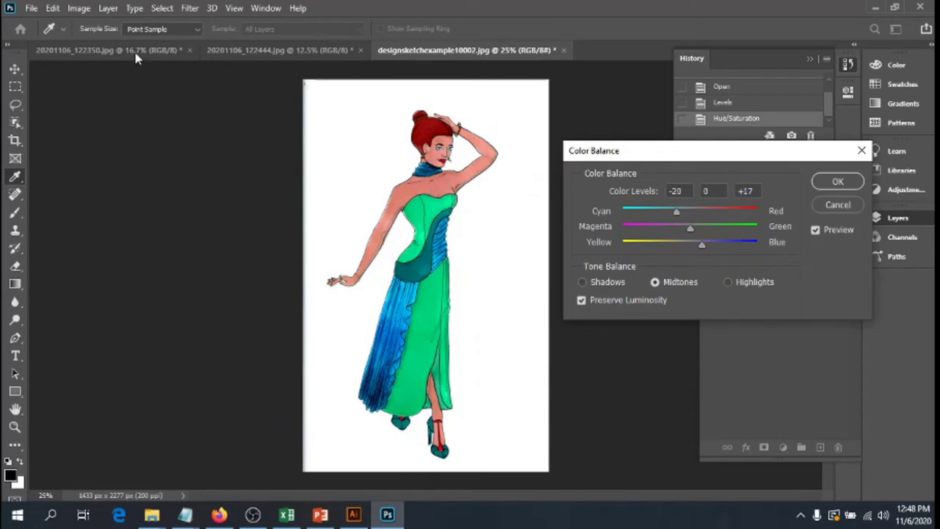
pyautogui.click(853, 186)
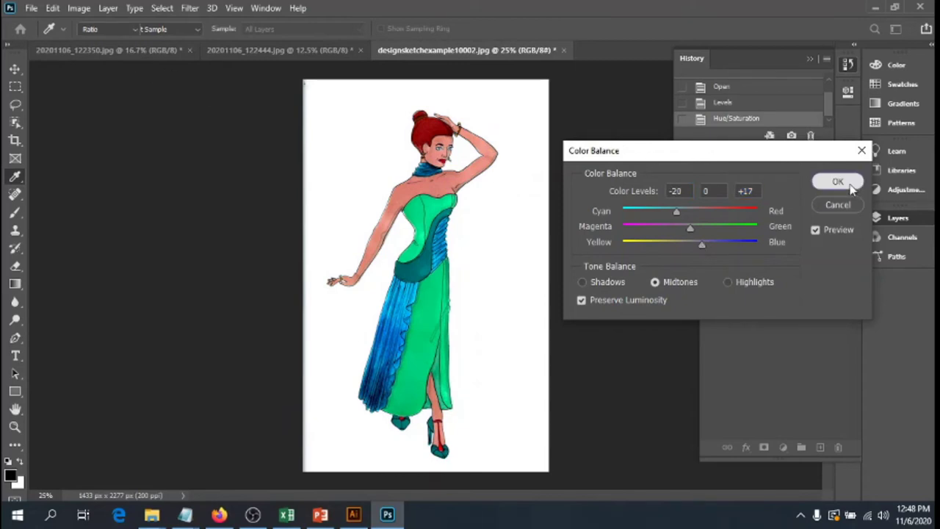
pyautogui.press('c')
# - Compare the colour-balanced scan with the corrected photo 20201106_122350.jpg by switching back and forth between them
pyautogui.click(146, 51)
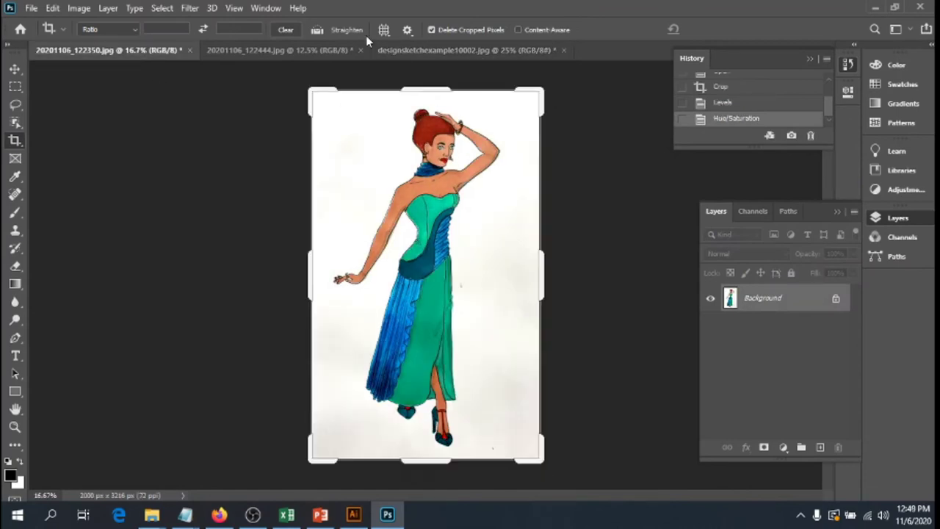
pyautogui.click(410, 57)
pyautogui.click(132, 54)
pyautogui.click(464, 51)
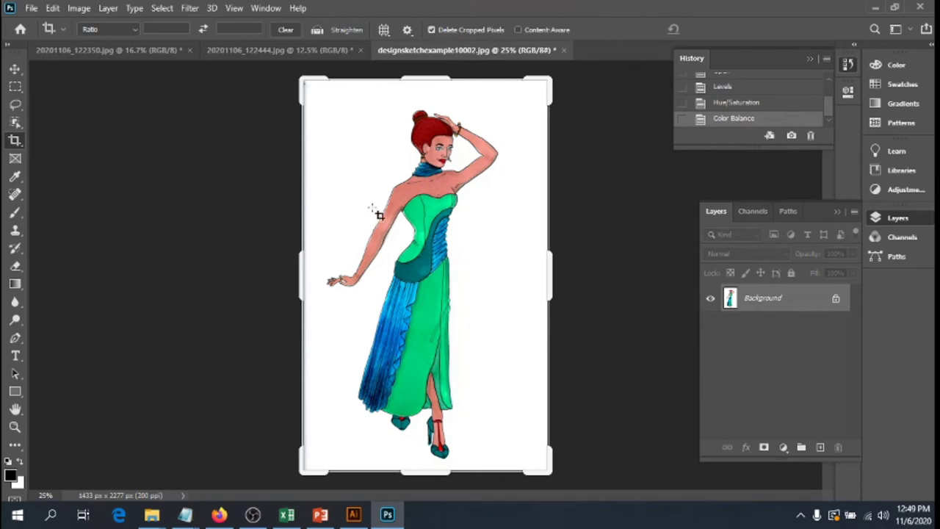
# - Create a new document from the Web Most Common preset, 1366 x 768 px, with the resolution set to 150 pixels/inch
pyautogui.click(93, 51)
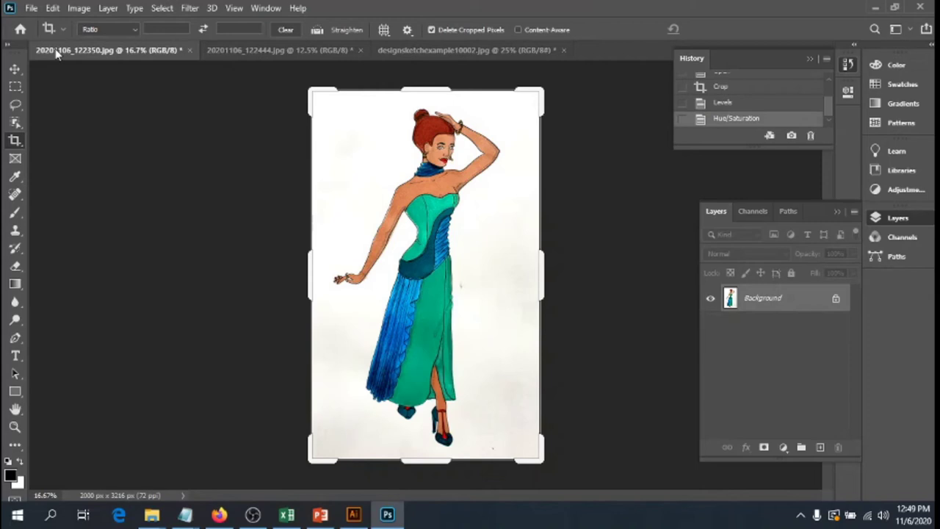
pyautogui.click(30, 9)
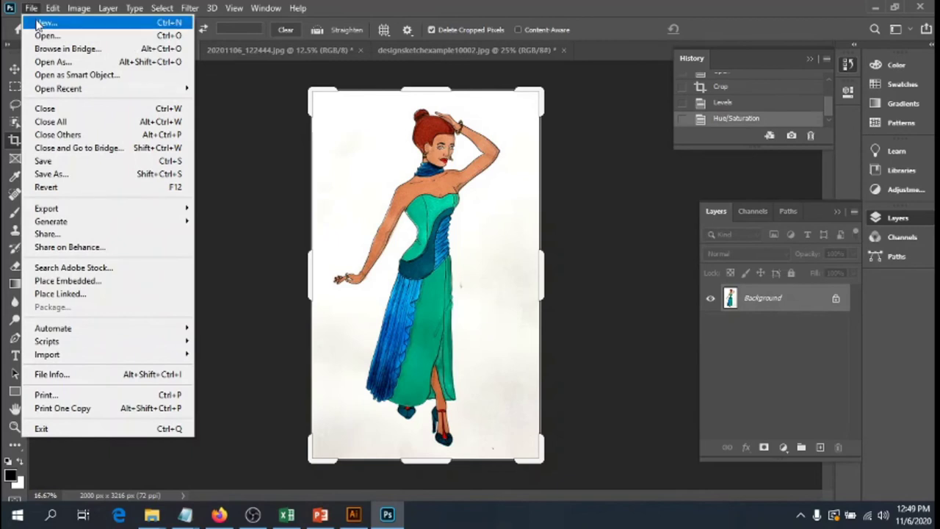
pyautogui.click(41, 22)
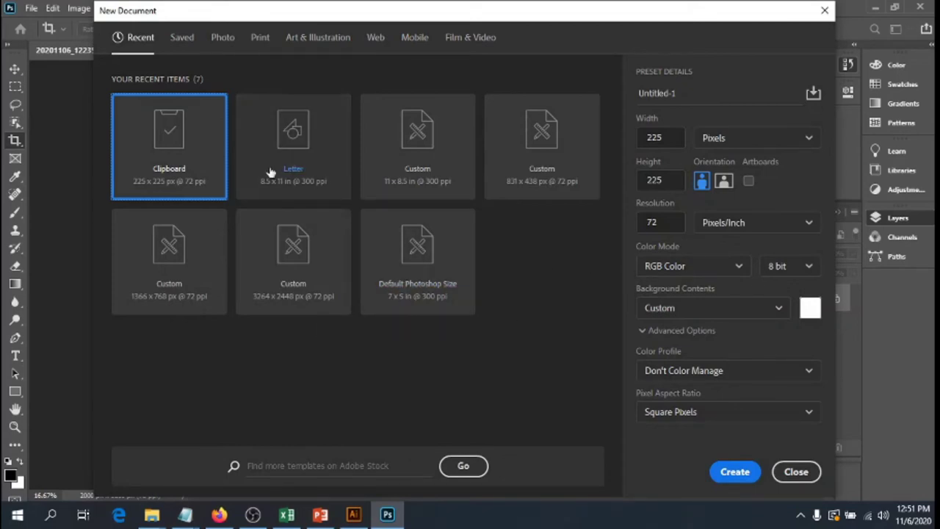
pyautogui.click(375, 40)
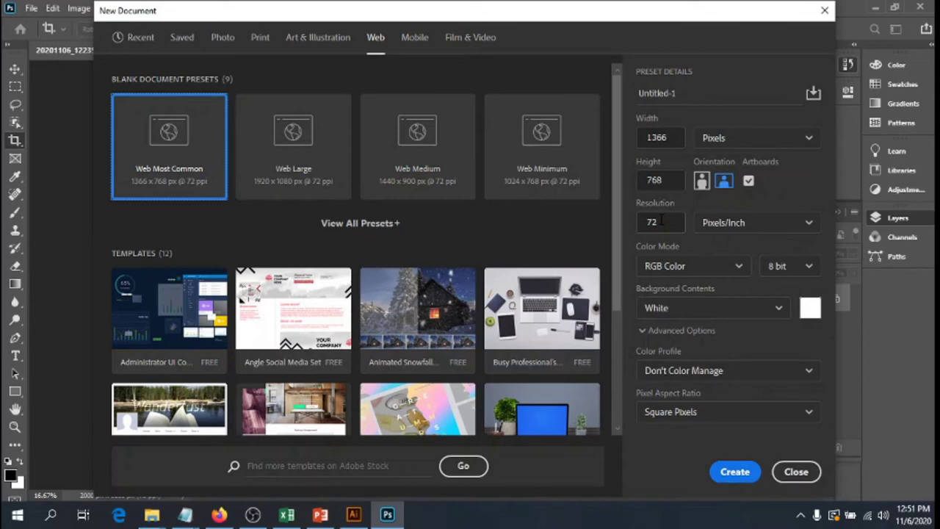
pyautogui.click(811, 226)
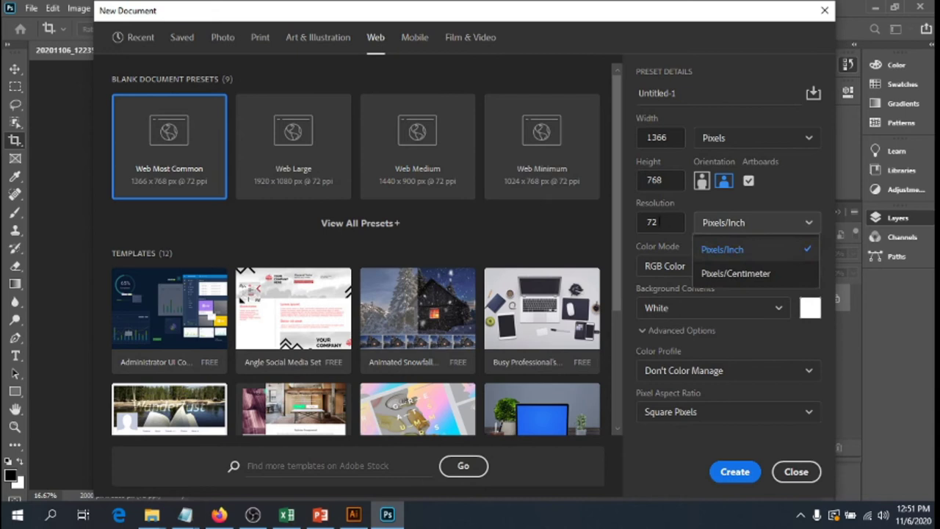
pyautogui.click(660, 222)
pyautogui.doubleClick(660, 222)
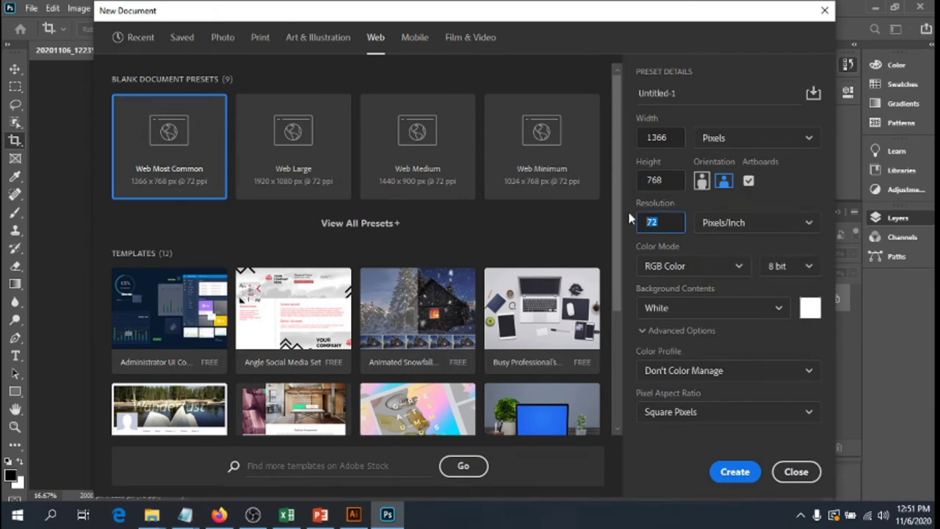
pyautogui.write('150')
pyautogui.click(731, 471)
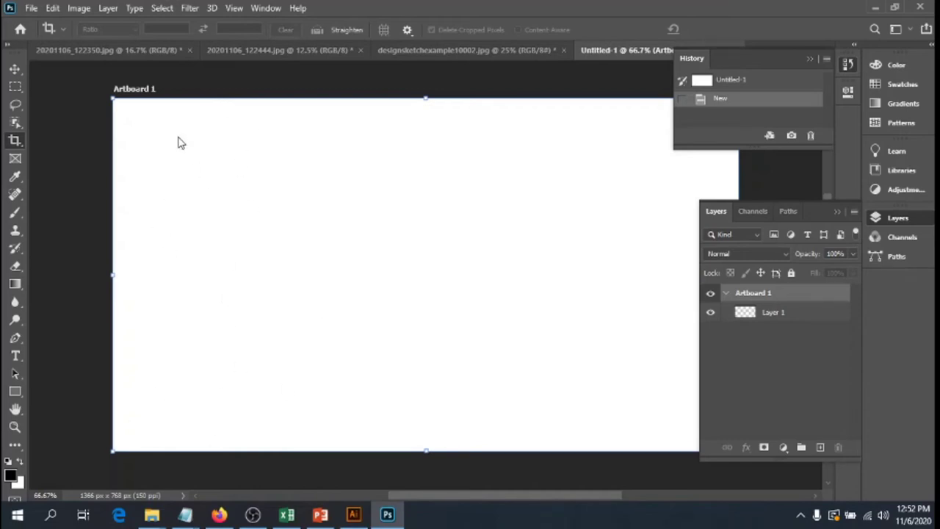
# - Copy the entire corrected sketch from 20201106_122350.jpg and paste it onto the artboard of Untitled-1
pyautogui.click(133, 52)
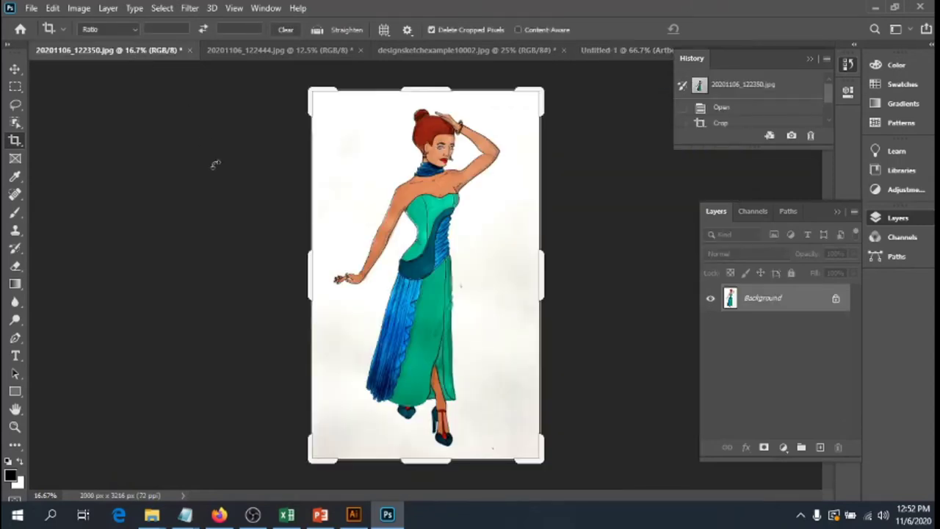
pyautogui.click(15, 71)
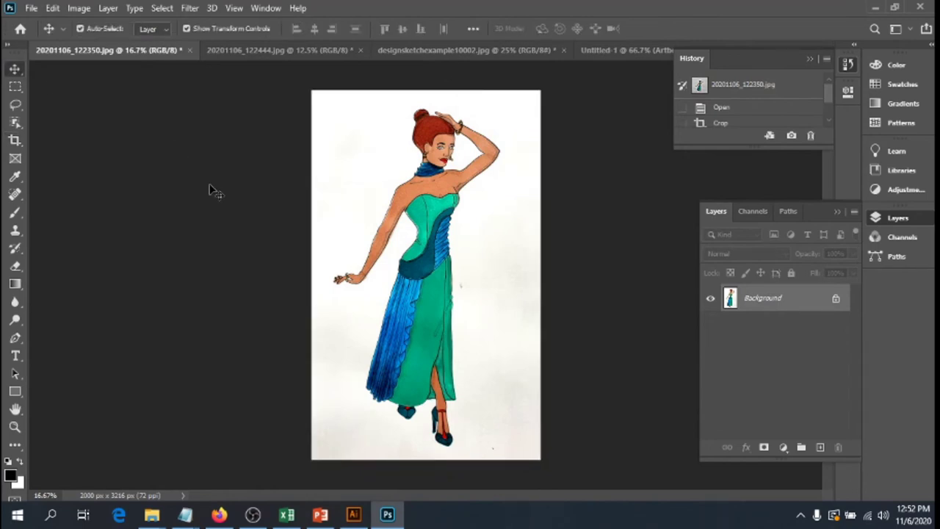
pyautogui.hotkey('ctrl', 'a')
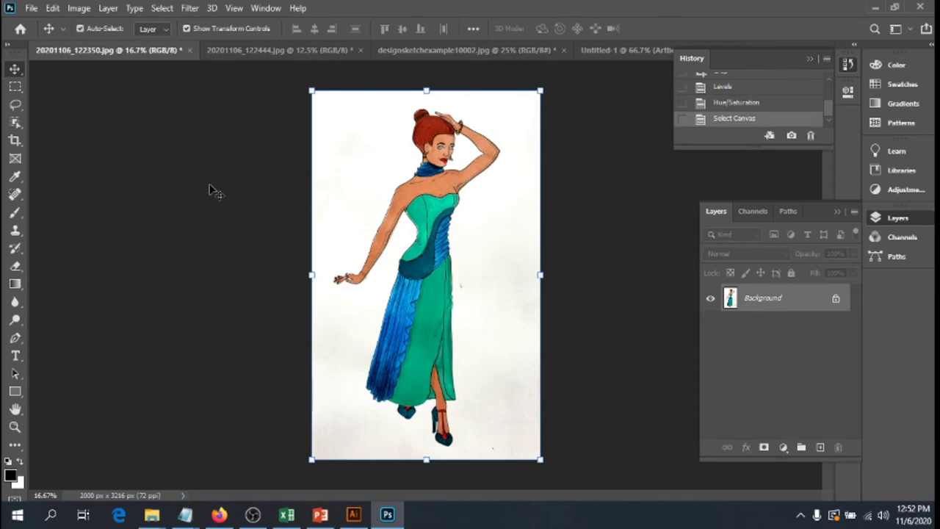
pyautogui.click(593, 55)
pyautogui.hotkey('ctrl', 'v')
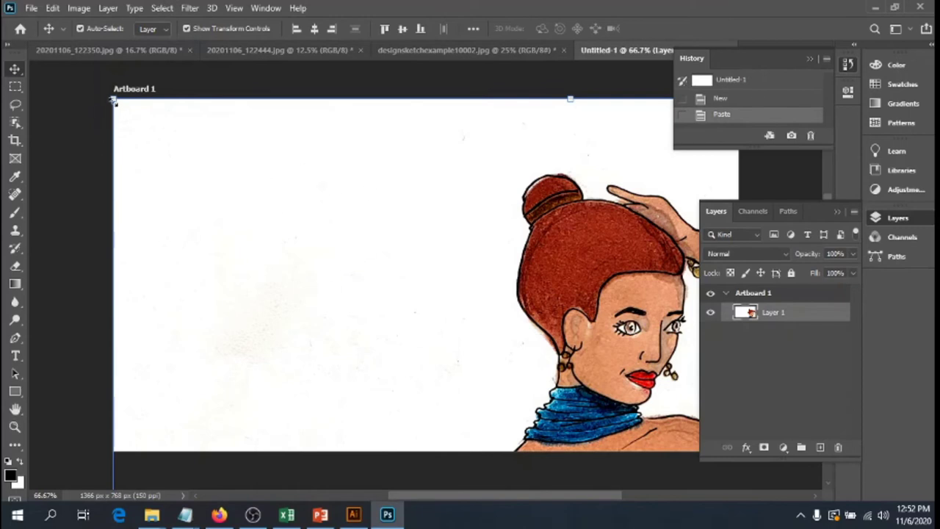
# - Scale the pasted sketch proportionally to about 30% and fit it to the full artboard height along its left edge
pyautogui.moveTo(114, 101); pyautogui.dragTo(227, 180)
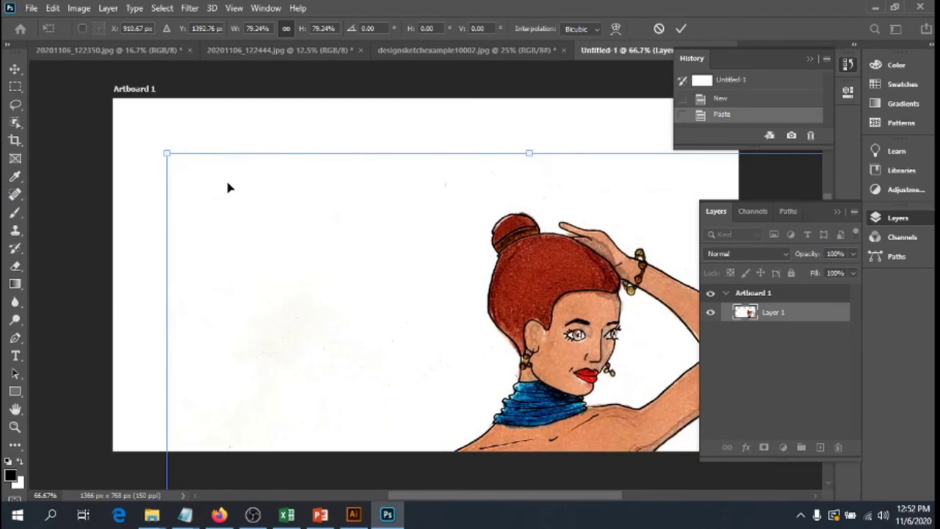
pyautogui.click(14, 72)
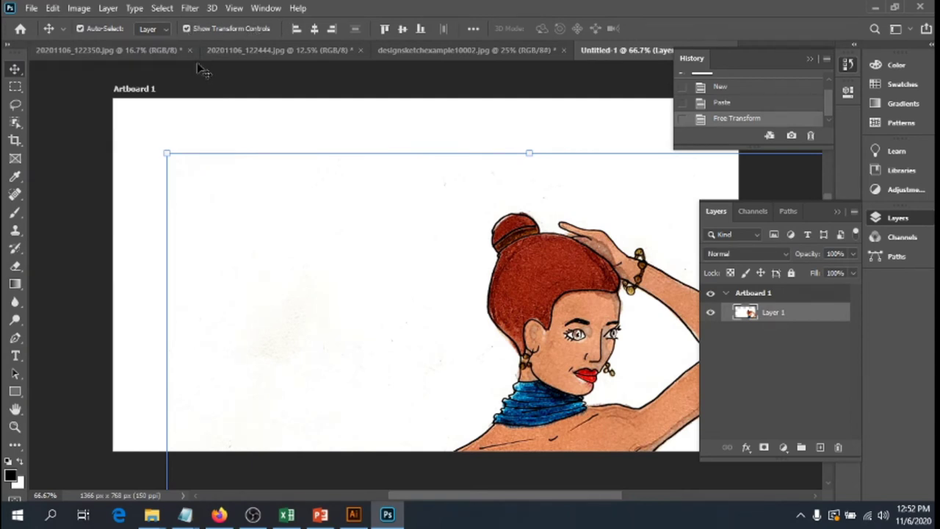
pyautogui.moveTo(167, 154); pyautogui.dragTo(369, 414)
pyautogui.moveTo(387, 455)
pyautogui.mouseDown()
pyautogui.moveTo(222, 140)
pyautogui.moveTo(286, 292)
pyautogui.moveTo(347, 396)
pyautogui.moveTo(245, 237)
pyautogui.moveTo(198, 133)
pyautogui.mouseUp()
pyautogui.moveTo(174, 98); pyautogui.dragTo(142, 139)
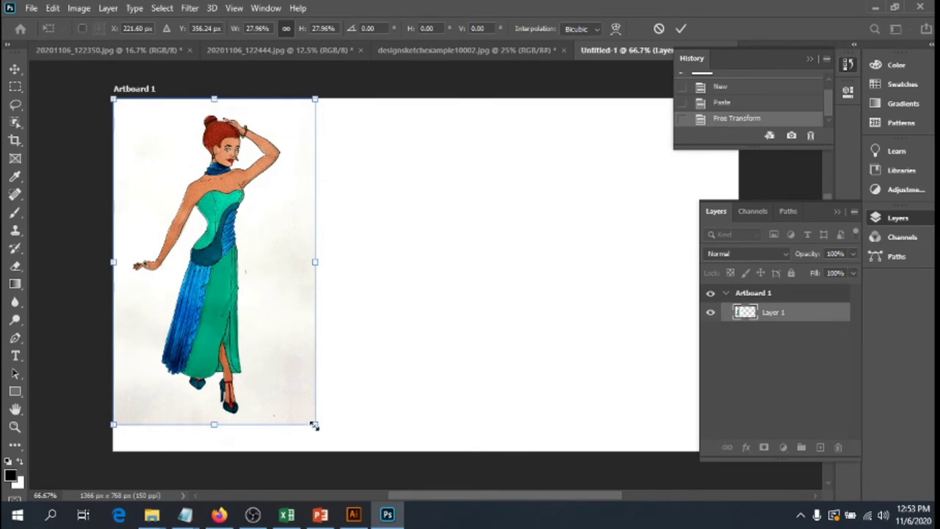
pyautogui.moveTo(314, 424); pyautogui.dragTo(330, 451)
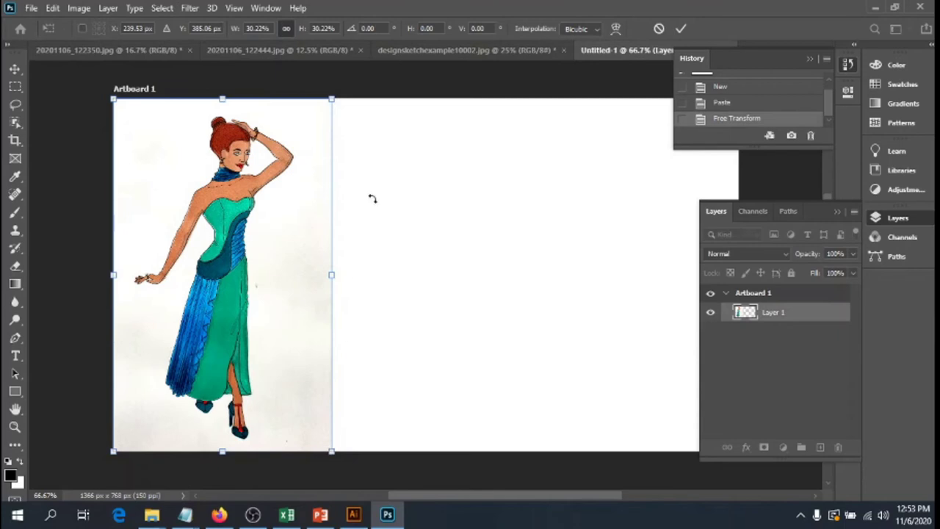
pyautogui.press('Return')
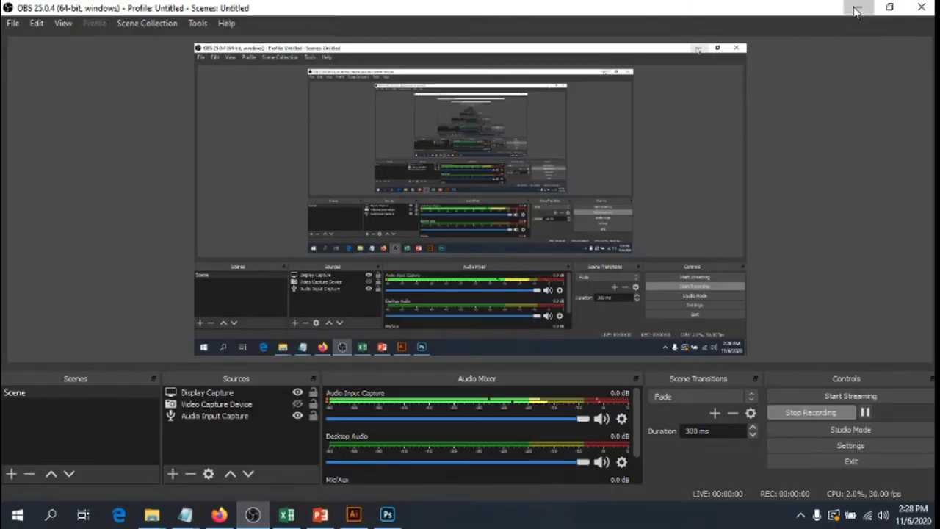
# - Select a square portion at the right end of the cream satin swatch and copy it to its own layer
pyautogui.click(856, 8)
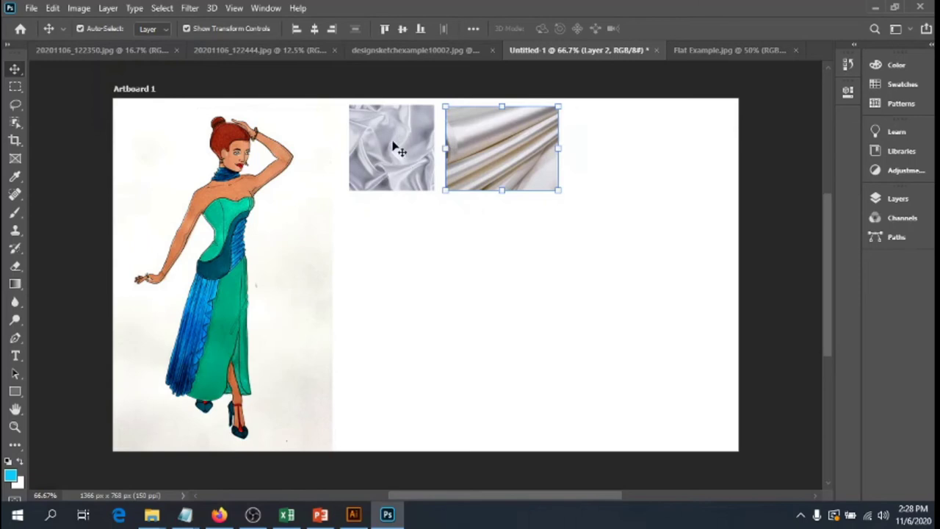
pyautogui.click(15, 87)
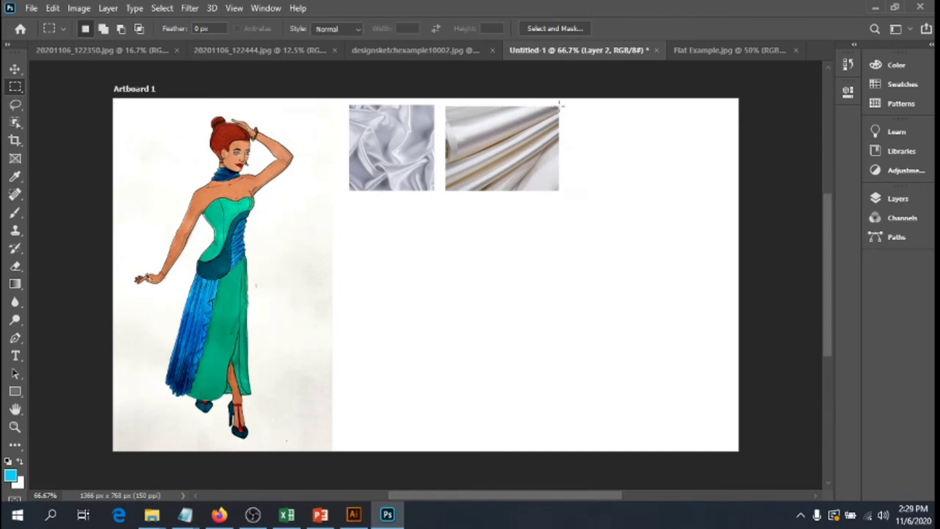
pyautogui.moveTo(557, 107); pyautogui.dragTo(474, 192)
pyautogui.click(896, 200)
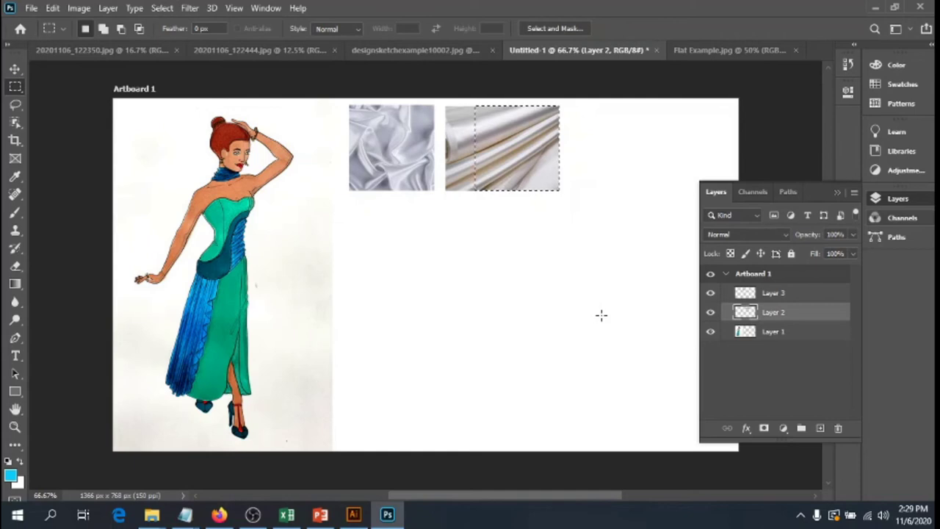
pyautogui.hotkey('ctrl', 'j')
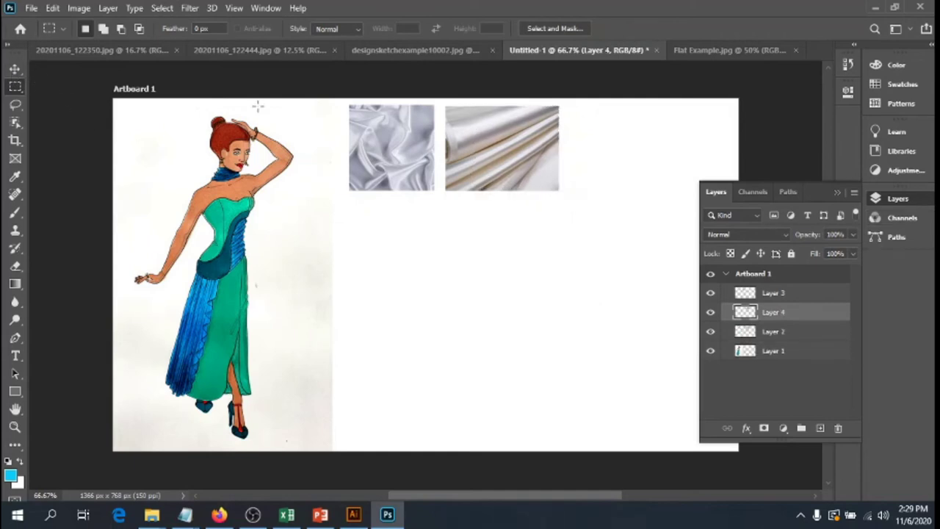
# - Delete the original uncropped satin swatch and move the square copy close beside the grey silk swatch
pyautogui.click(15, 69)
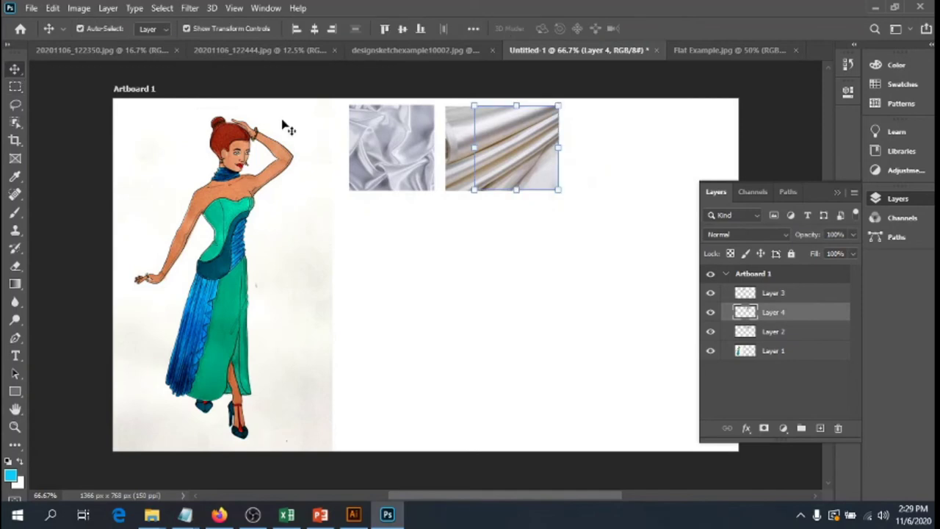
pyautogui.click(454, 157)
pyautogui.press('Delete')
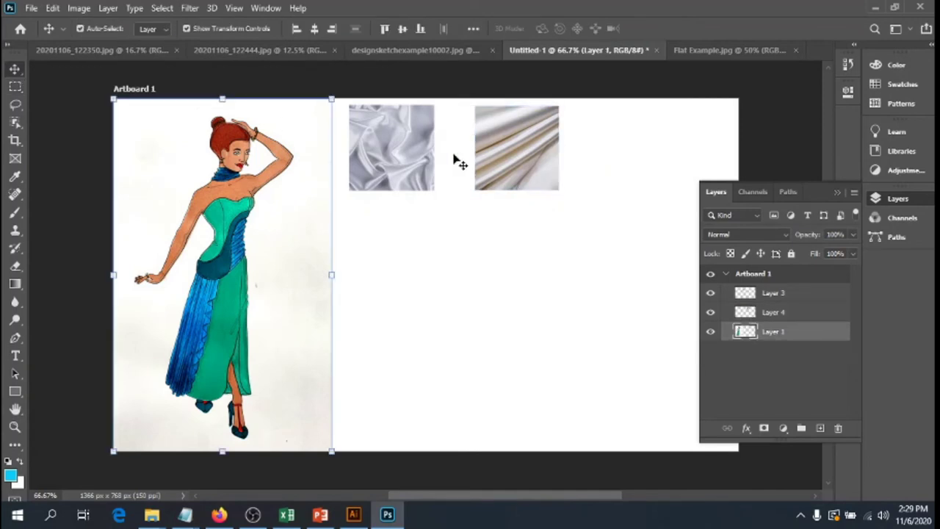
pyautogui.moveTo(504, 160); pyautogui.dragTo(474, 162)
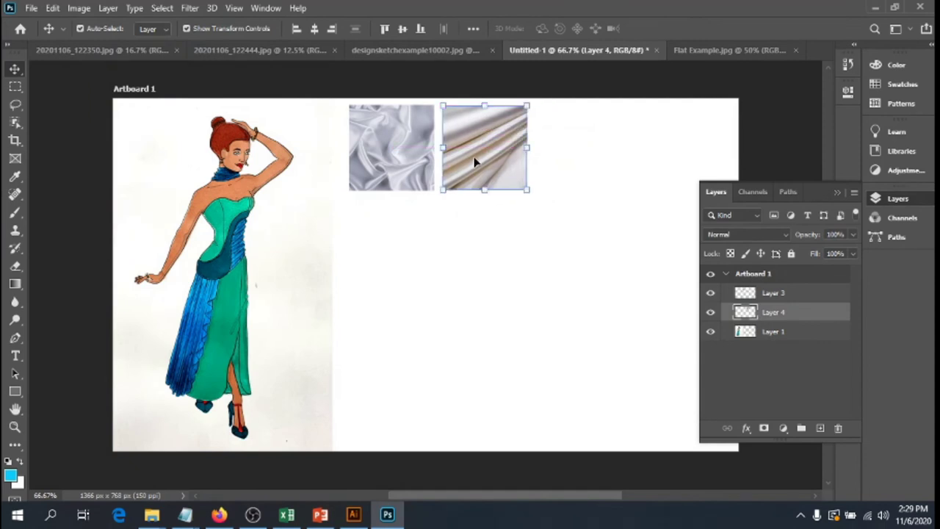
# - Add a three-line caption under the grey silk swatch reading "Silk Charmeuse", "100% Silk" and "13 MM"
pyautogui.click(485, 241)
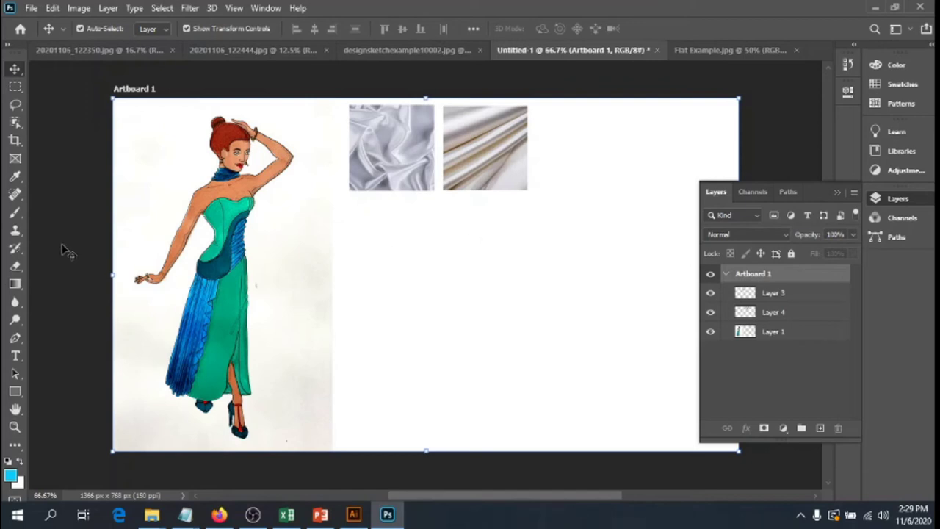
pyautogui.click(15, 355)
pyautogui.click(353, 197)
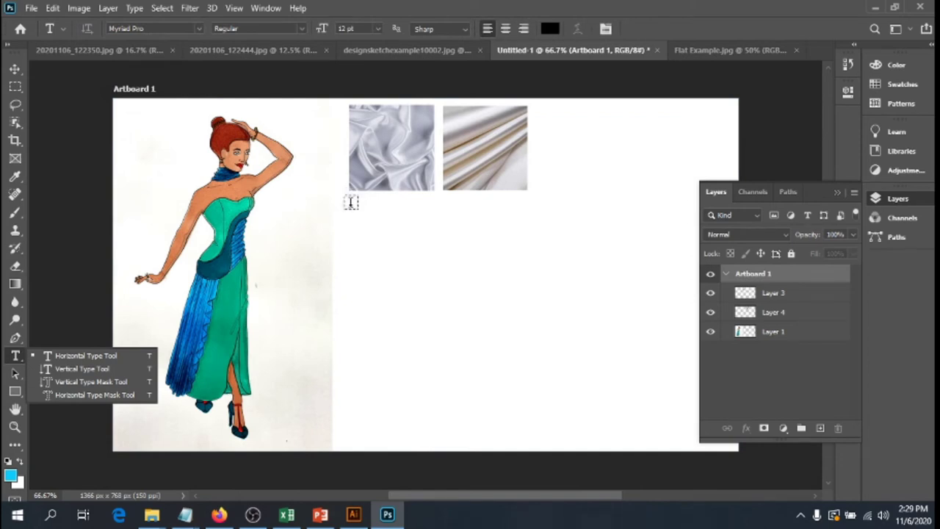
pyautogui.click(351, 201)
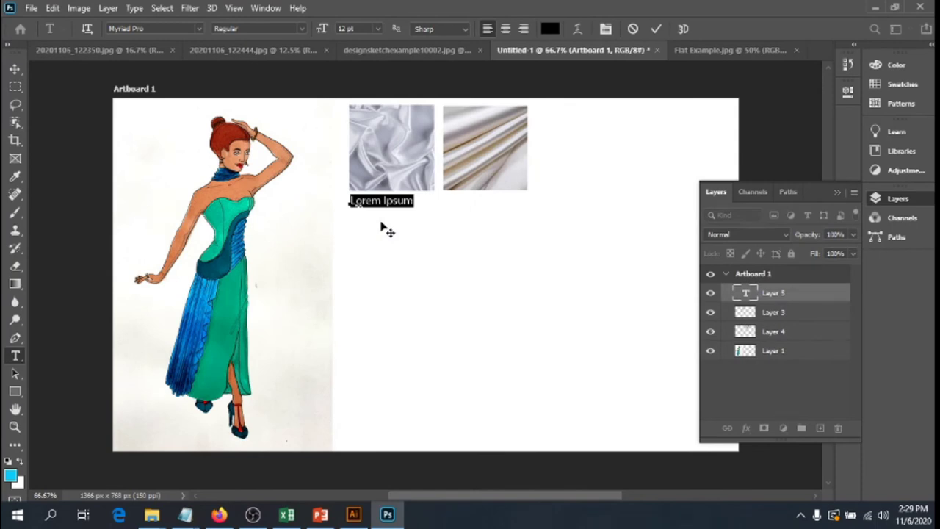
pyautogui.write('Silk')
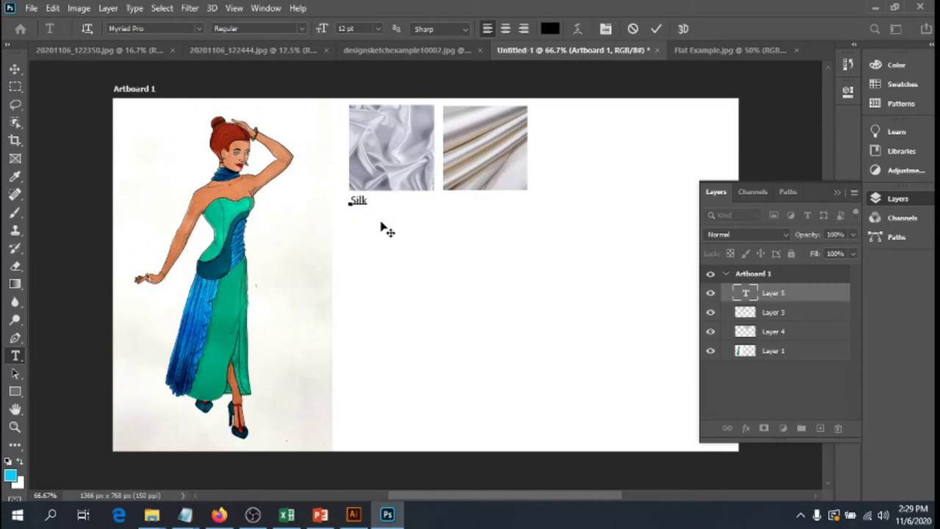
pyautogui.write(' Charmeuse')
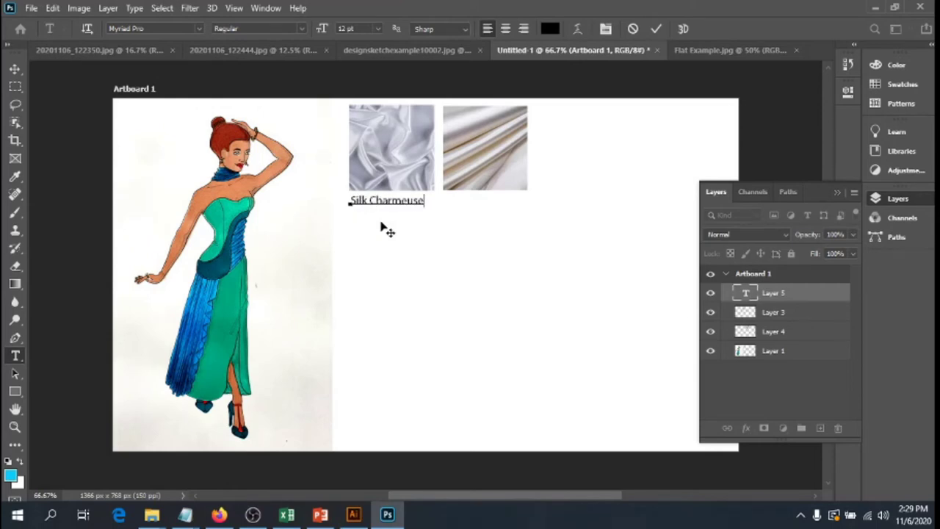
pyautogui.press('Return')
pyautogui.write('100% Silk')
pyautogui.press('Return')
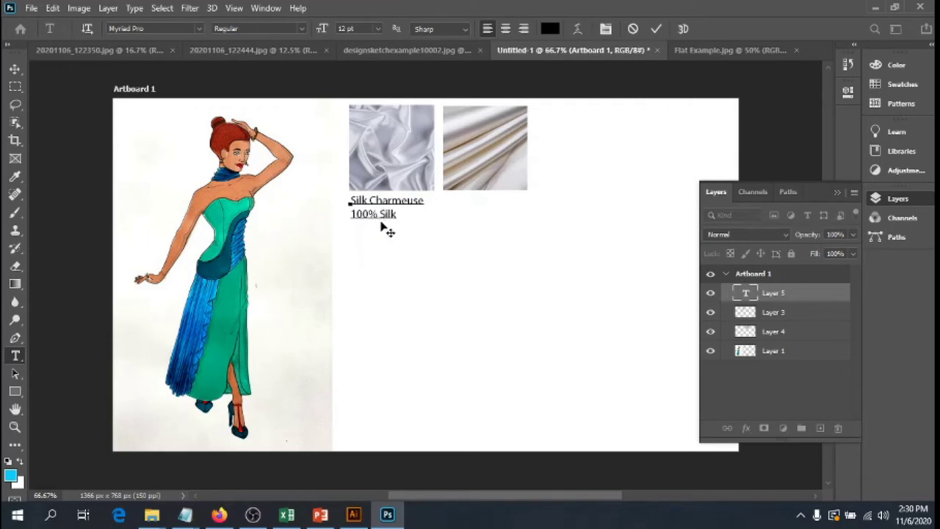
pyautogui.write('13 MM')
pyautogui.moveTo(349, 200); pyautogui.dragTo(390, 237)
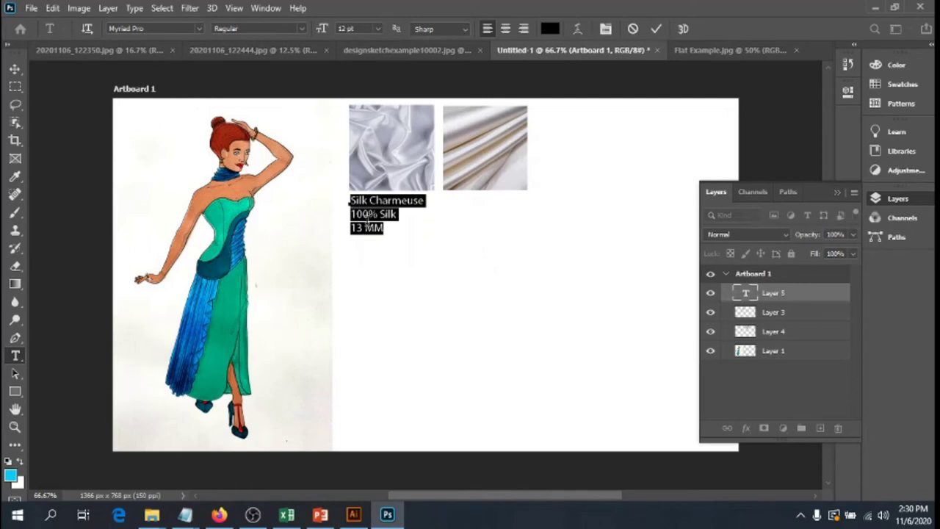
pyautogui.press('BackSpace')
pyautogui.hotkey('ctrl', 'z')
# - Add a separate three-line caption under the cream satin swatch reading "Dutchess Satin", "100% Silk" and "24 MM"
pyautogui.click(771, 313)
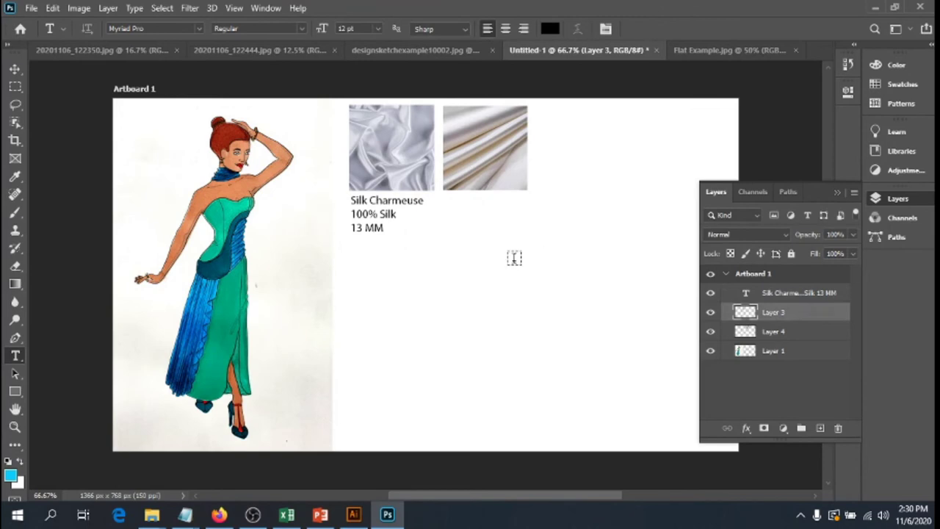
pyautogui.click(452, 198)
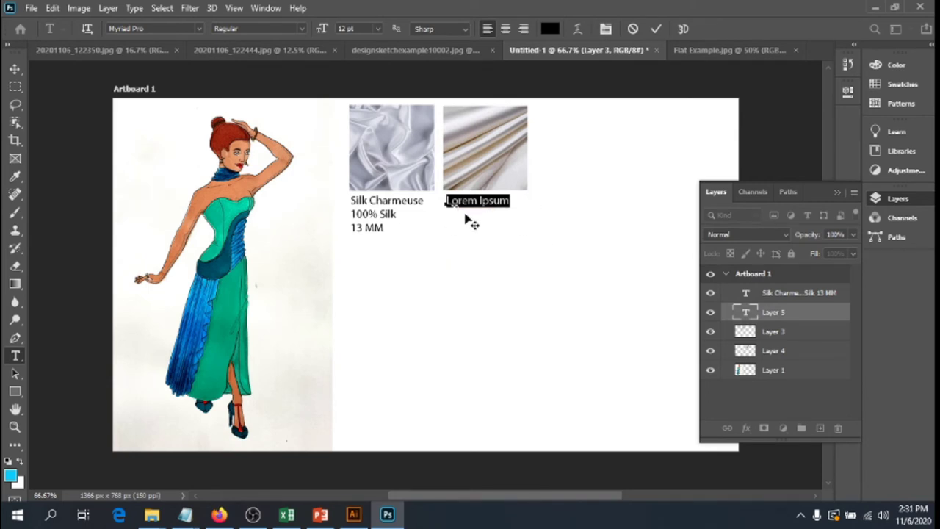
pyautogui.press('BackSpace')
pyautogui.write('Dut')
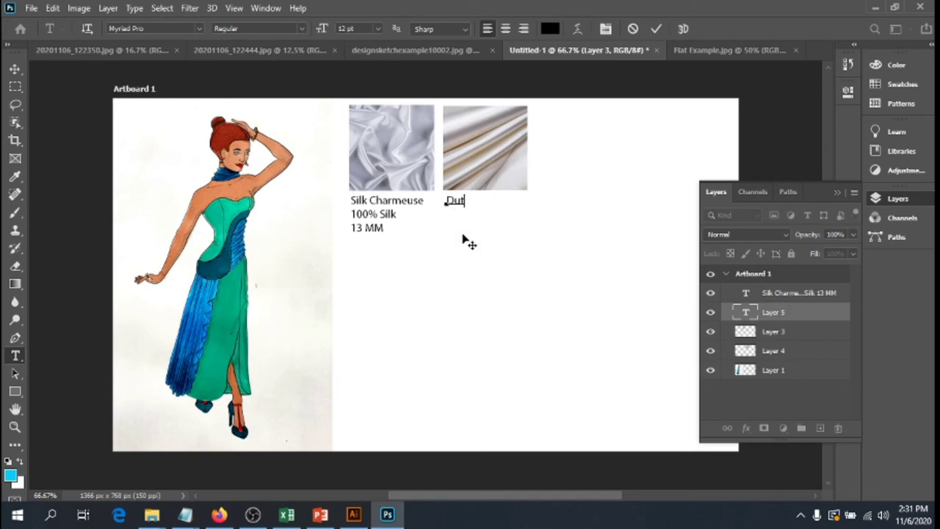
pyautogui.write('chess Satin')
pyautogui.press('Return')
pyautogui.write('10%')
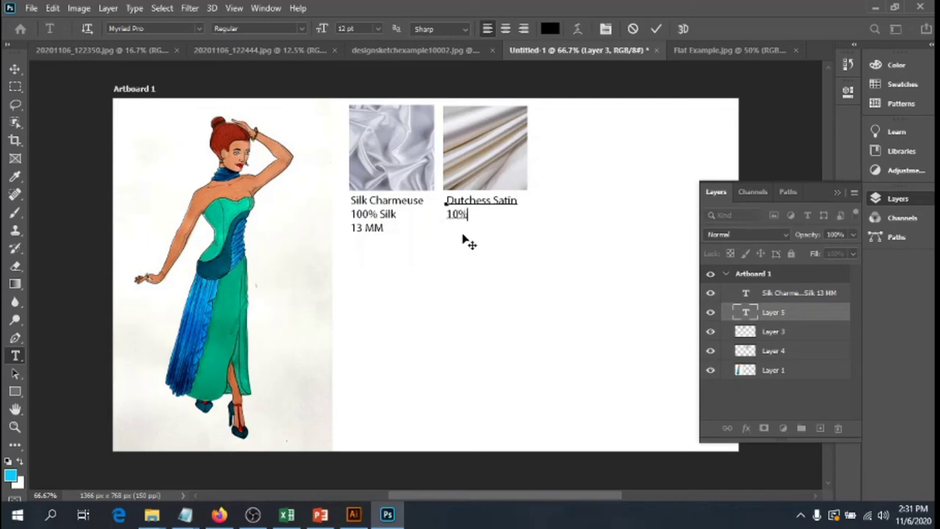
pyautogui.press('BackSpace')
pyautogui.write('0% Silk')
pyautogui.press('Return')
pyautogui.write('24 MM')
pyautogui.click(15, 69)
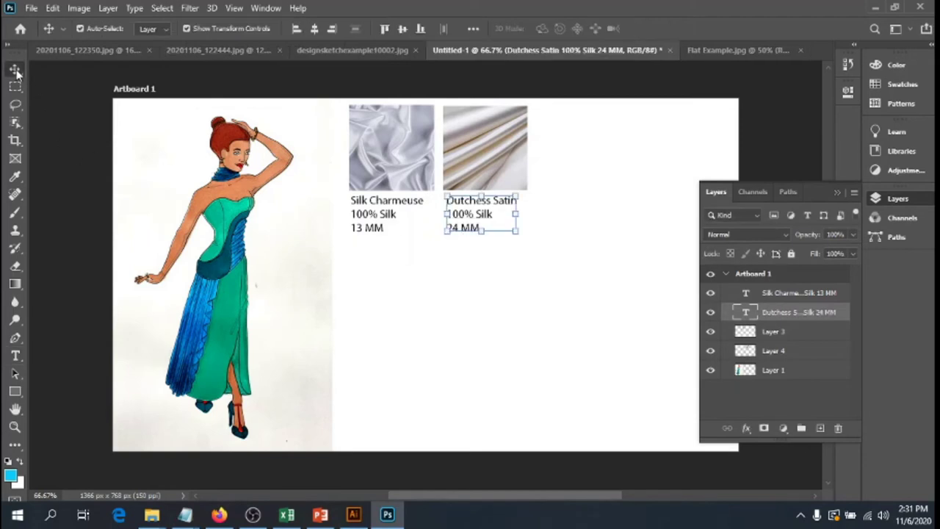
# - Nudge the Dutchess Satin and Silk Charmeuse captions sideways so each lines up with the left edge of its swatch
pyautogui.press('Left')
pyautogui.press('Left')
pyautogui.press('Left')
pyautogui.press('Left')
pyautogui.press('Left')
pyautogui.press('Left')
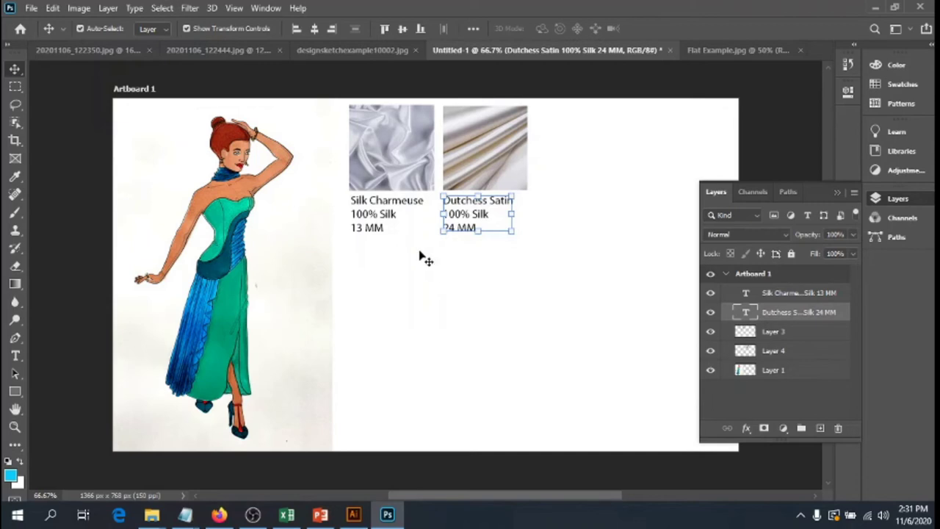
pyautogui.click(372, 213)
pyautogui.press('Left')
pyautogui.press('Left')
pyautogui.press('Left')
pyautogui.press('Left')
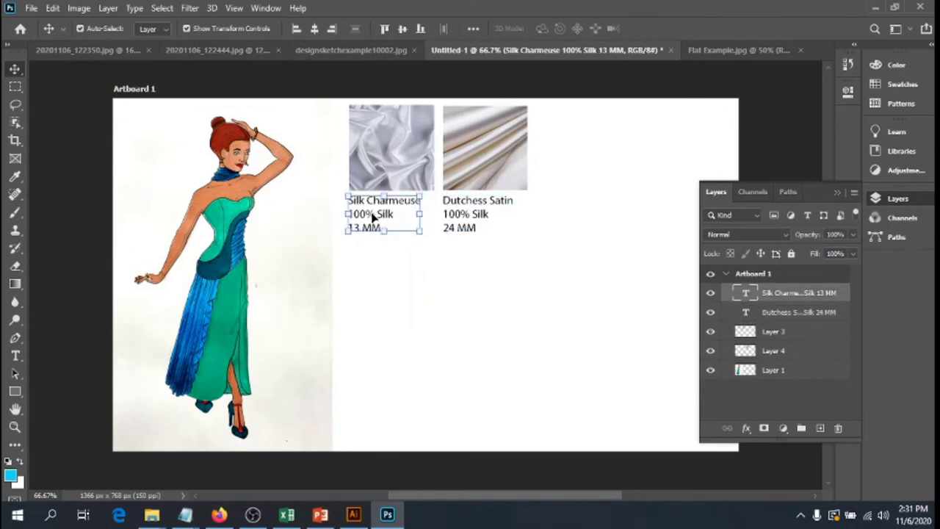
pyautogui.click(436, 277)
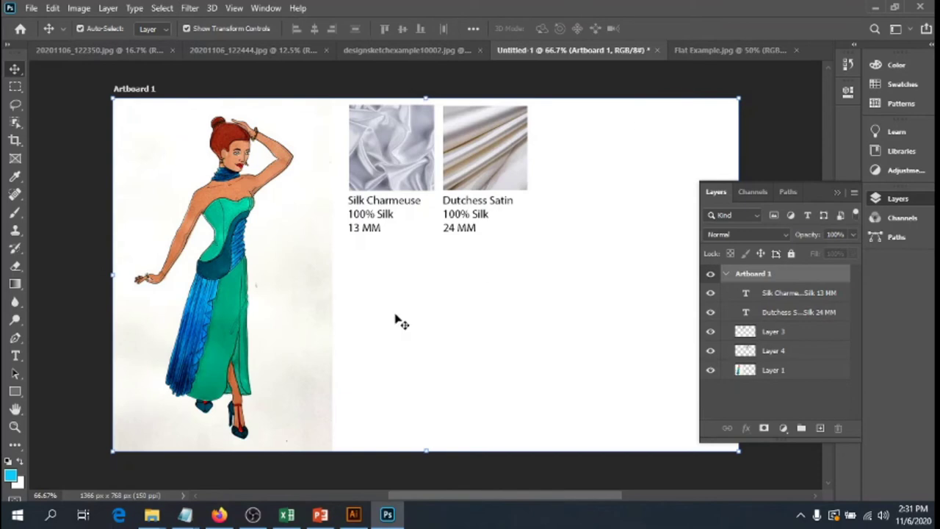
# - Copy the whole flat drawing from Flat Example.jpg and paste it into the Untitled-1 presentation board
pyautogui.click(721, 51)
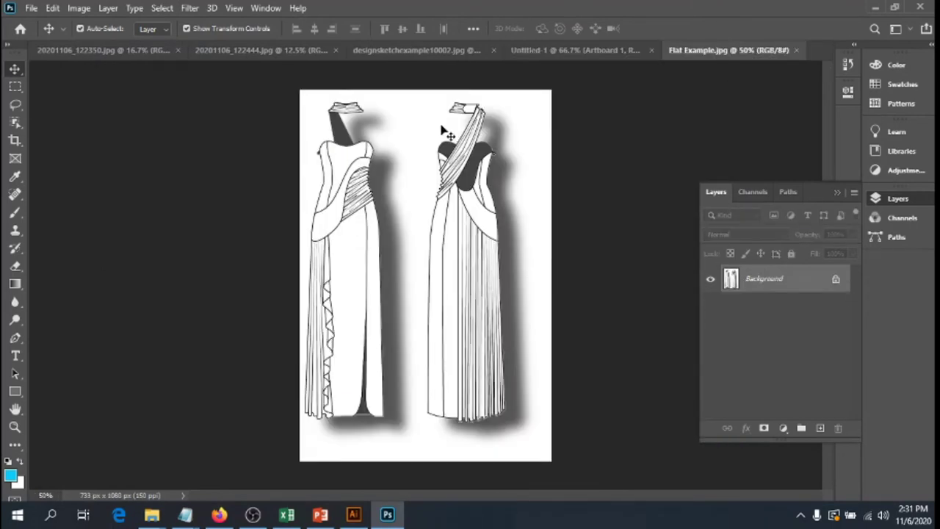
pyautogui.press('ctrl')
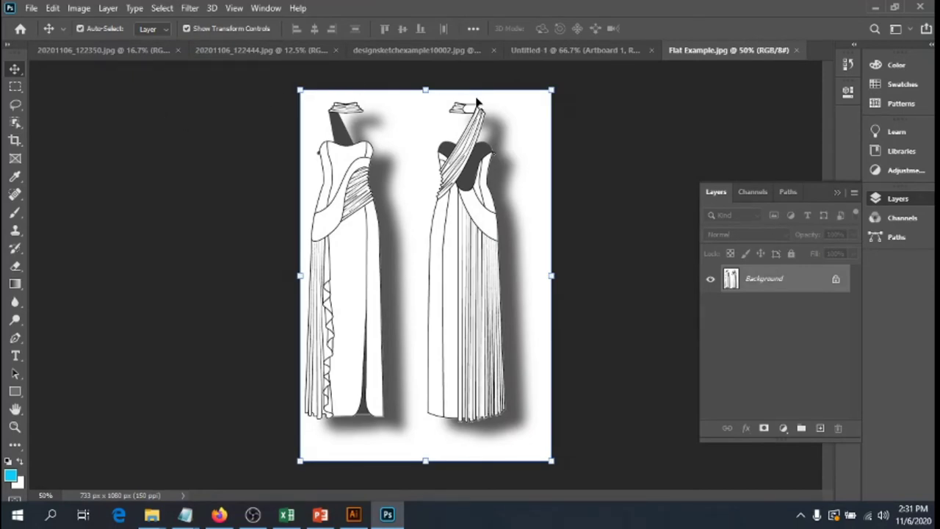
pyautogui.click(538, 57)
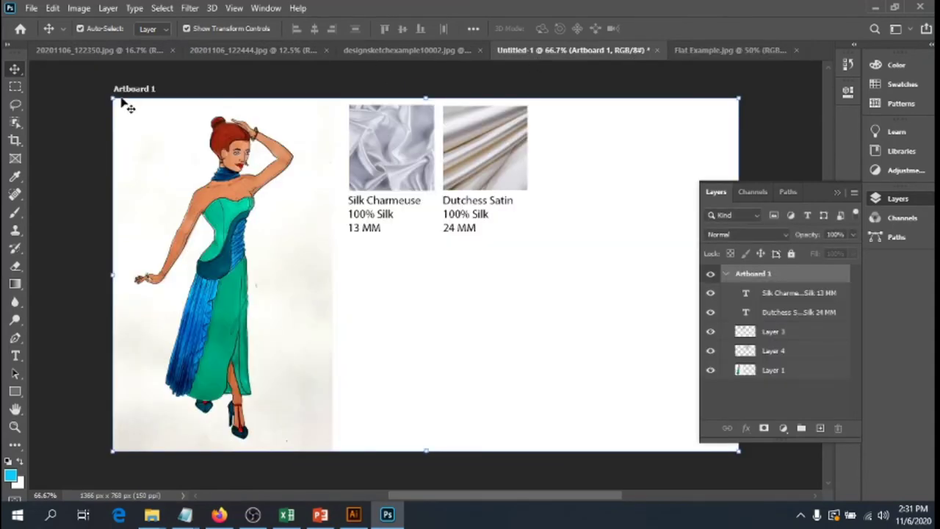
pyautogui.click(51, 10)
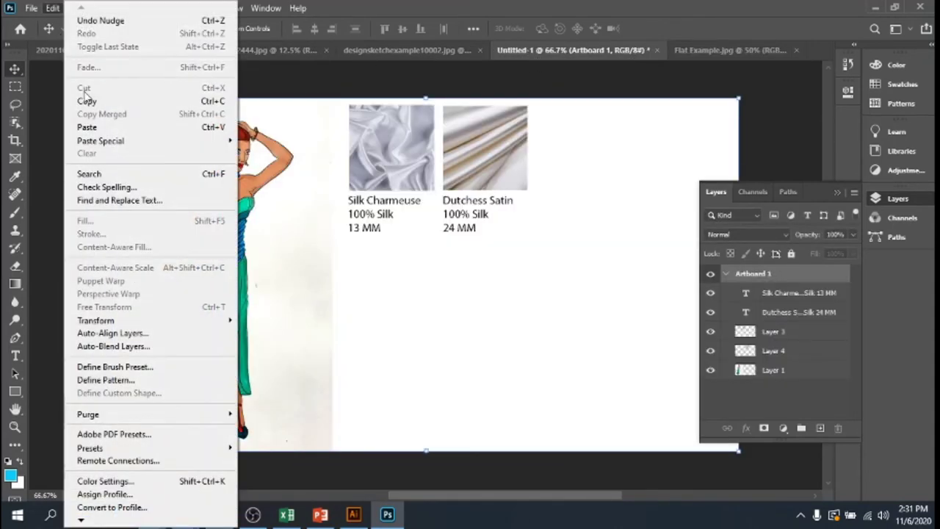
pyautogui.click(87, 128)
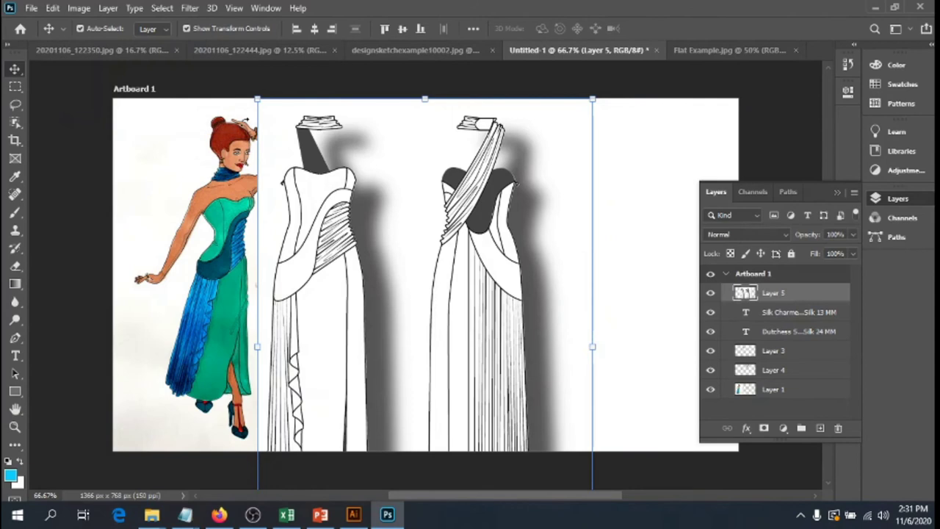
# - Scale the pasted flat drawing to about 44.5% and position it directly below the two fabric captions
pyautogui.moveTo(256, 96)
pyautogui.mouseDown()
pyautogui.moveTo(270, 124)
pyautogui.moveTo(348, 195)
pyautogui.moveTo(416, 328)
pyautogui.mouseUp()
pyautogui.moveTo(460, 403); pyautogui.dragTo(394, 302)
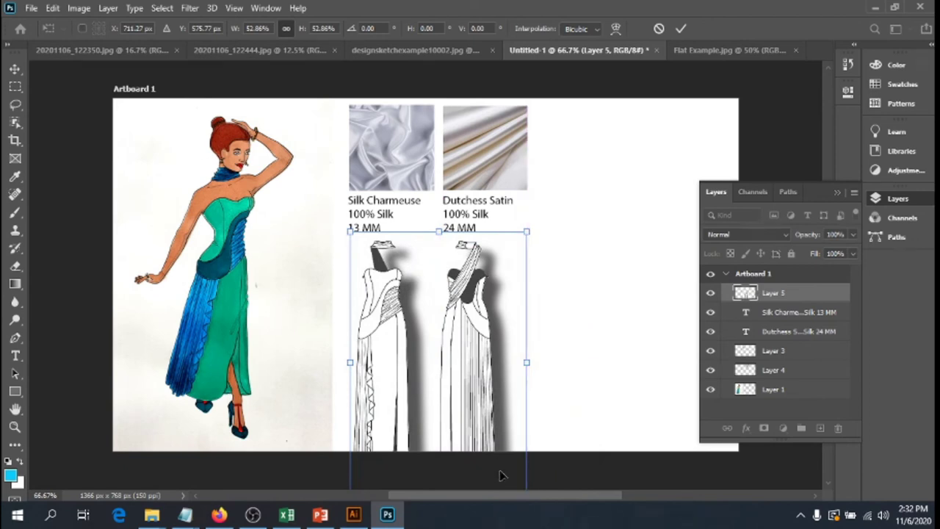
pyautogui.moveTo(526, 231); pyautogui.dragTo(479, 296)
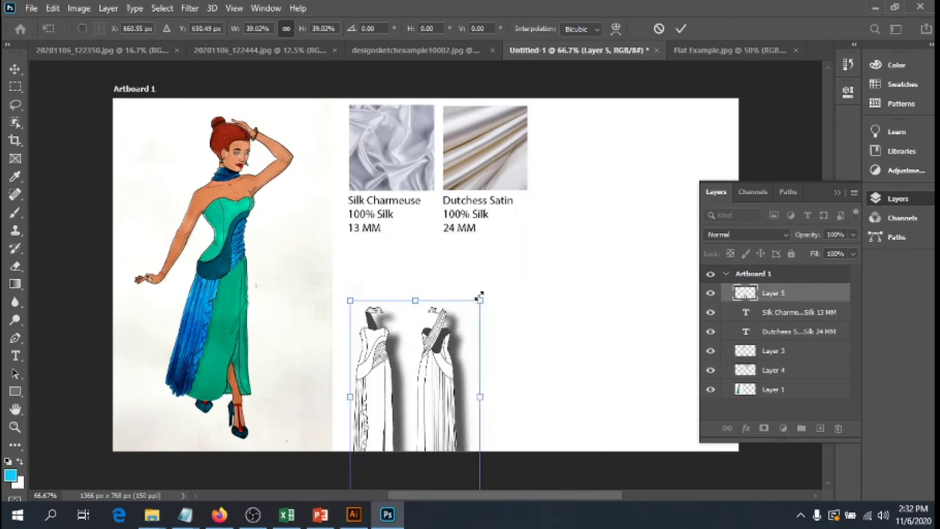
pyautogui.moveTo(442, 377)
pyautogui.mouseDown()
pyautogui.moveTo(463, 293)
pyautogui.moveTo(466, 316)
pyautogui.moveTo(444, 315)
pyautogui.mouseUp()
pyautogui.moveTo(487, 425)
pyautogui.mouseDown()
pyautogui.moveTo(521, 459)
pyautogui.moveTo(516, 449)
pyautogui.mouseUp()
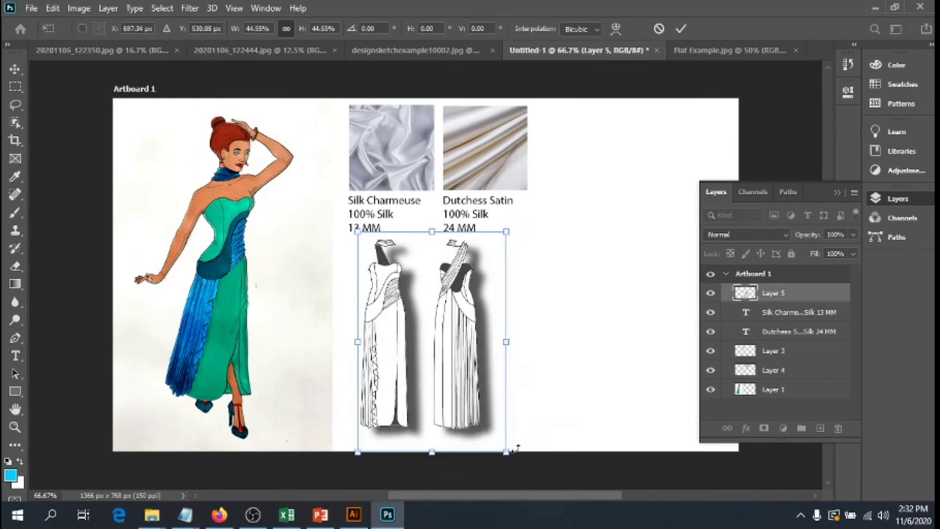
pyautogui.press('Return')
pyautogui.click(573, 323)
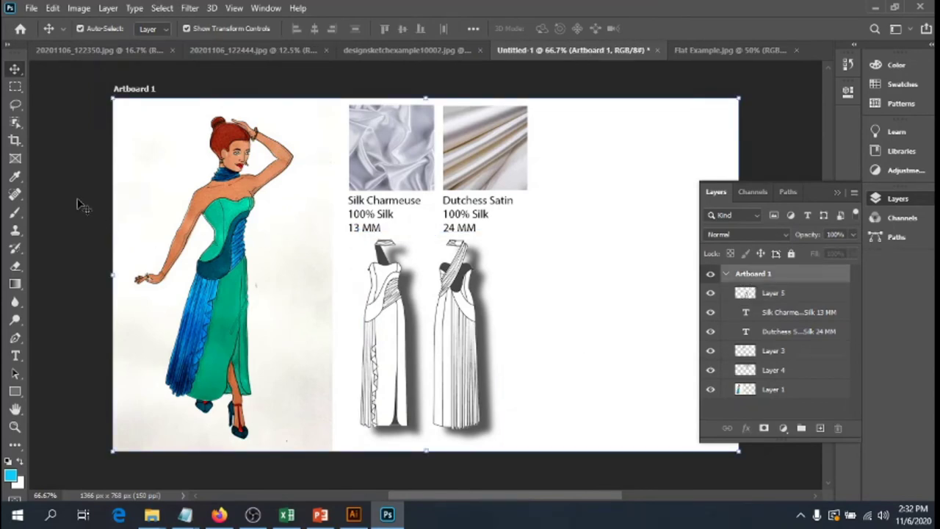
# - Crop the empty right side of the artboard so it ends just beyond the satin swatch
pyautogui.click(14, 141)
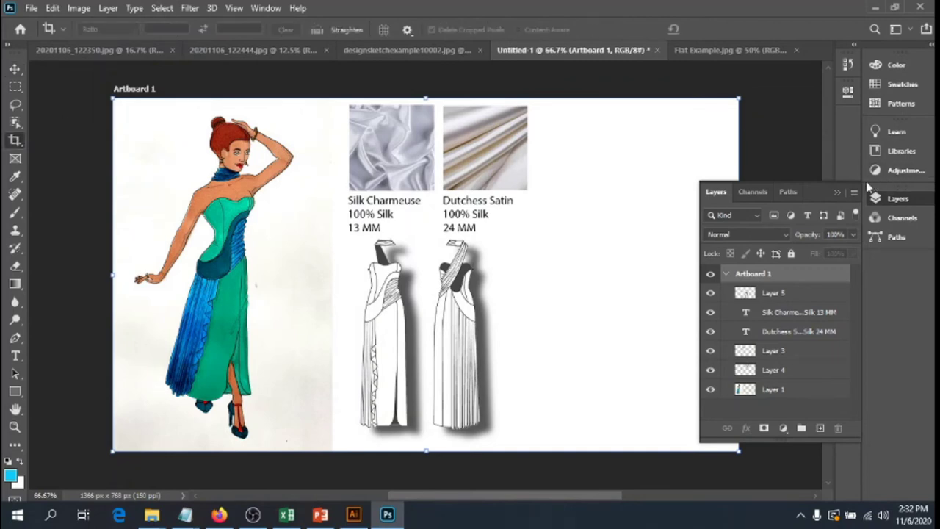
pyautogui.click(837, 193)
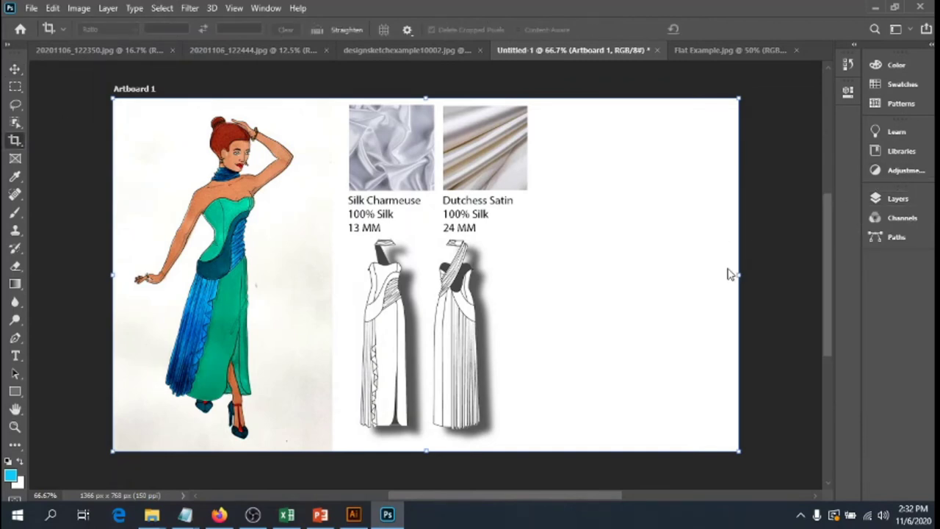
pyautogui.moveTo(737, 274); pyautogui.dragTo(541, 277)
pyautogui.press('Return')
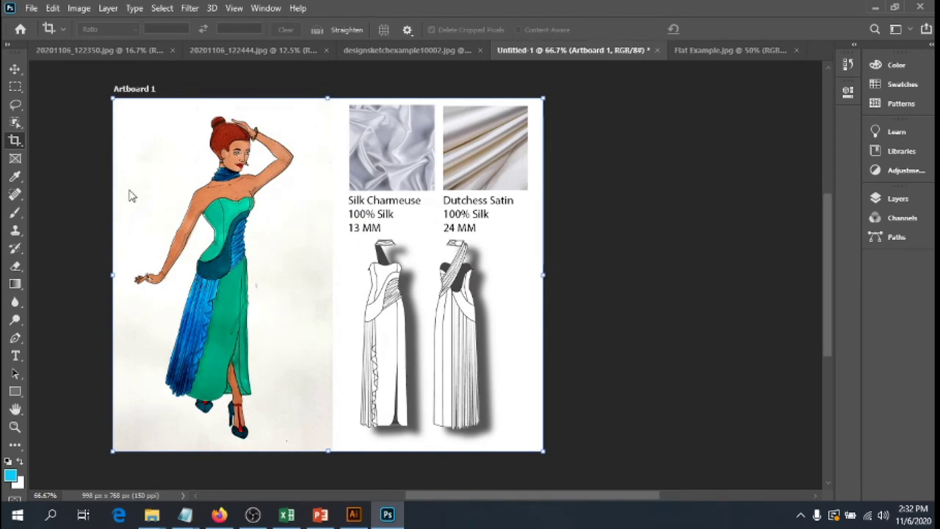
pyautogui.click(58, 140)
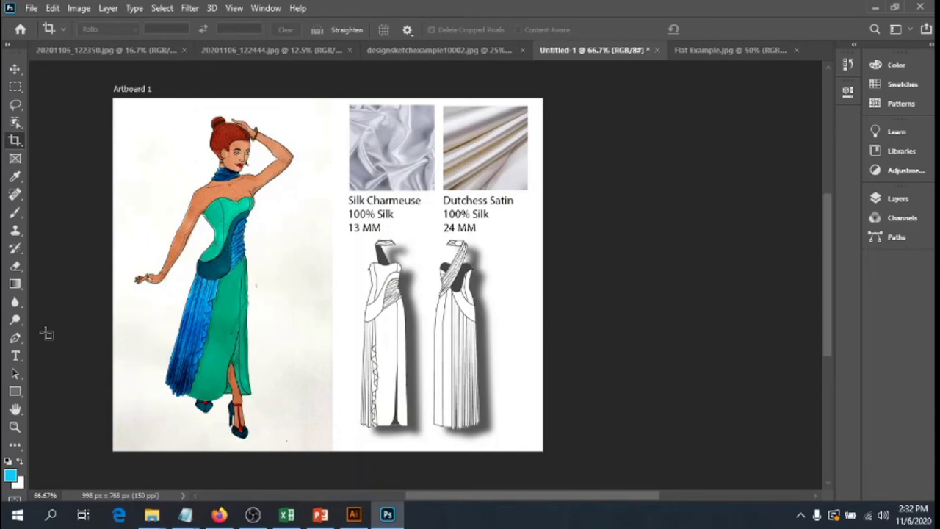
# - Draw a rectangle of about 941 by 769 px covering the whole artboard and remove its fill
pyautogui.click(15, 392)
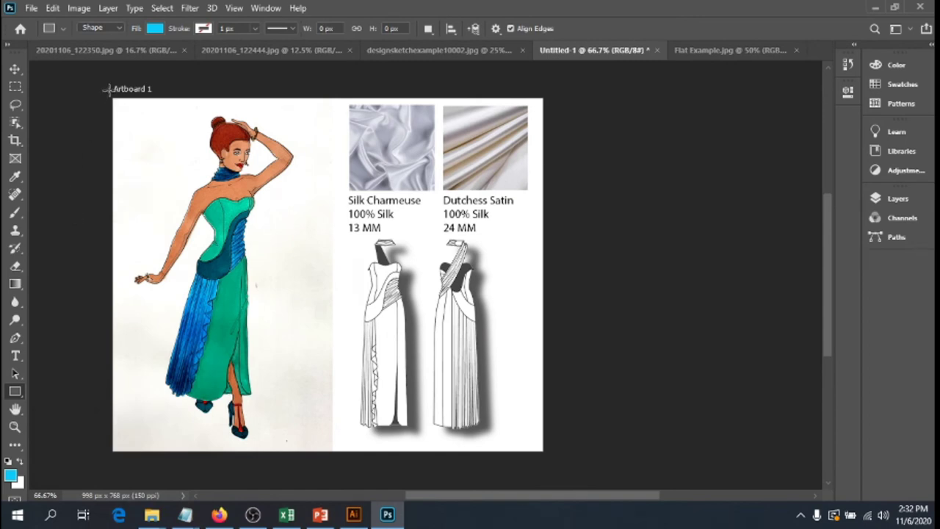
pyautogui.moveTo(113, 98); pyautogui.dragTo(542, 453)
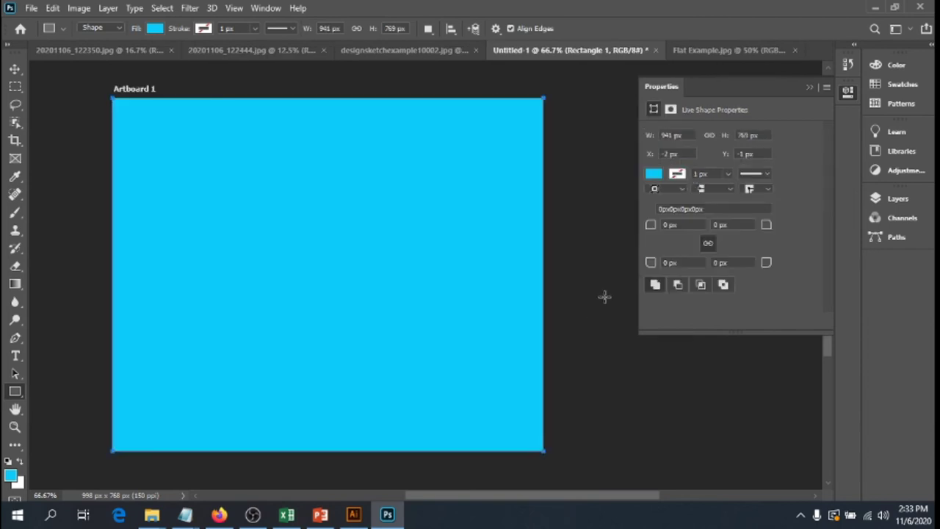
pyautogui.click(654, 177)
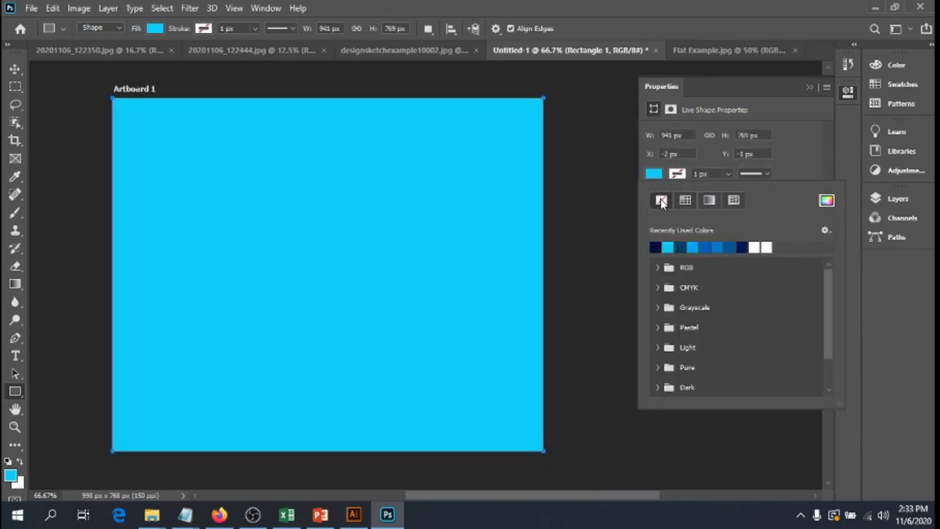
pyautogui.click(660, 201)
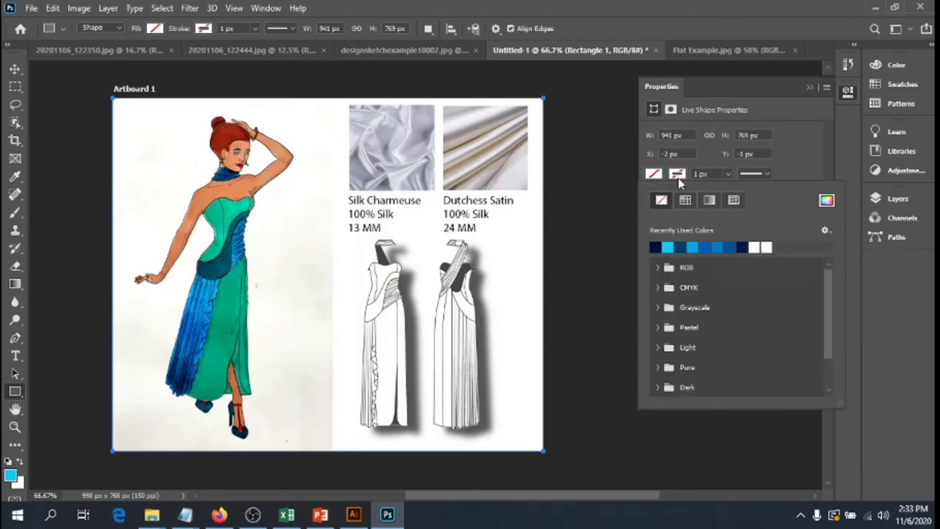
# - Give the artboard-sized rectangle a dark navy stroke 13.67 px wide as a border
pyautogui.click(657, 247)
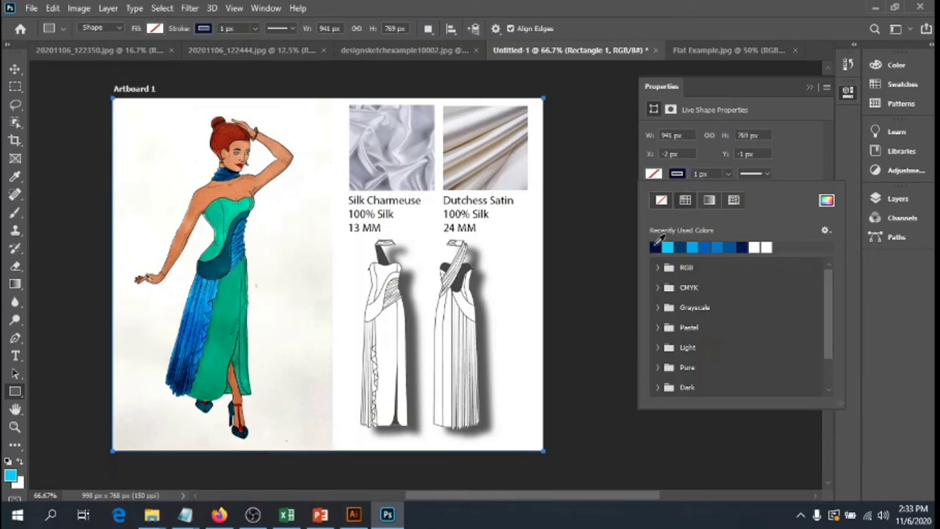
pyautogui.click(726, 174)
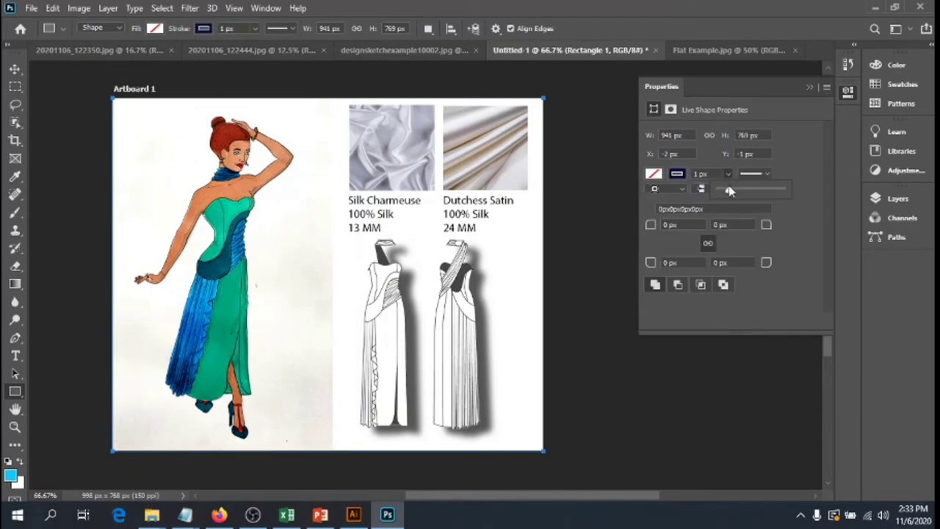
pyautogui.moveTo(729, 191)
pyautogui.mouseDown()
pyautogui.moveTo(746, 191)
pyautogui.moveTo(735, 194)
pyautogui.mouseUp()
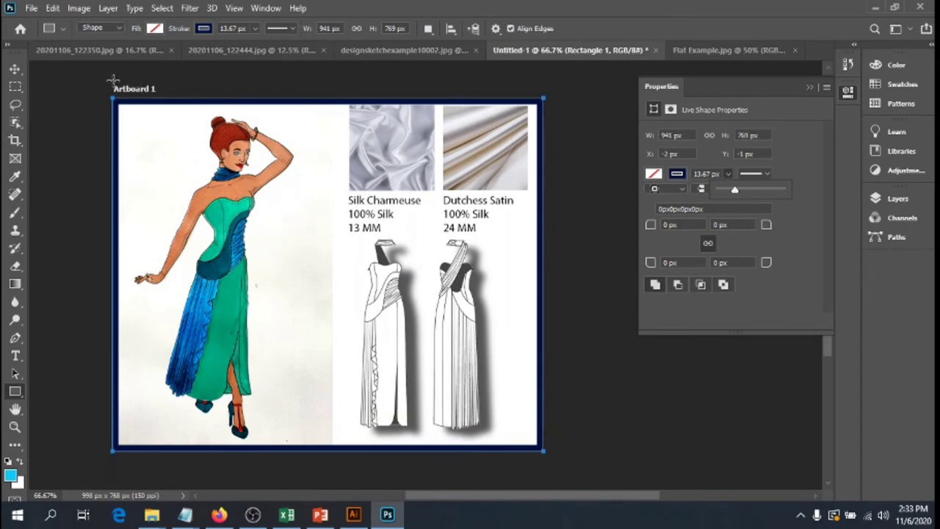
pyautogui.click(15, 68)
pyautogui.click(58, 102)
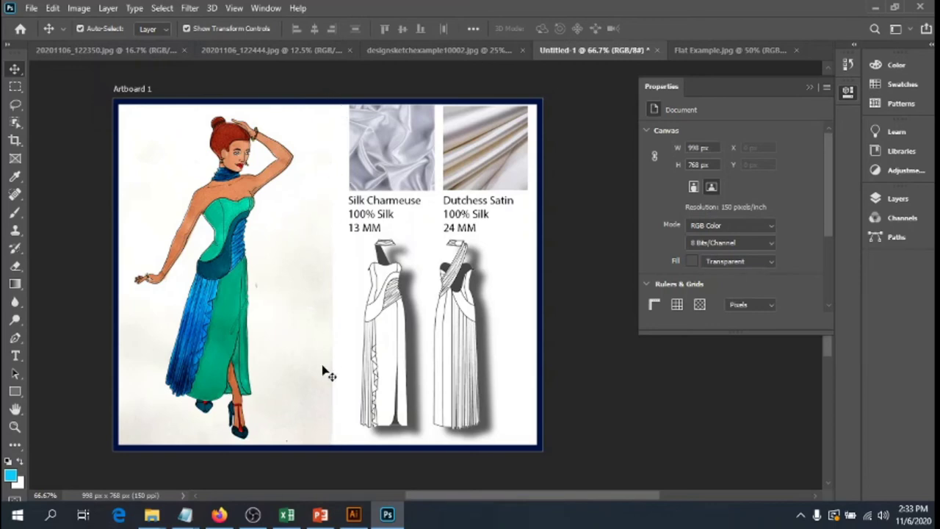
# - Draw a vertical 1 px line about 753 px long between the coloured illustration and the fabric swatches
pyautogui.click(15, 392)
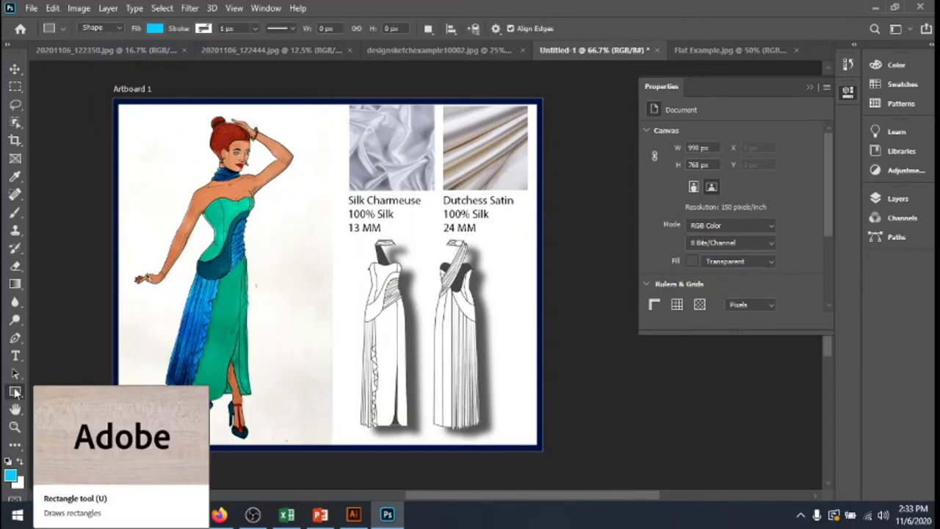
pyautogui.rightClick(14, 392)
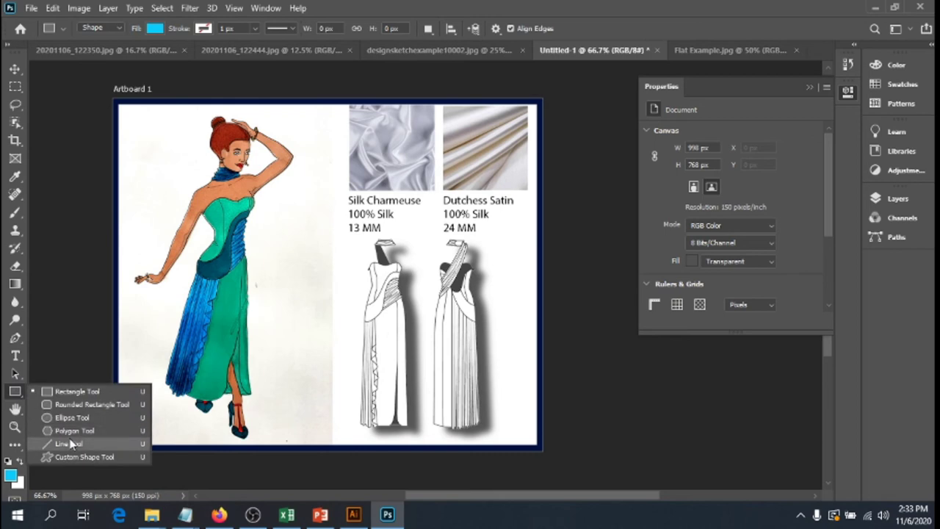
pyautogui.press('Escape')
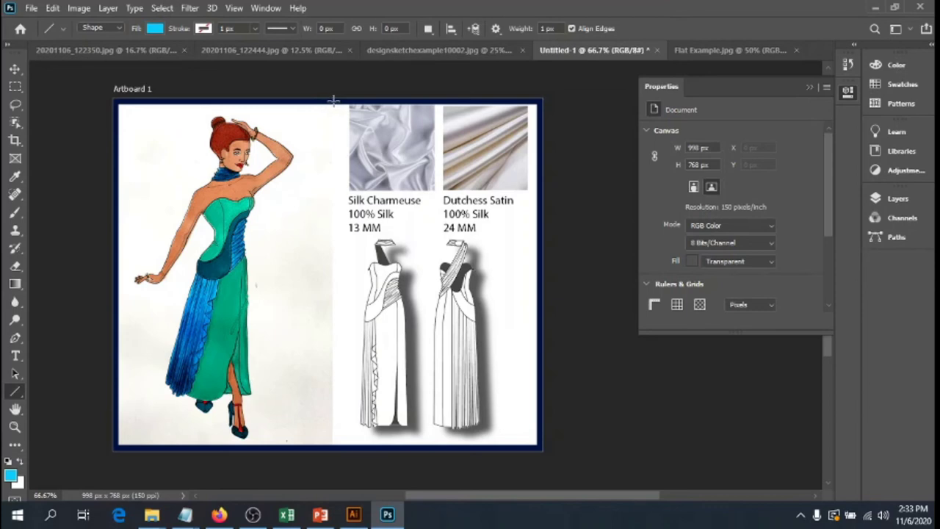
pyautogui.moveTo(334, 101); pyautogui.dragTo(333, 445)
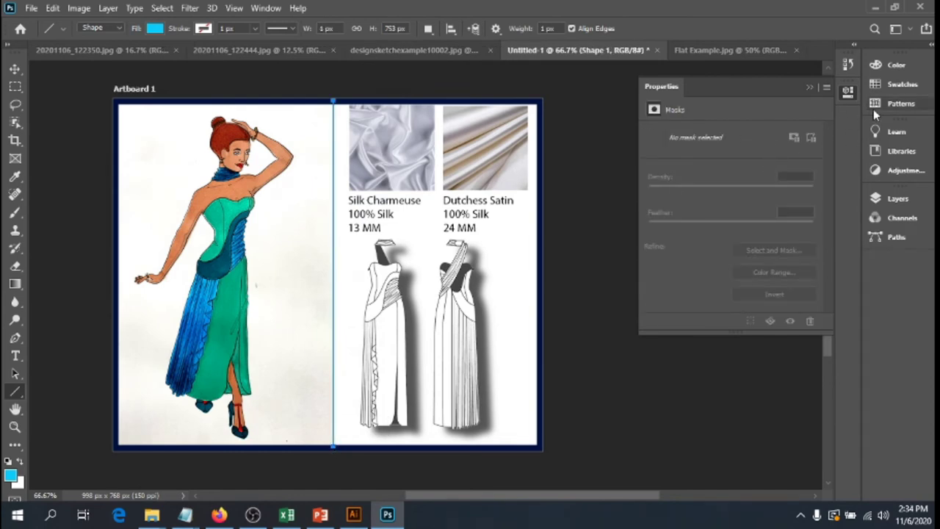
# - Recolour the vertical divider line with the recently used dark navy swatch to match the border
pyautogui.click(897, 66)
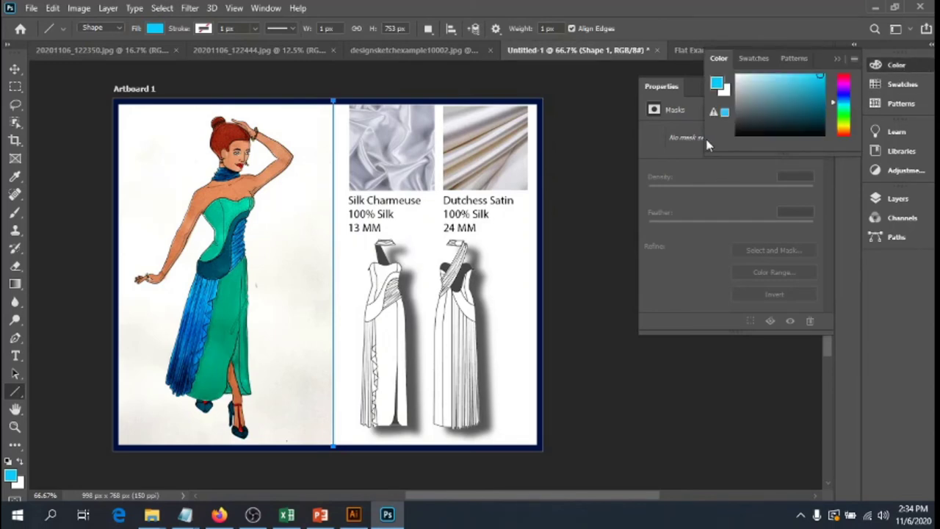
pyautogui.click(753, 59)
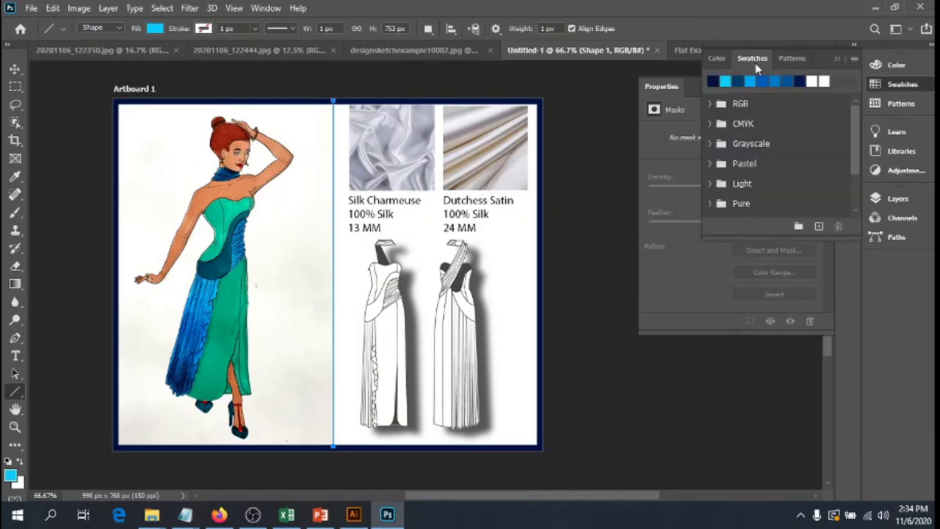
pyautogui.click(713, 81)
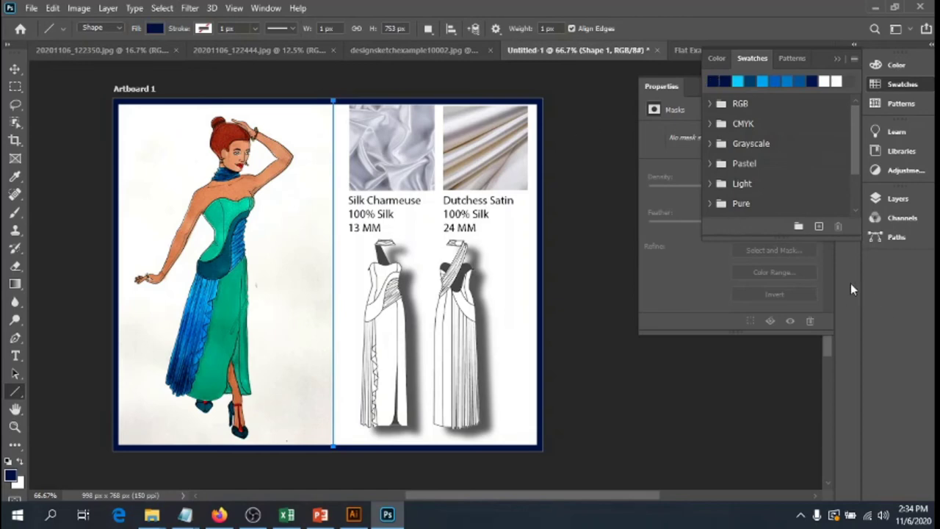
pyautogui.click(659, 268)
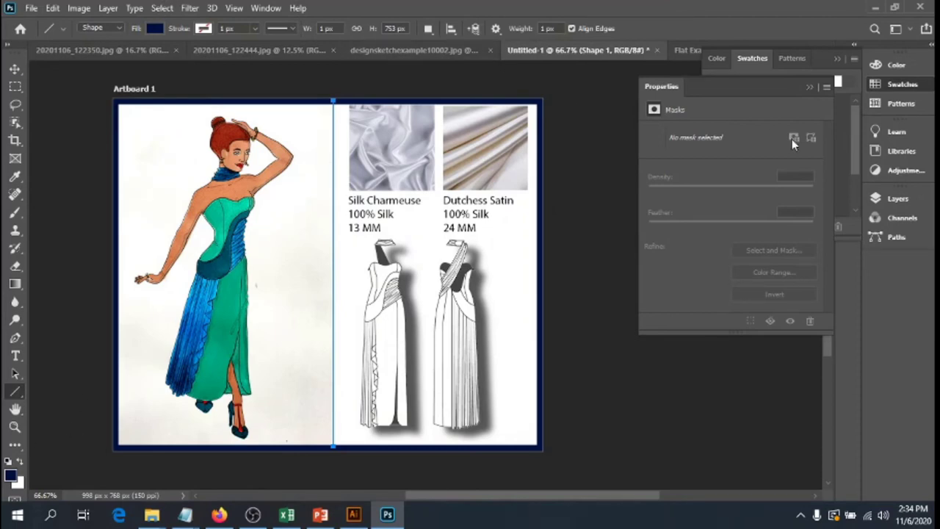
pyautogui.click(810, 86)
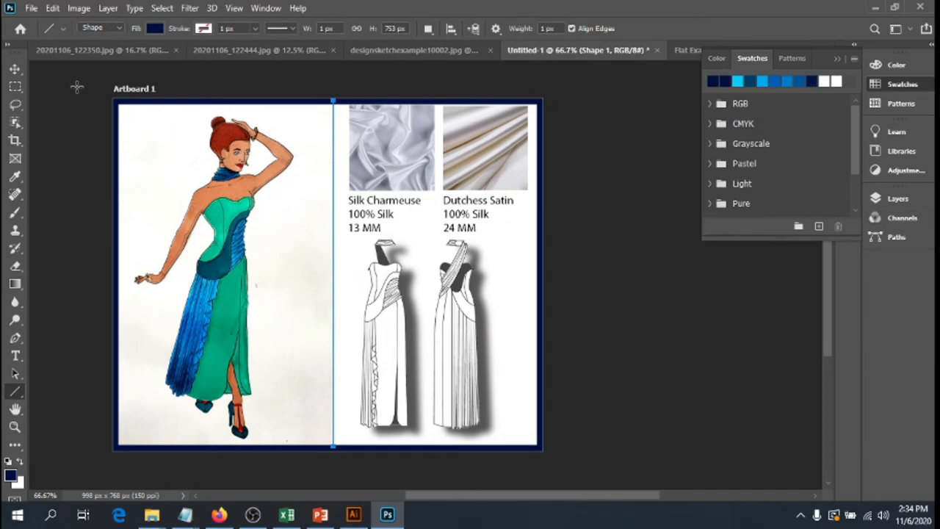
pyautogui.click(14, 68)
pyautogui.click(55, 110)
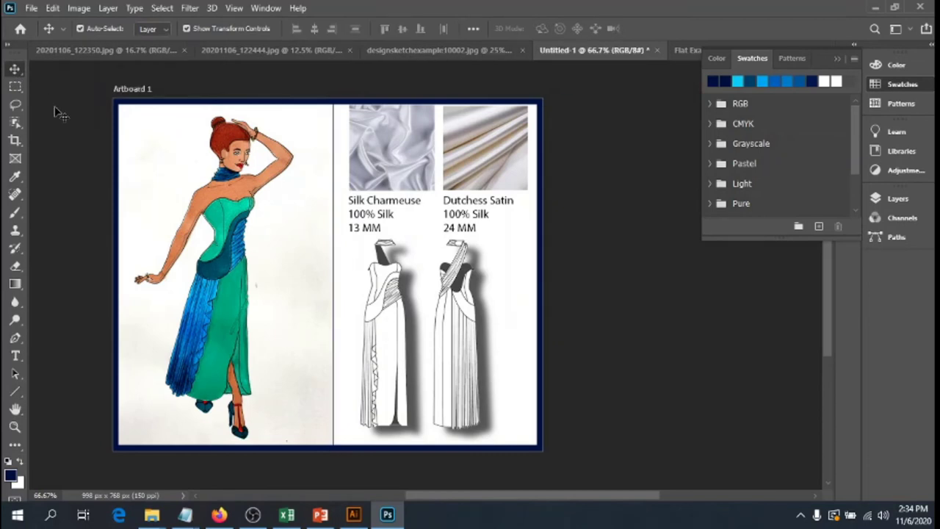
pyautogui.click(334, 176)
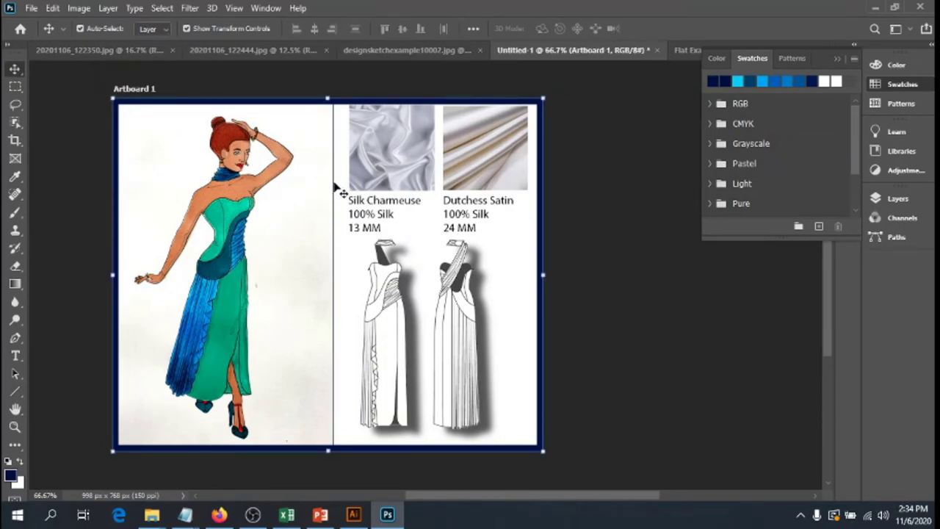
pyautogui.click(332, 186)
pyautogui.click(332, 184)
pyautogui.click(607, 244)
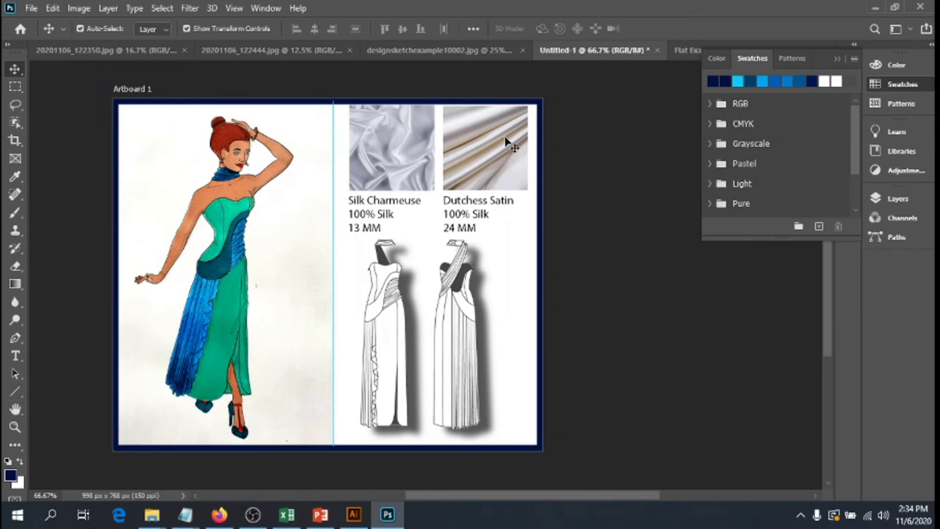
pyautogui.click(718, 61)
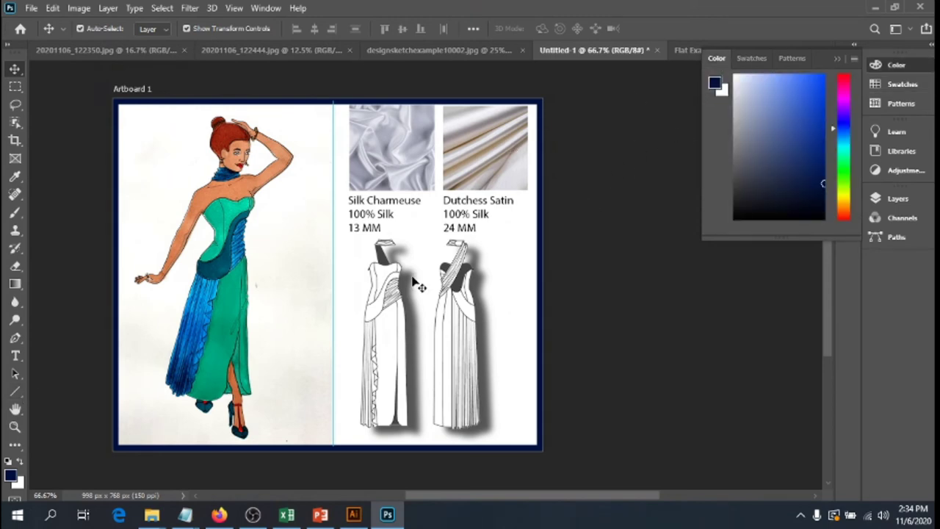
# - Draw a narrow dark navy rectangle about 8 by 754 px over the thin vertical divider between the illustration and the fabric swatches
pyautogui.click(16, 392)
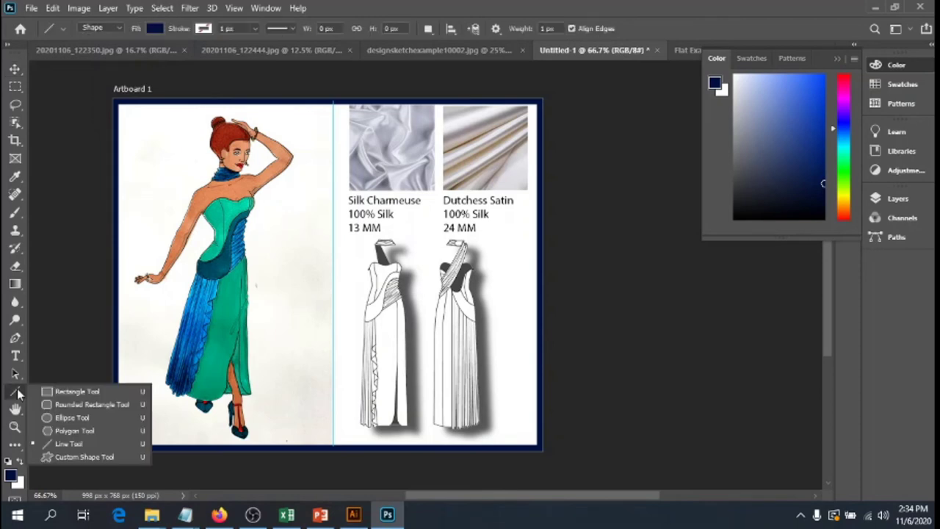
pyautogui.click(47, 392)
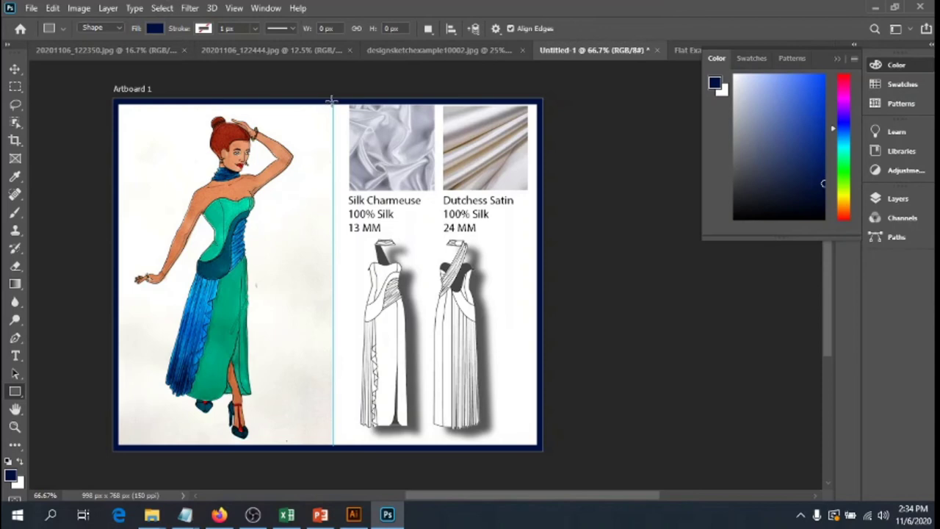
pyautogui.moveTo(332, 100); pyautogui.dragTo(334, 447)
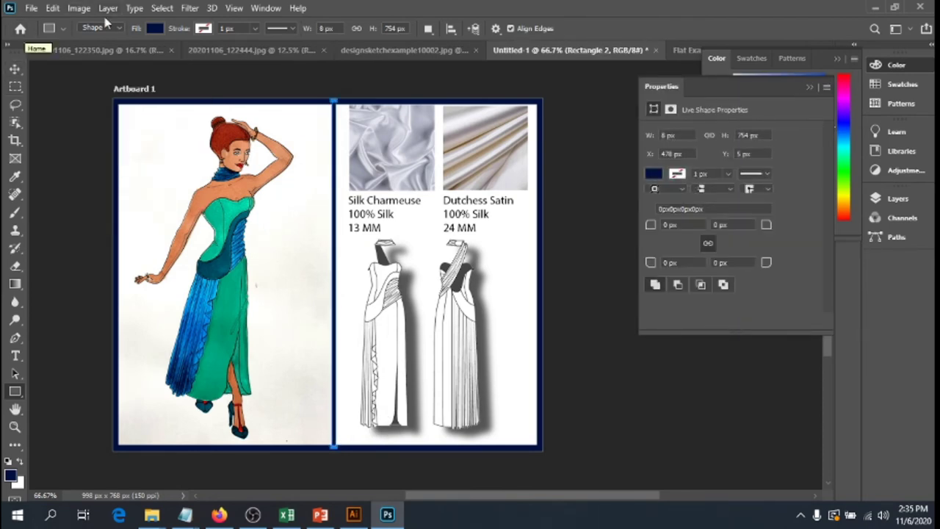
pyautogui.click(53, 139)
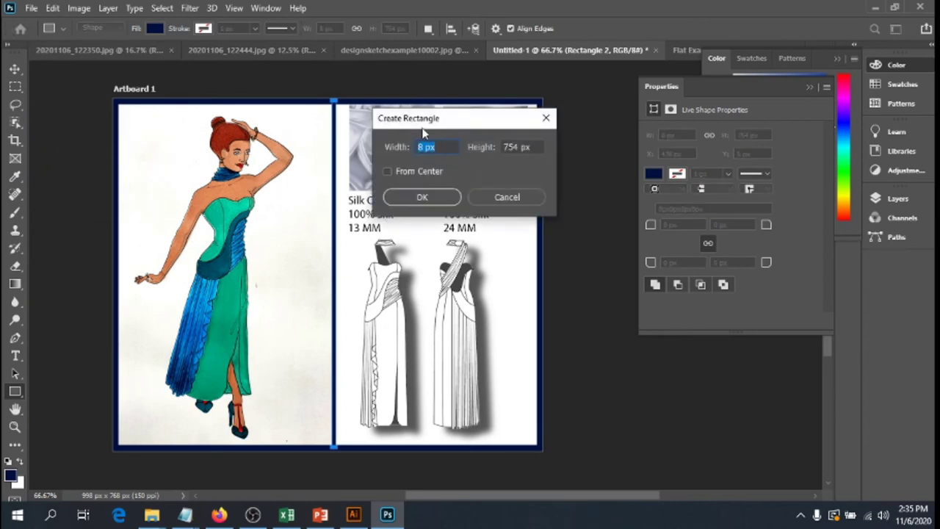
pyautogui.click(491, 196)
pyautogui.click(15, 69)
pyautogui.click(72, 123)
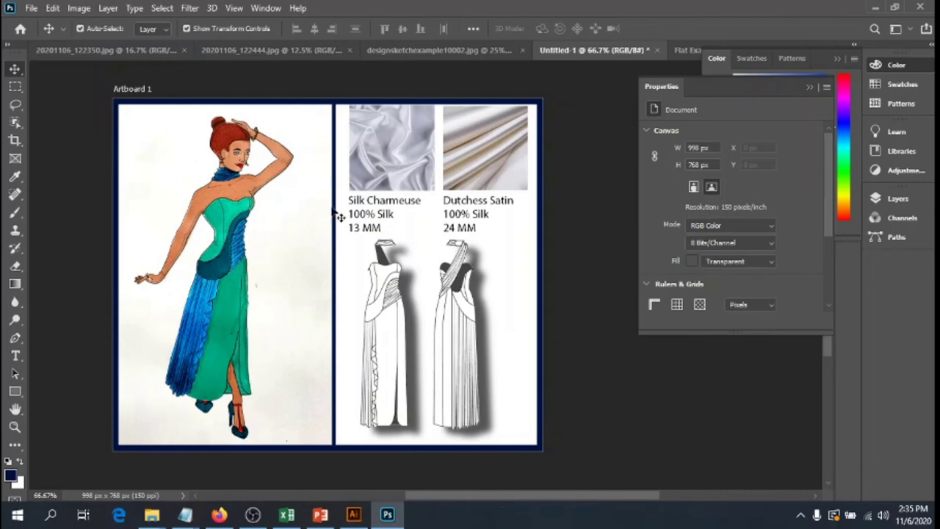
# - Add a new layer and draw a navy rectangle about 42 by 40 px in the lower-right corner of the Dutchess Satin swatch
pyautogui.click(897, 199)
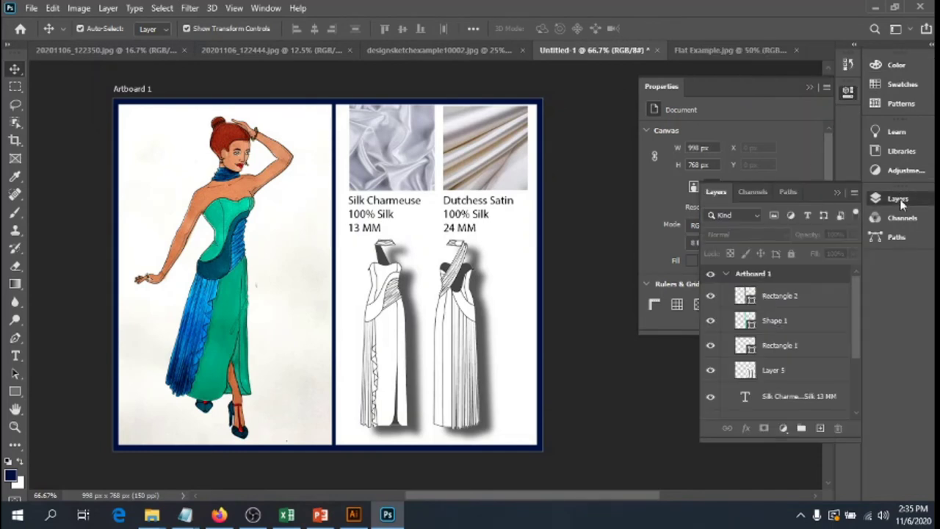
pyautogui.click(819, 429)
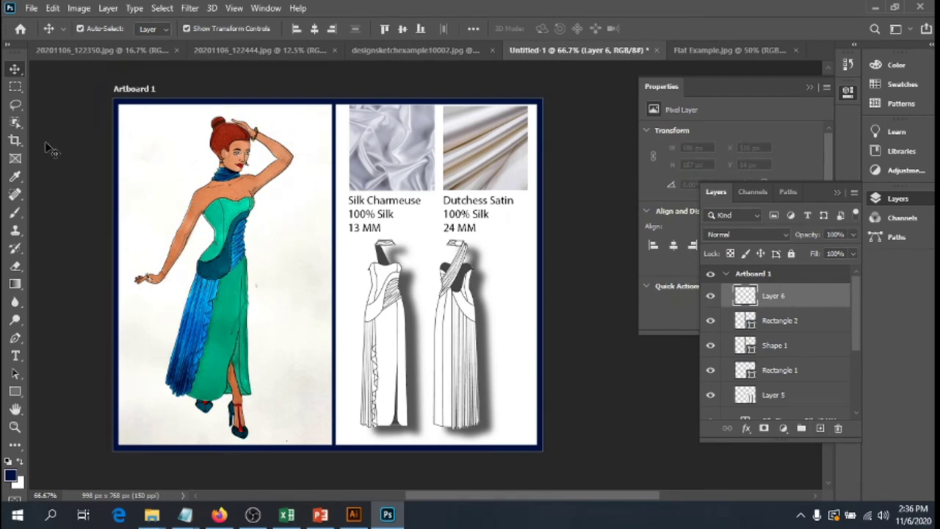
pyautogui.click(15, 392)
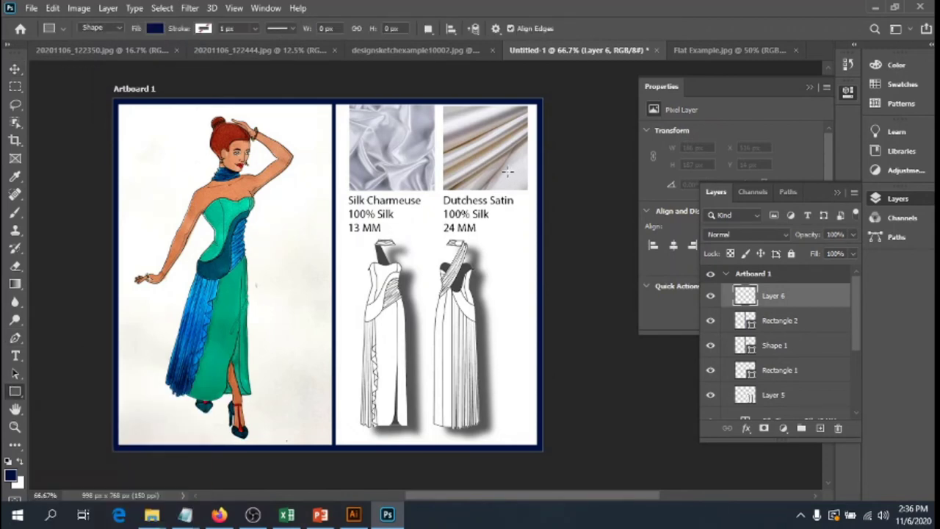
pyautogui.moveTo(507, 172); pyautogui.dragTo(516, 179)
pyautogui.moveTo(526, 189); pyautogui.dragTo(525, 188)
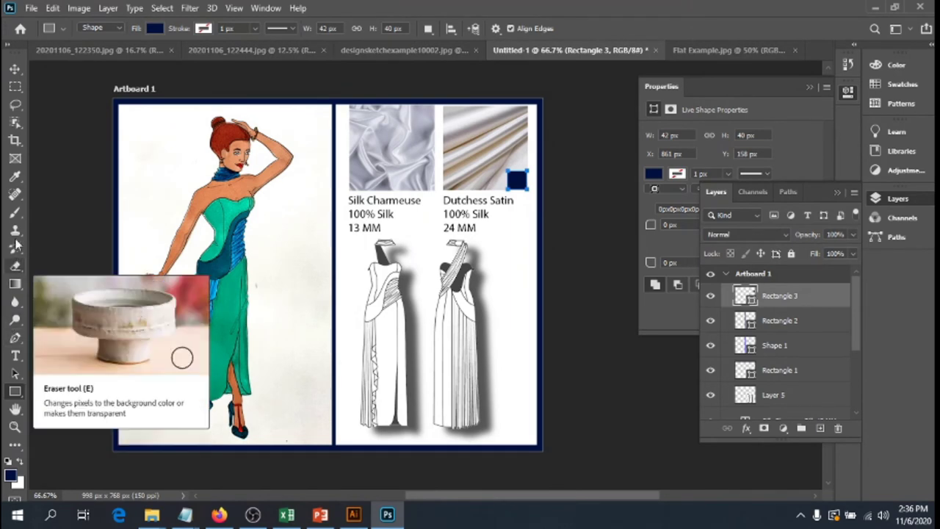
# - Sample the dark teal from the illustrated gown's hip panel and fill the small colour chip with it
pyautogui.click(16, 178)
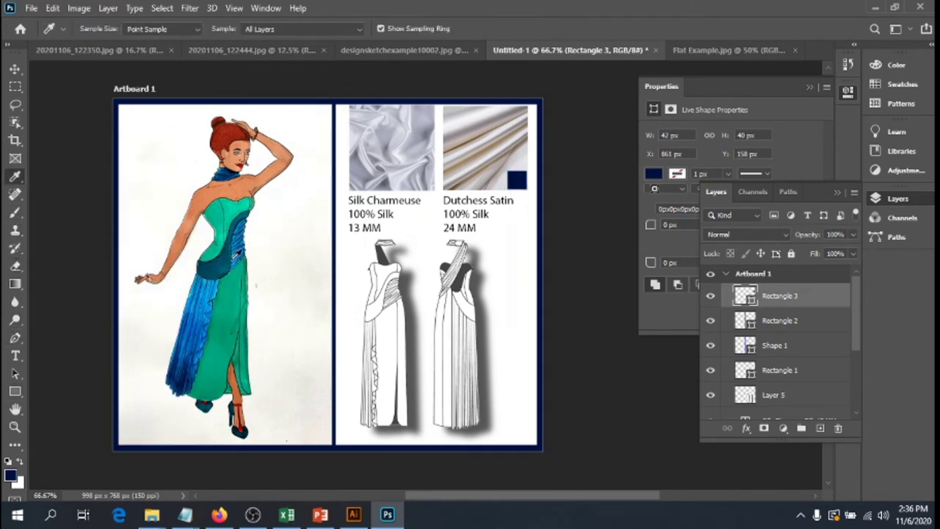
pyautogui.click(208, 267)
pyautogui.click(209, 263)
pyautogui.click(652, 174)
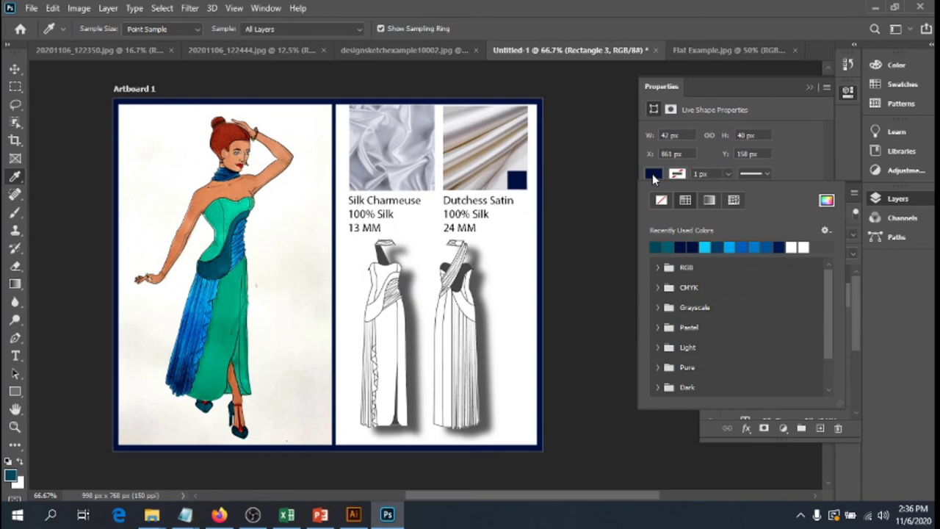
pyautogui.click(657, 244)
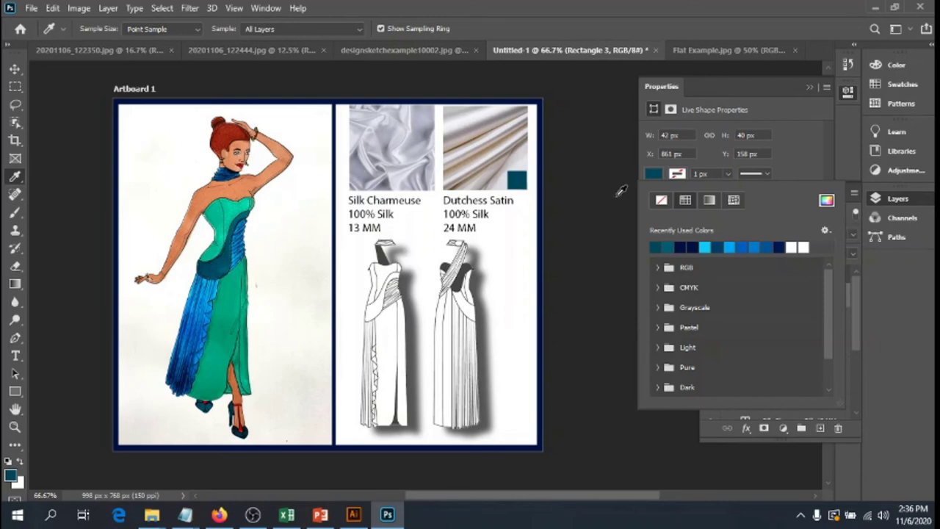
# - Duplicate the teal colour chip and place the copy directly above the original on the Dutchess Satin swatch
pyautogui.click(16, 69)
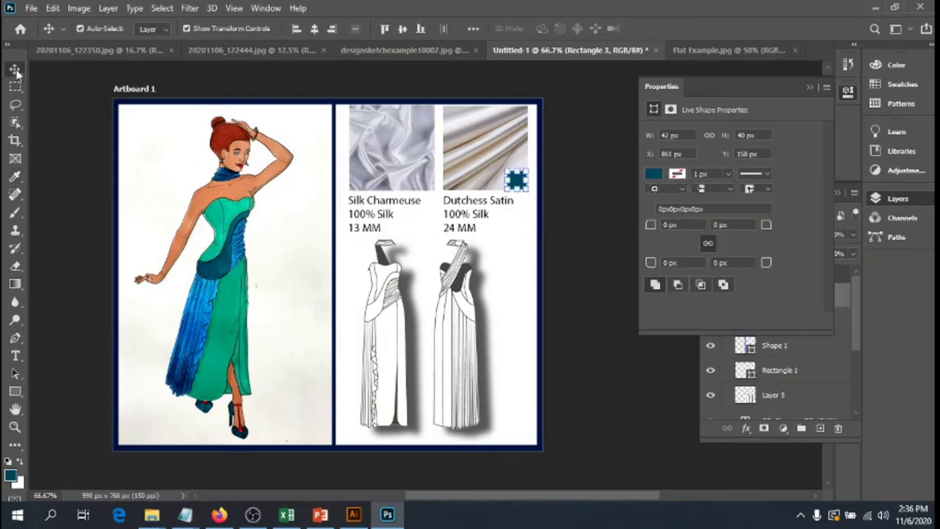
pyautogui.moveTo(516, 178); pyautogui.dragTo(328, 273)
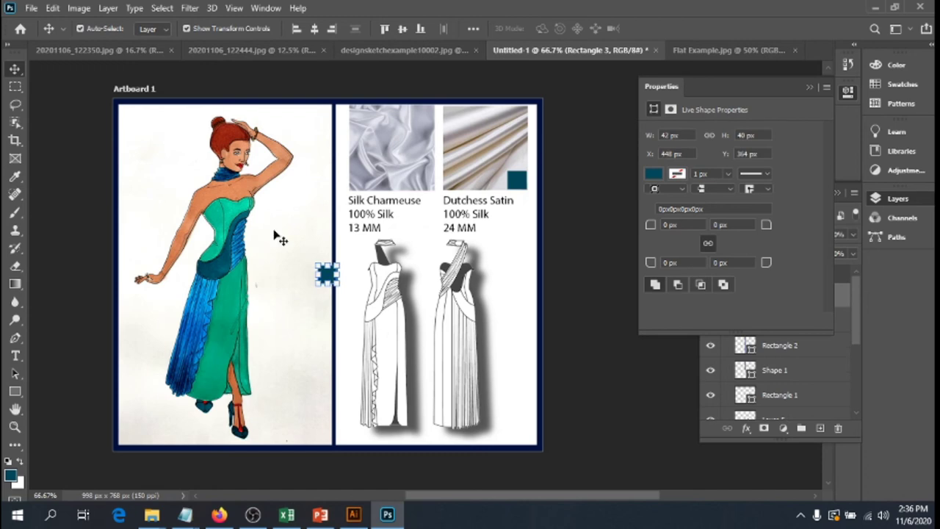
pyautogui.moveTo(328, 274); pyautogui.dragTo(519, 166)
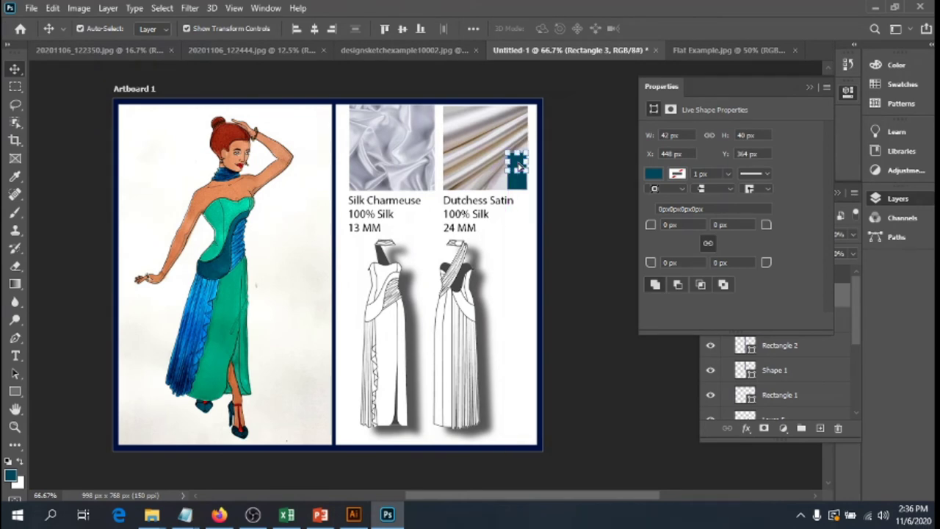
# - Sample the bright green from the gown's bodice and fill the upper colour chip with it
pyautogui.click(654, 176)
pyautogui.click(653, 174)
pyautogui.click(653, 174)
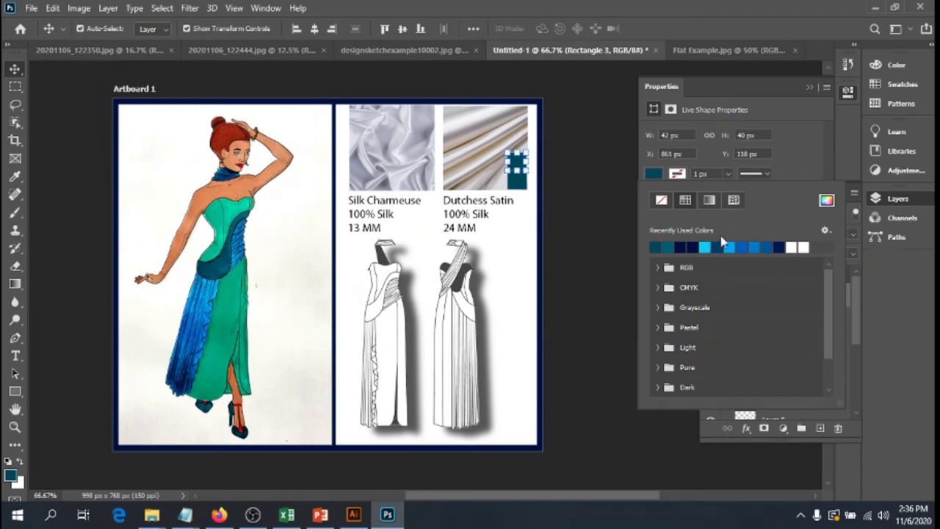
pyautogui.click(15, 177)
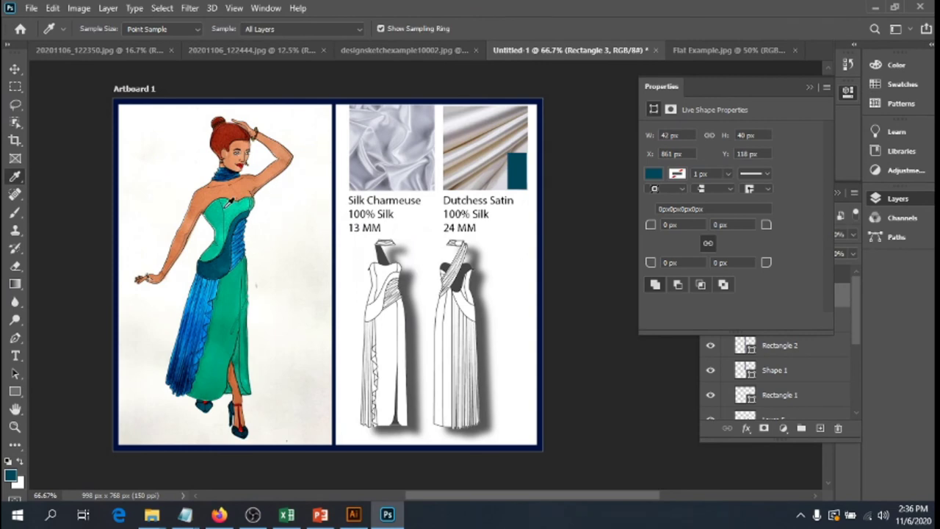
pyautogui.click(229, 206)
pyautogui.click(653, 174)
pyautogui.click(654, 247)
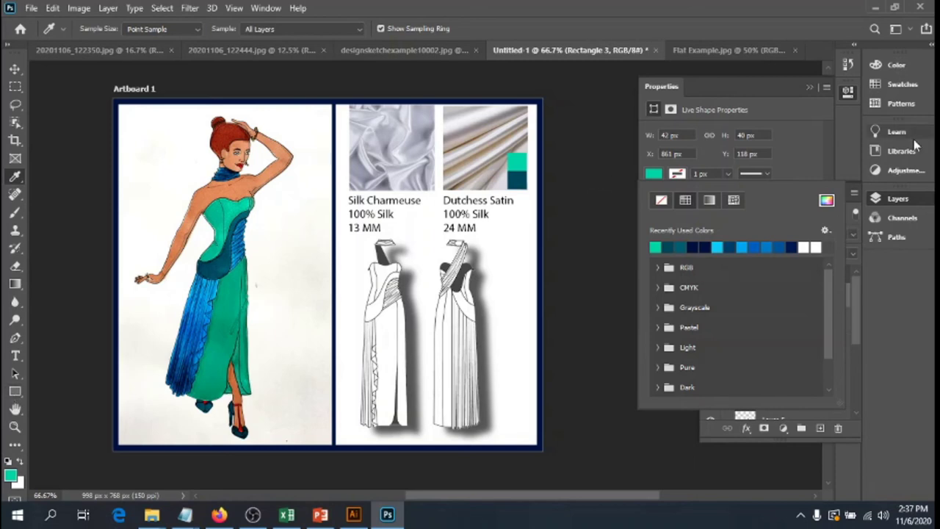
# - Look through the swatches, colour display options, foreground colour picker and pattern presets for a gradient option
pyautogui.click(898, 87)
pyautogui.click(898, 86)
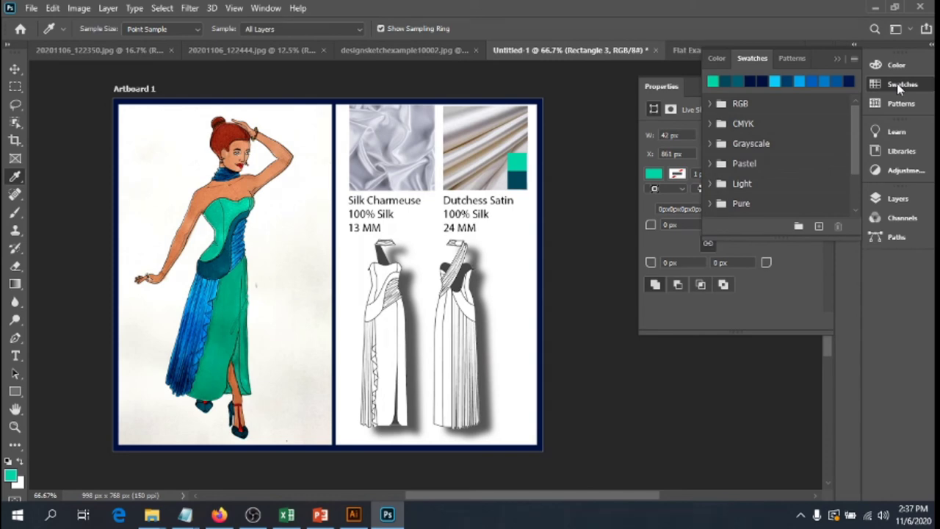
pyautogui.click(894, 67)
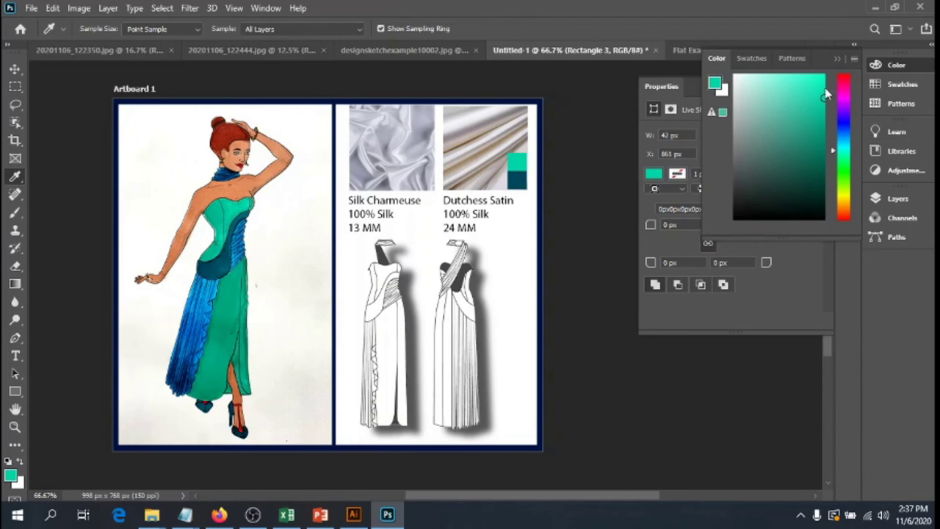
pyautogui.click(714, 83)
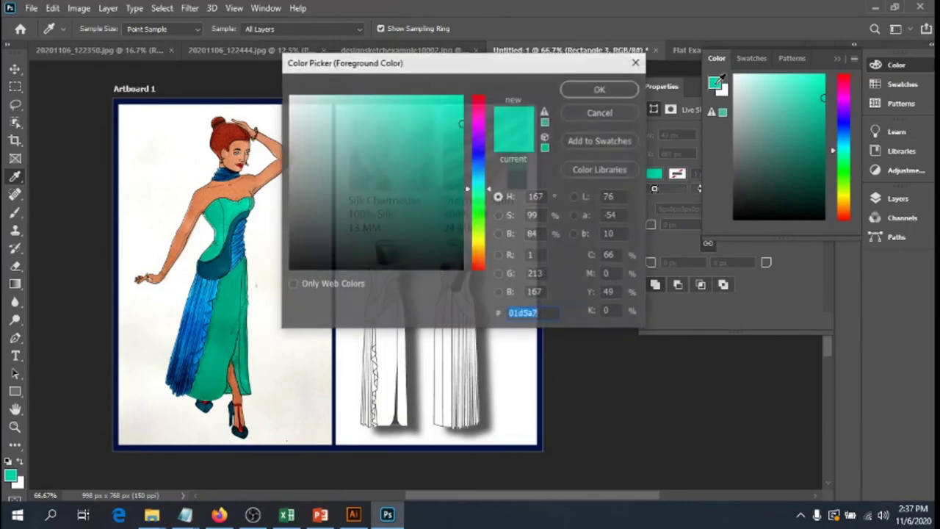
pyautogui.click(636, 62)
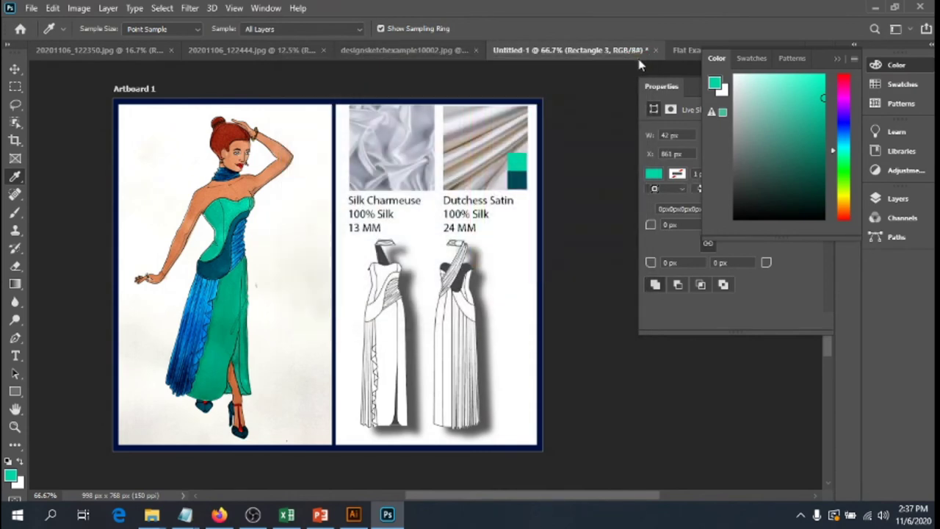
pyautogui.click(853, 61)
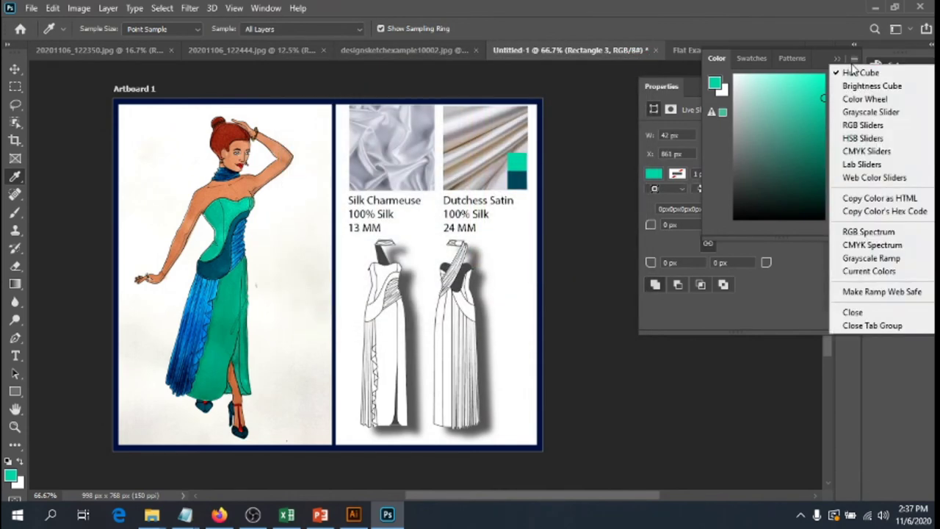
pyautogui.click(818, 66)
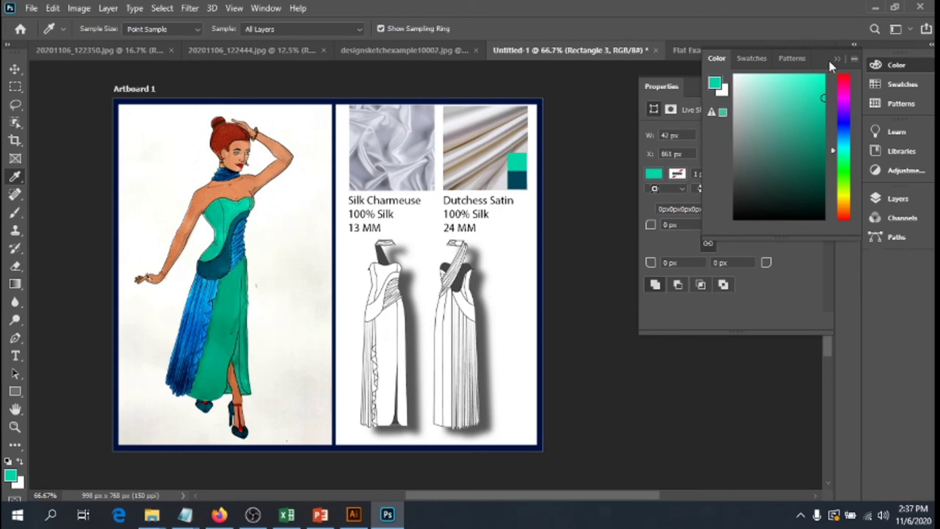
pyautogui.click(836, 58)
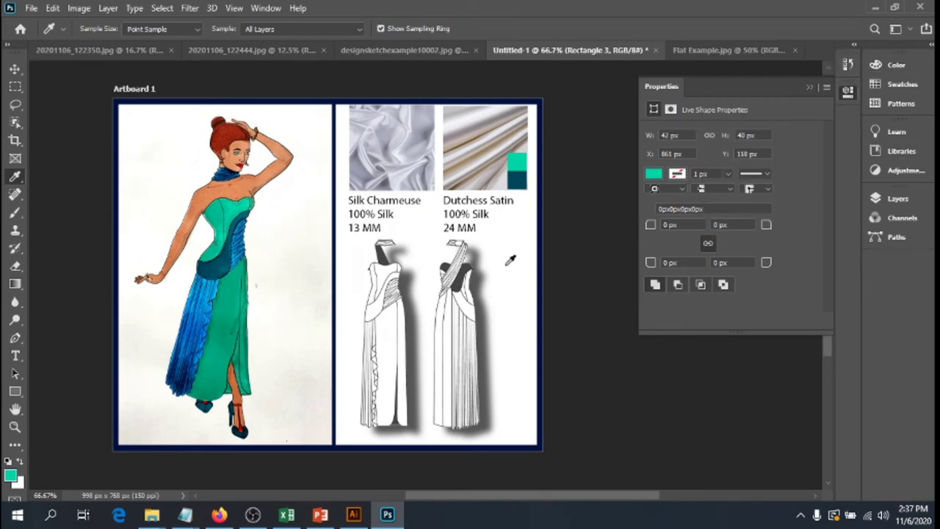
pyautogui.click(11, 474)
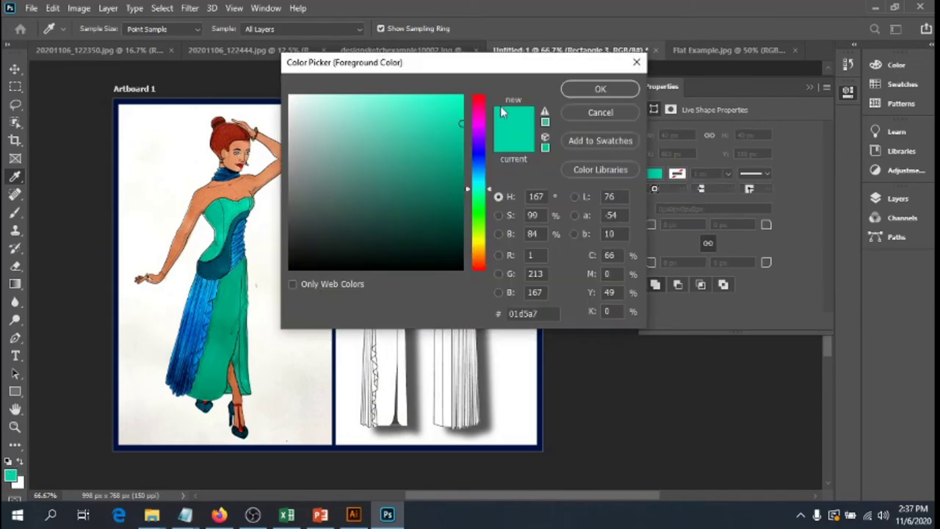
pyautogui.click(600, 113)
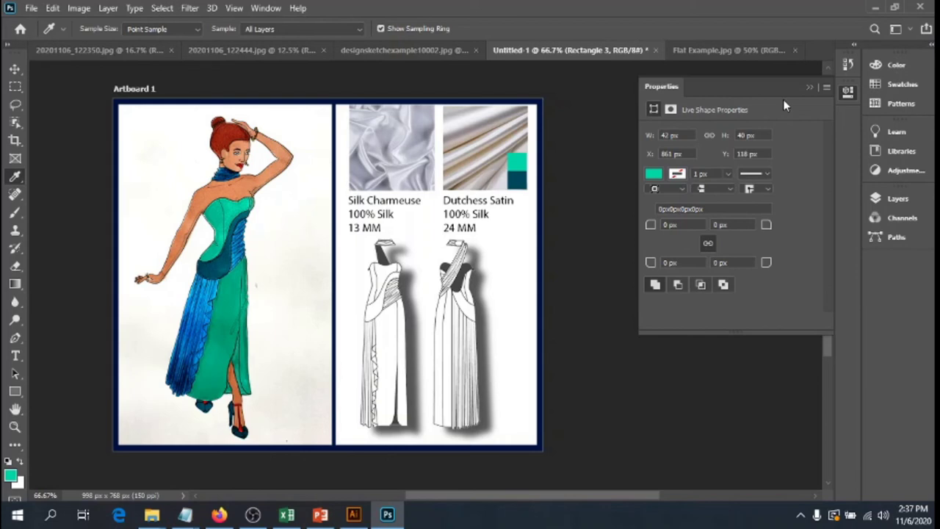
pyautogui.click(916, 105)
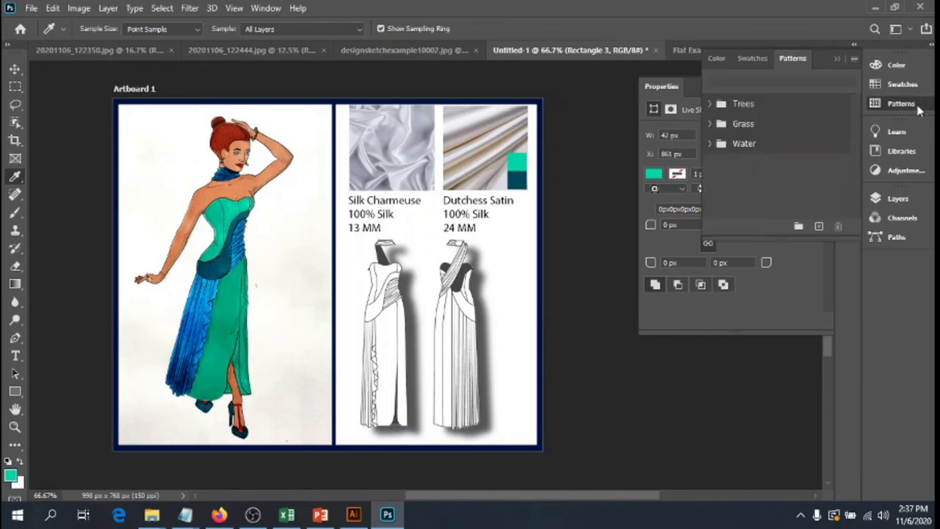
pyautogui.click(838, 62)
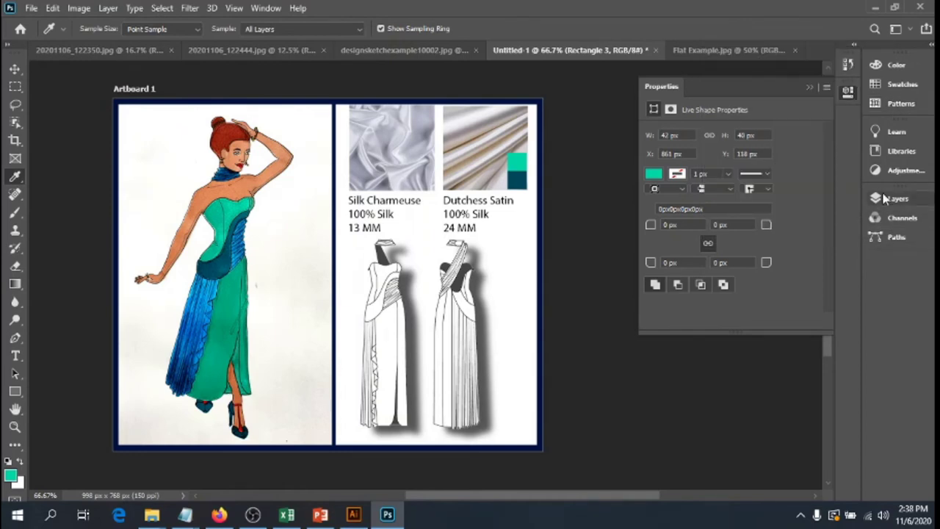
pyautogui.click(808, 88)
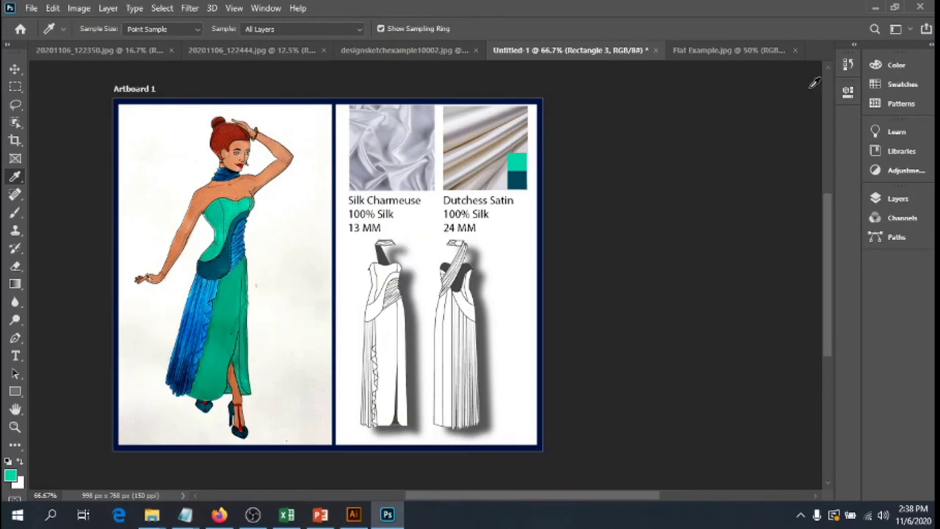
# - Show the gradient presets and move them clear of the artboard
pyautogui.click(264, 8)
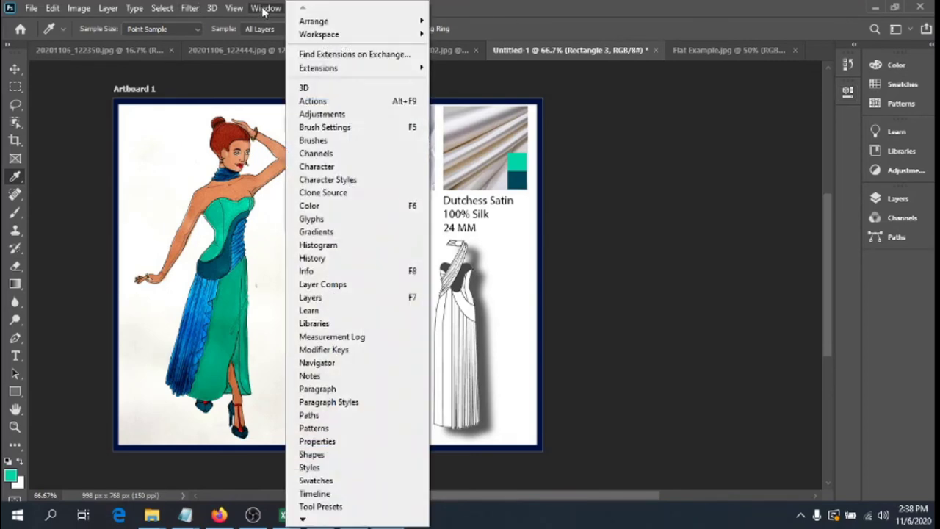
pyautogui.click(326, 229)
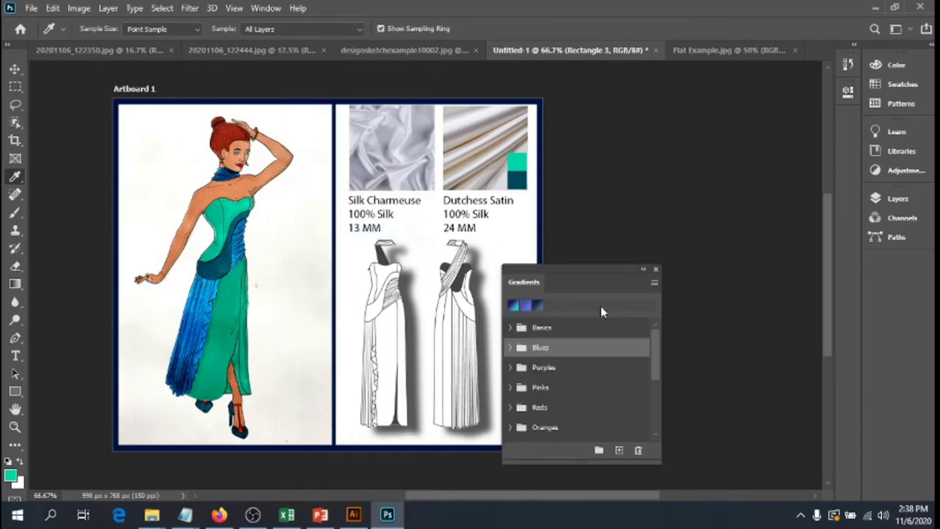
pyautogui.moveTo(578, 272); pyautogui.dragTo(711, 124)
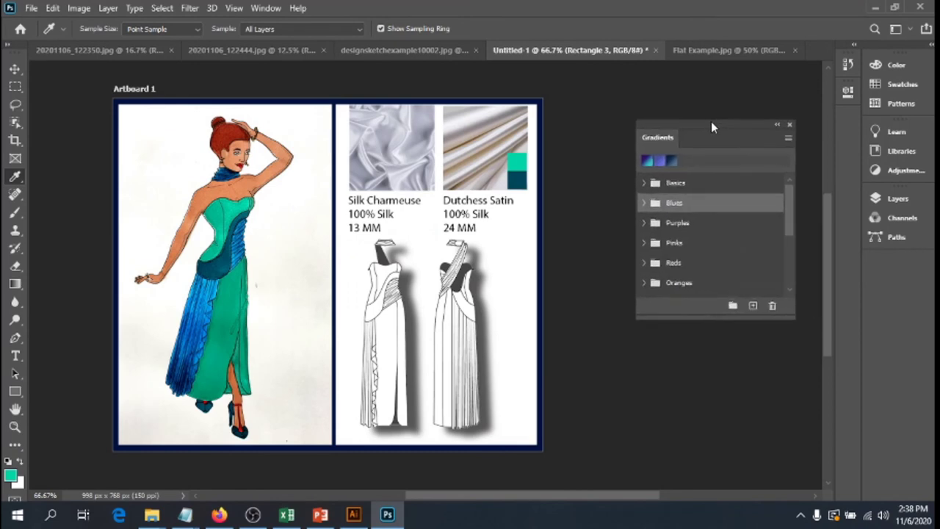
# - Begin a new gradient preset and set its starting stop to a dark navy sampled from the artboard
pyautogui.click(788, 137)
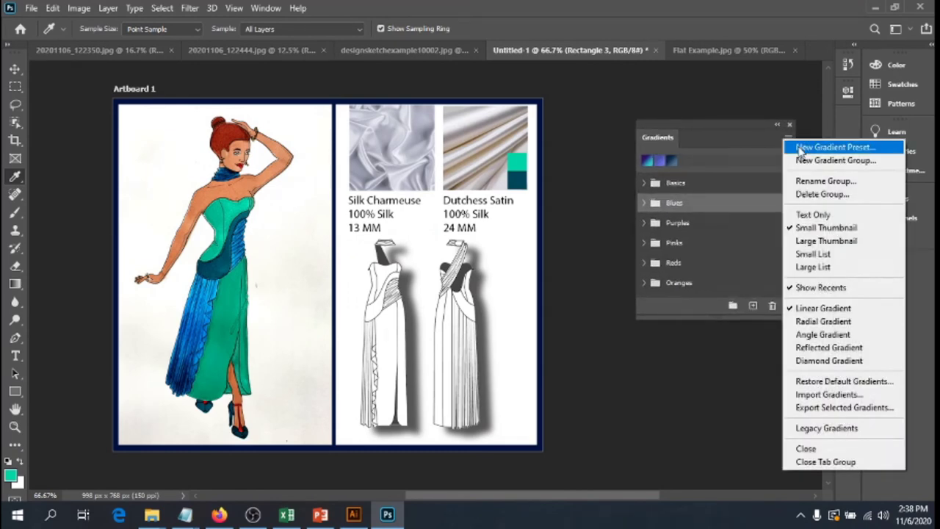
pyautogui.click(800, 150)
pyautogui.moveTo(643, 120); pyautogui.dragTo(740, 84)
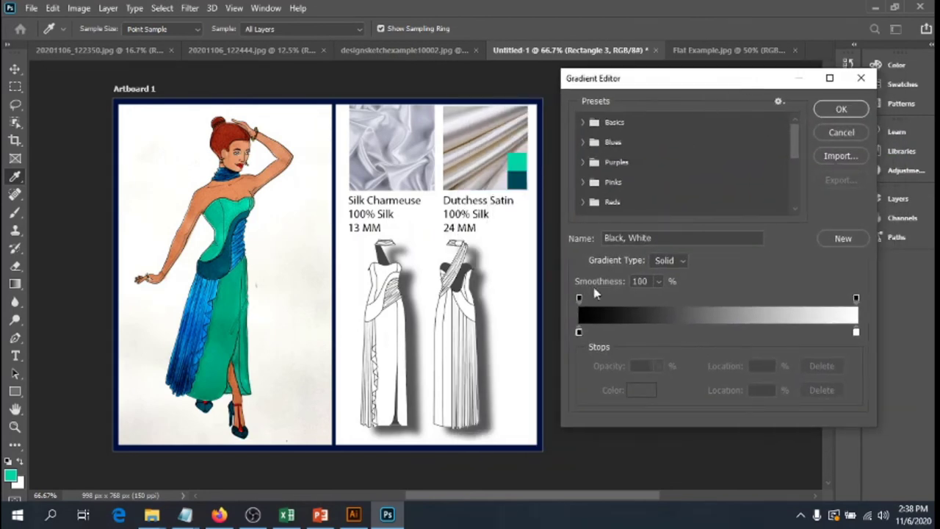
pyautogui.click(578, 332)
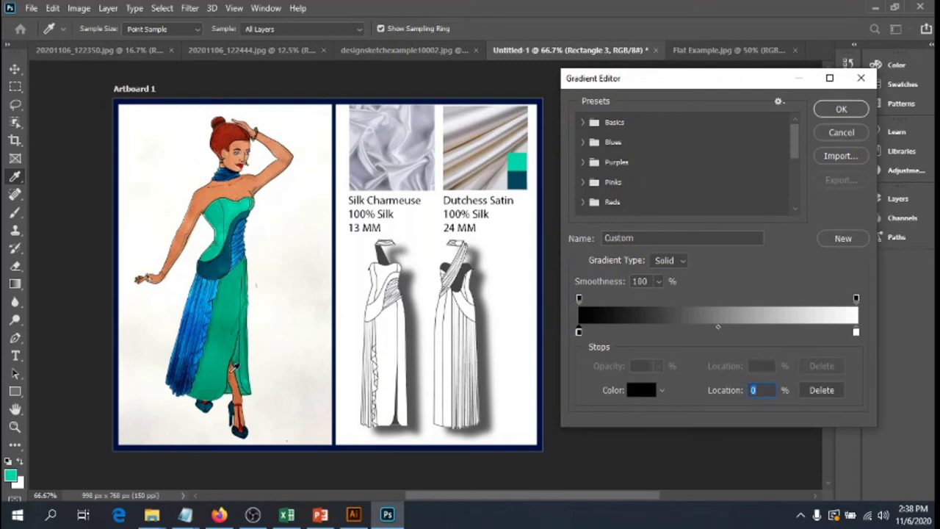
pyautogui.click(186, 383)
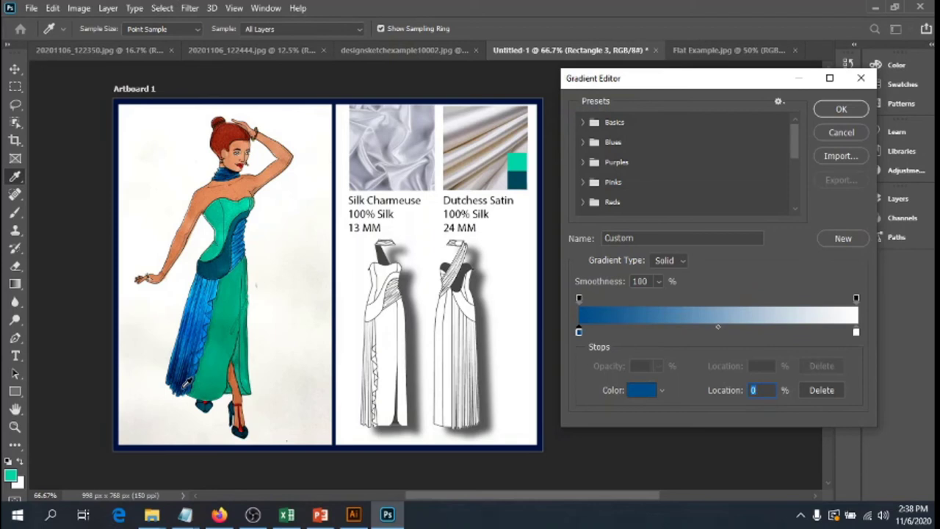
pyautogui.click(186, 383)
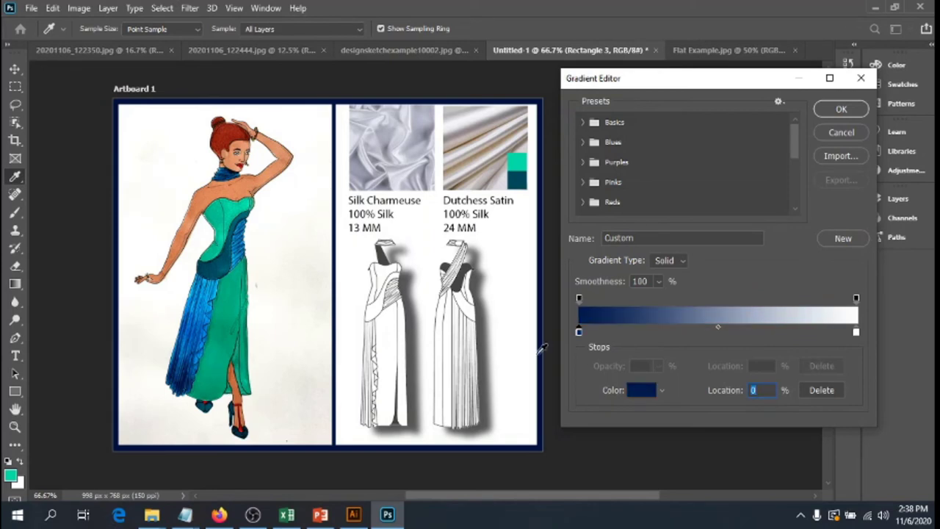
# - Set the gradient's end stop to a bright blue sampled from the gown, name the preset 123 and save it
pyautogui.click(856, 332)
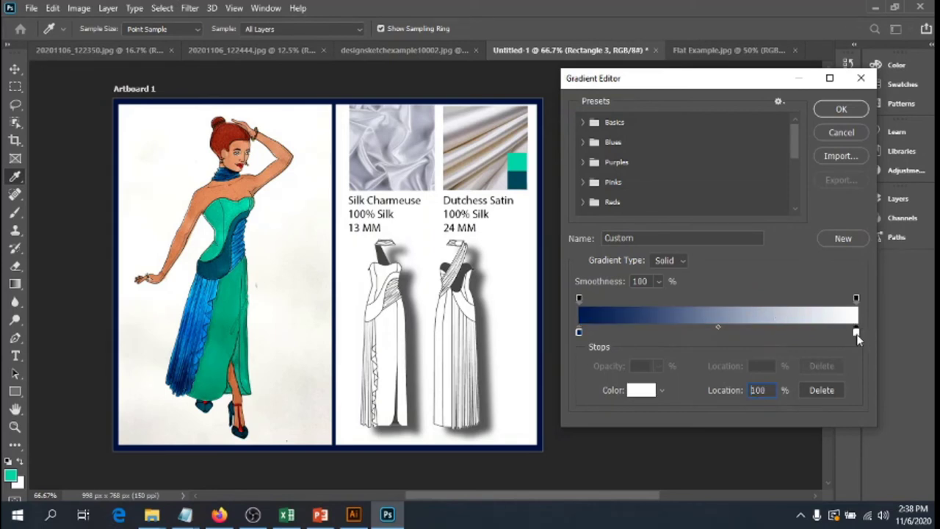
pyautogui.click(222, 278)
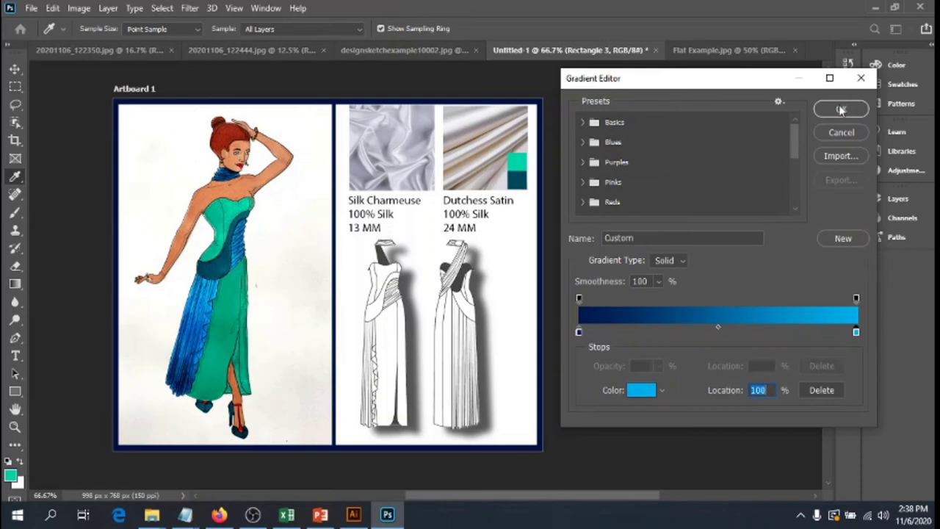
pyautogui.moveTo(633, 238); pyautogui.dragTo(574, 236)
pyautogui.write('123')
pyautogui.click(839, 110)
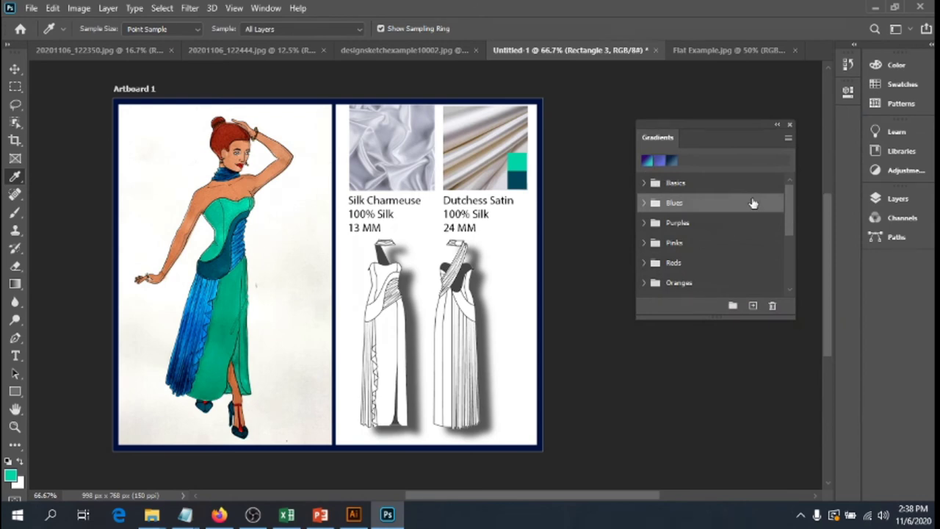
# - Draw a rectangular colour chip about 47 by 72 px in the lower-right corner of the Silk Charmeuse swatch
pyautogui.click(15, 390)
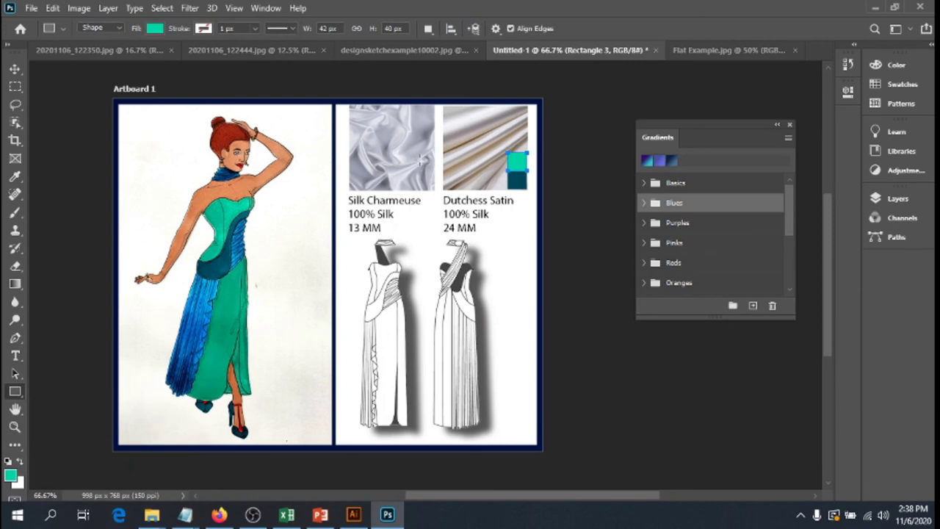
pyautogui.moveTo(413, 155); pyautogui.dragTo(434, 188)
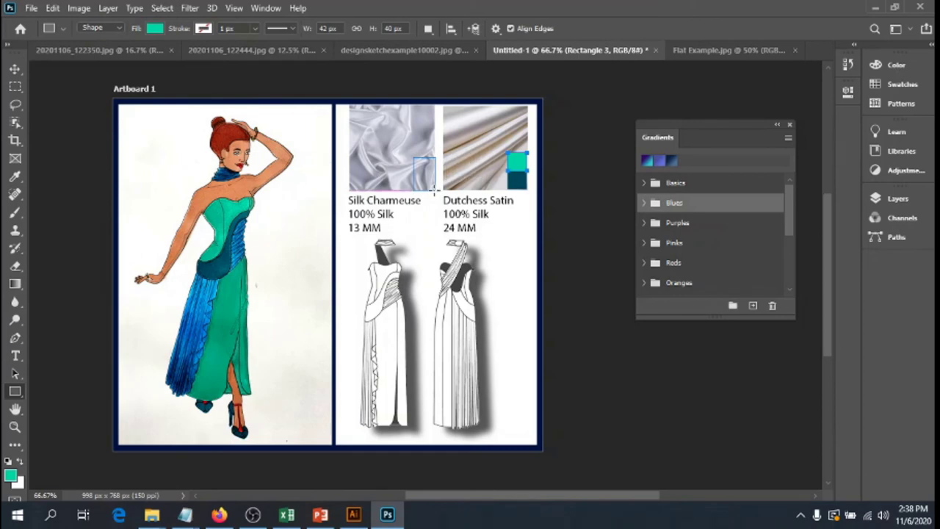
# - Look through the foreground colour picker, swatches, patterns, colour and shape property options for a way to apply a gradient
pyautogui.click(11, 473)
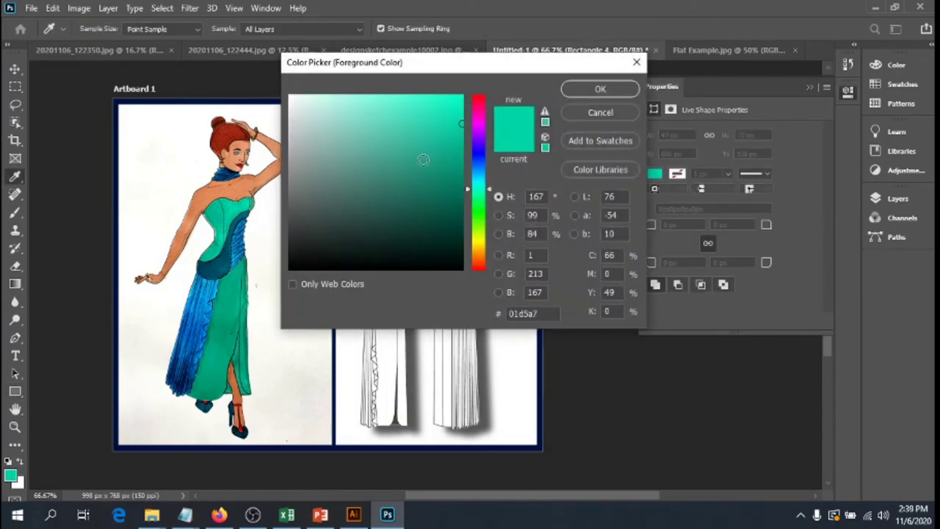
pyautogui.moveTo(515, 67); pyautogui.dragTo(766, 174)
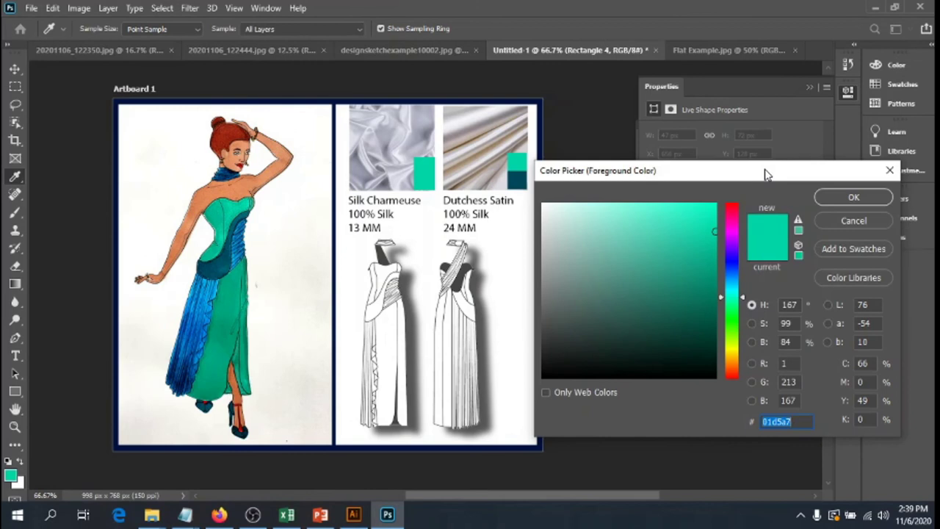
pyautogui.click(837, 199)
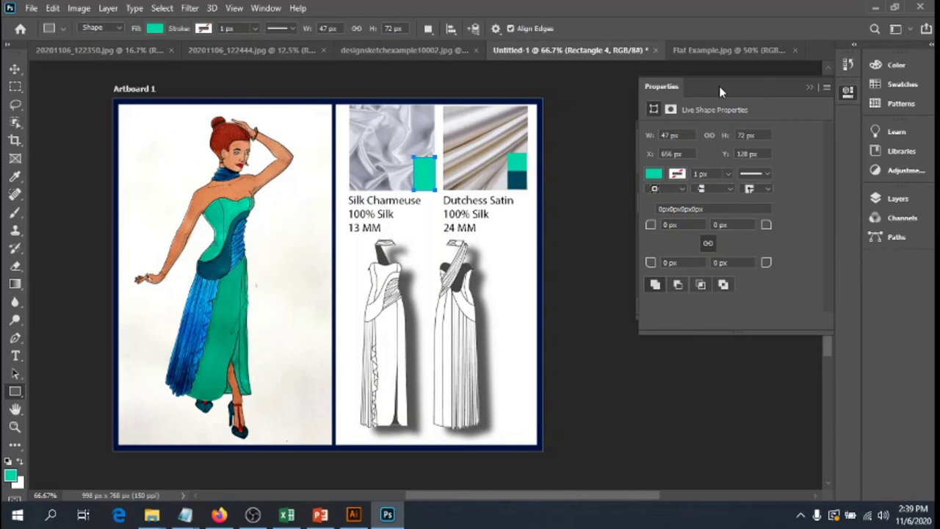
pyautogui.click(897, 85)
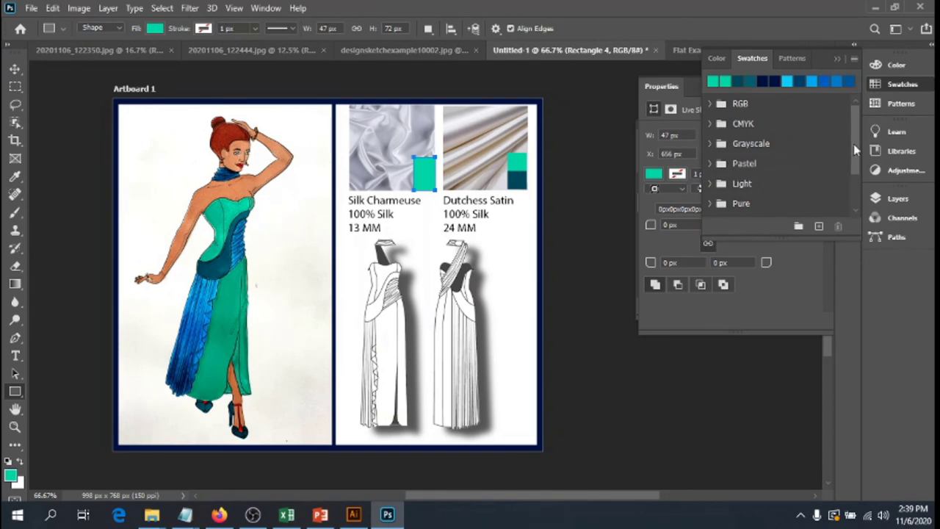
pyautogui.moveTo(856, 149); pyautogui.dragTo(847, 110)
pyautogui.click(853, 59)
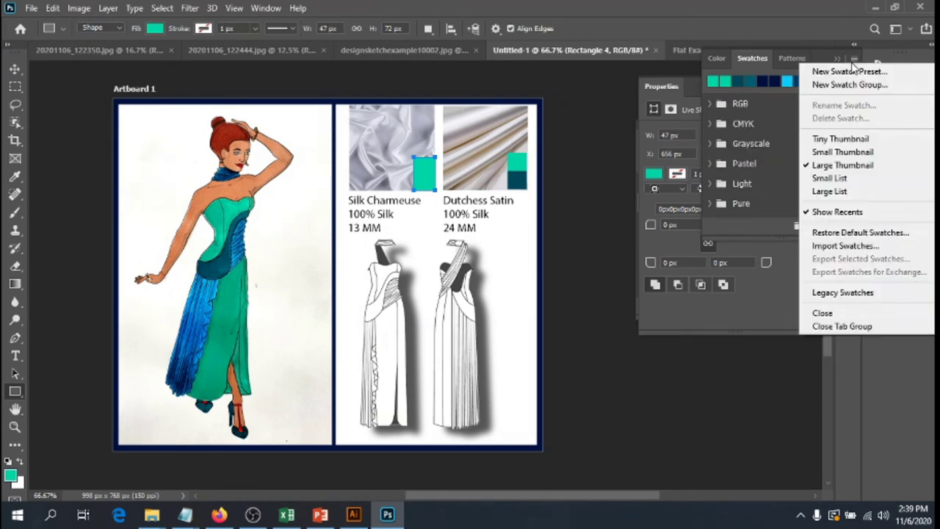
pyautogui.click(800, 58)
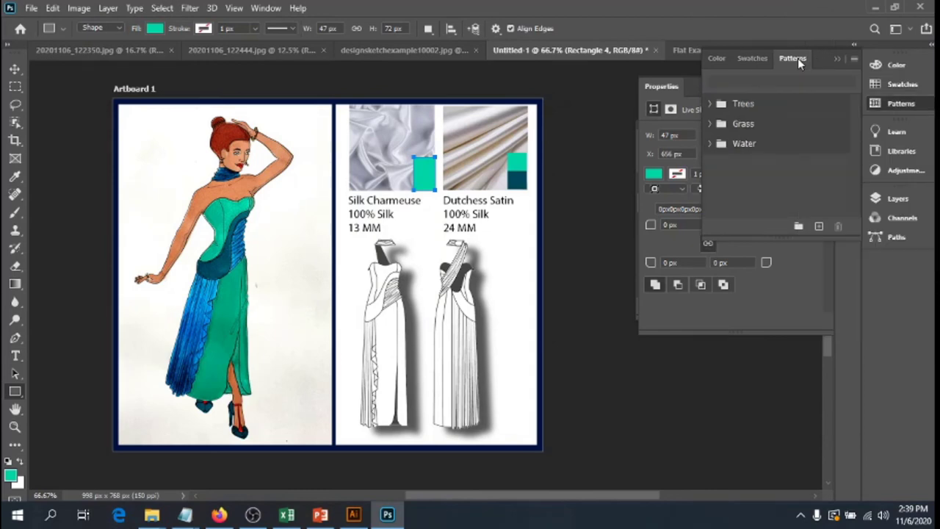
pyautogui.click(716, 59)
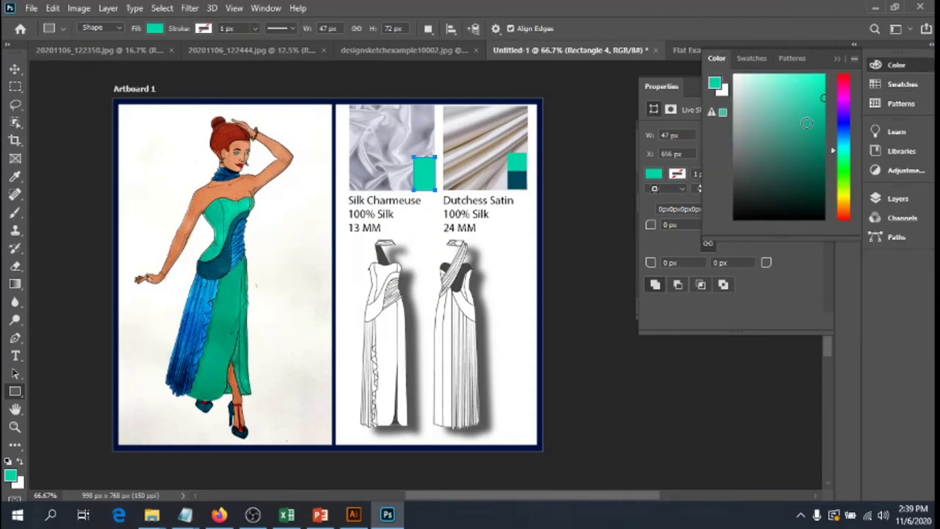
pyautogui.click(835, 57)
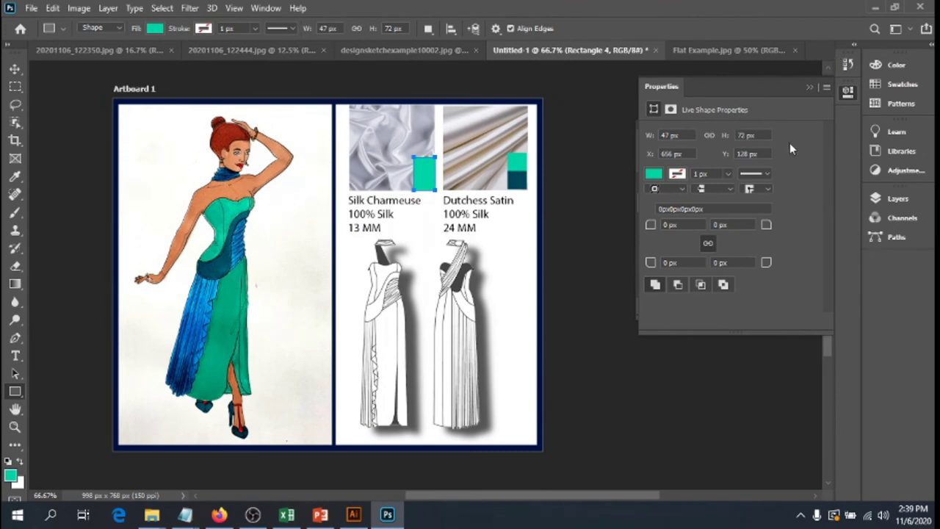
pyautogui.click(826, 87)
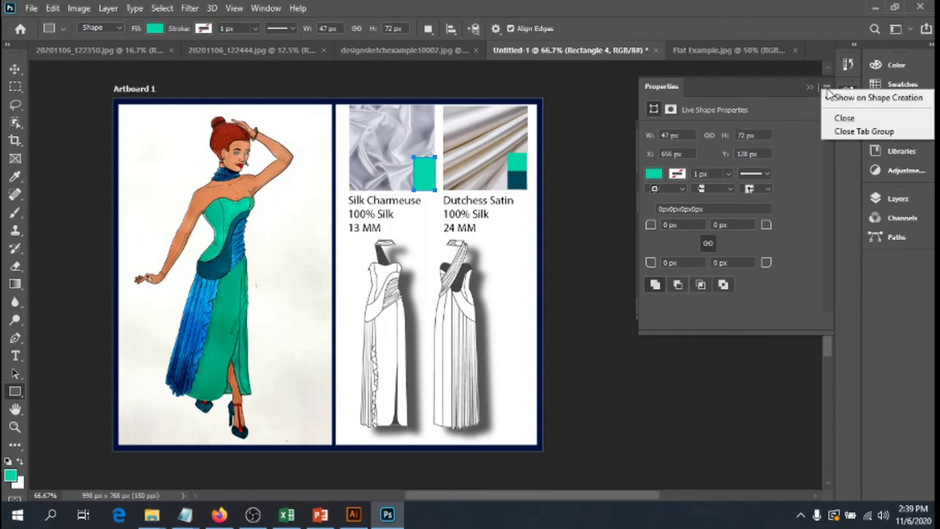
pyautogui.click(778, 95)
pyautogui.click(808, 87)
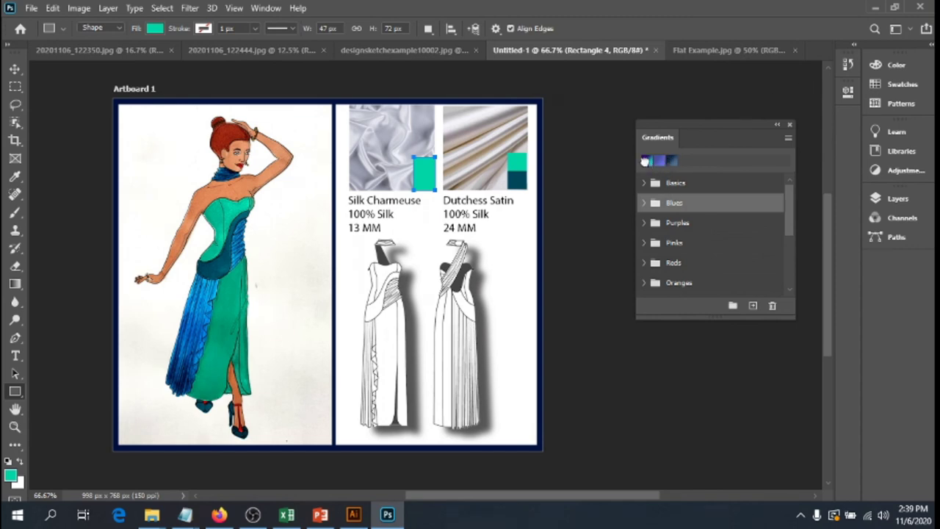
# - Compare recent gradients on the Silk Charmeuse chip, fill it with the teal-to-purple one, close the presets and deselect the chip
pyautogui.click(645, 160)
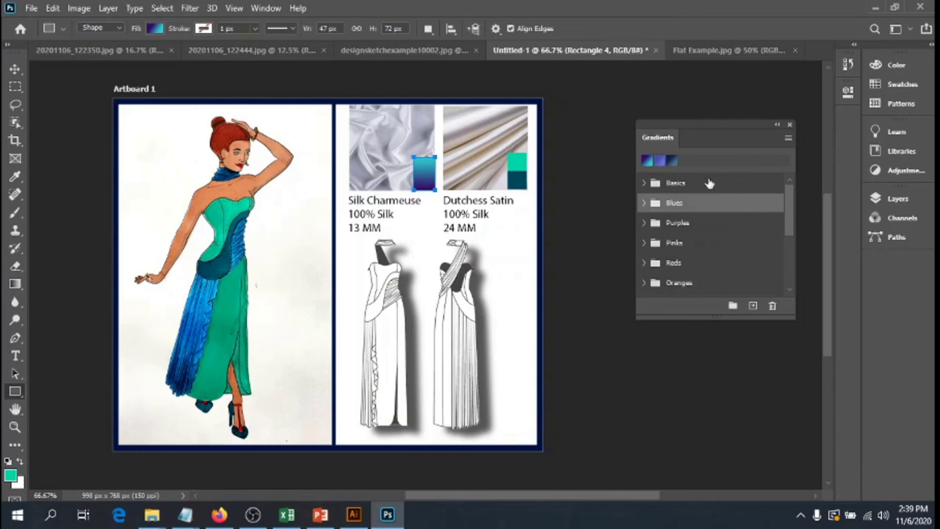
pyautogui.moveTo(789, 213); pyautogui.dragTo(786, 171)
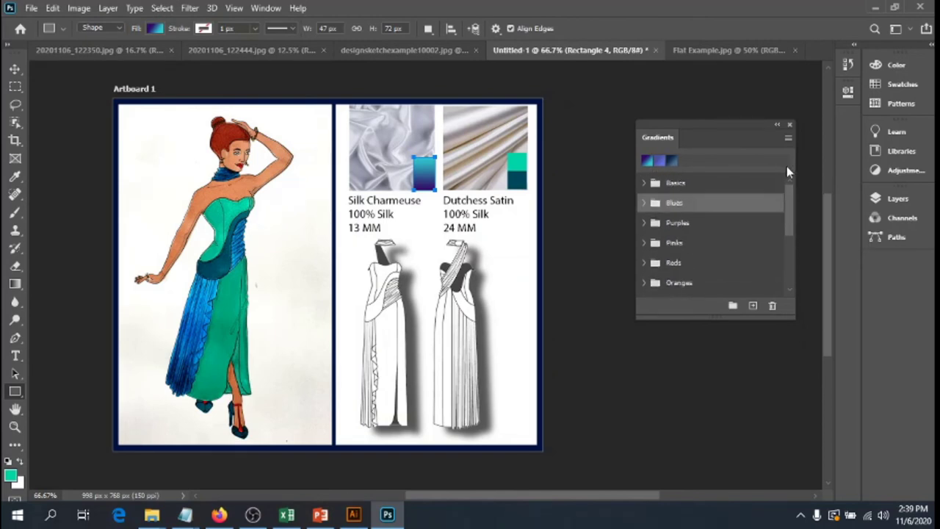
pyautogui.click(673, 161)
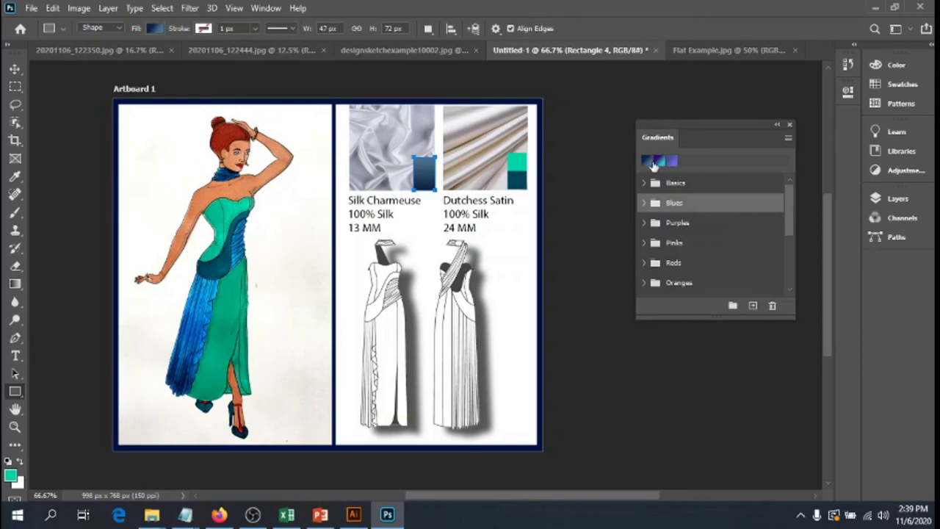
pyautogui.click(659, 162)
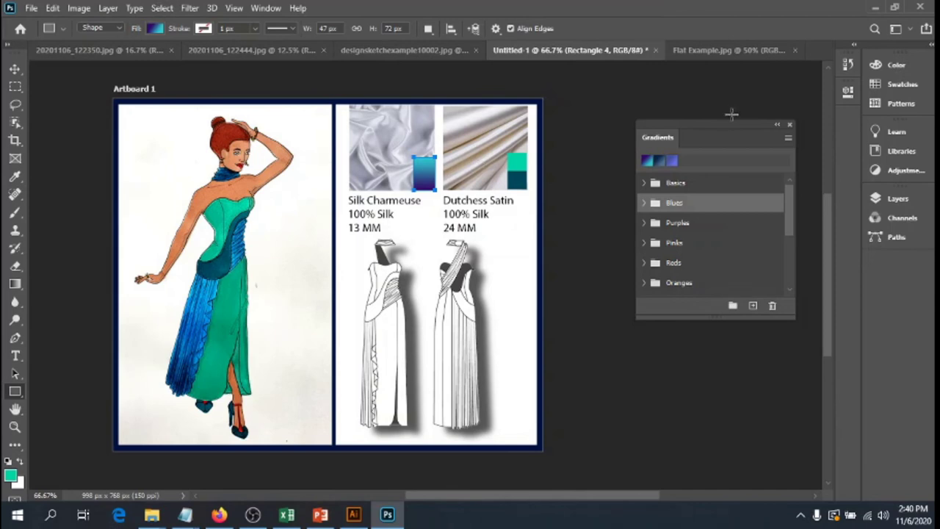
pyautogui.click(789, 124)
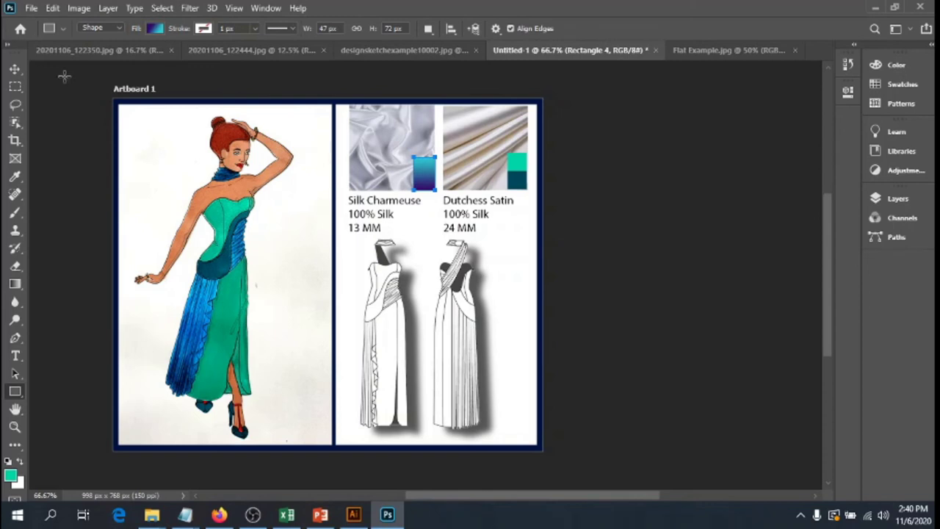
pyautogui.click(15, 69)
pyautogui.click(58, 109)
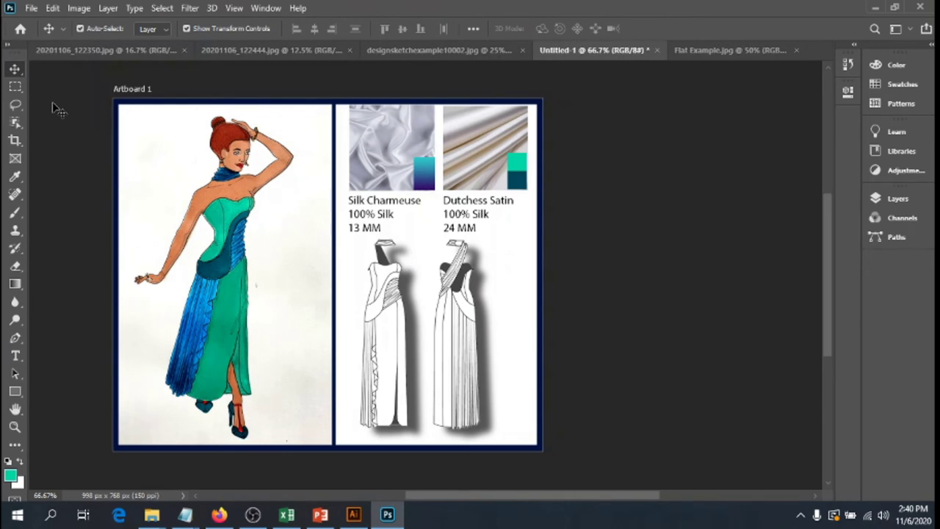
# - Save the board as a JPEG named "finished sketch layout" in Documents, with the quality set to 12 (Maximum)
pyautogui.click(31, 8)
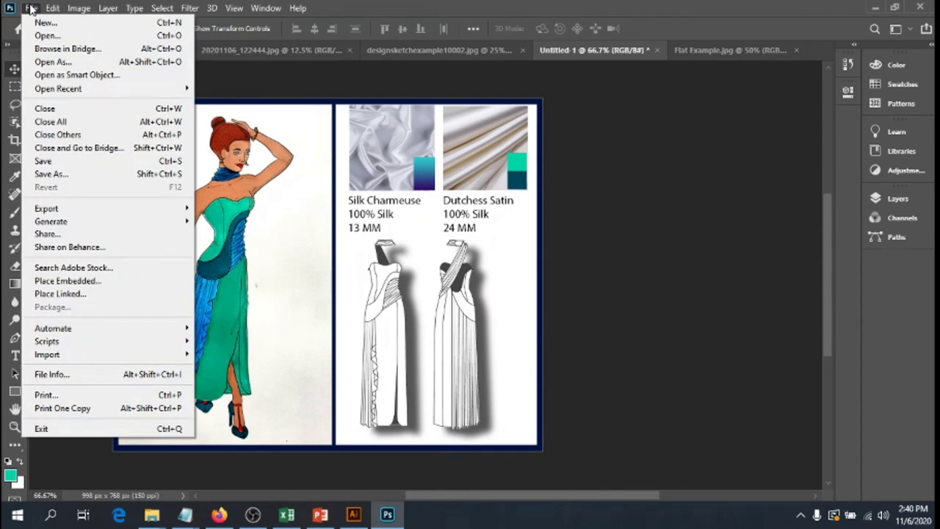
pyautogui.click(48, 174)
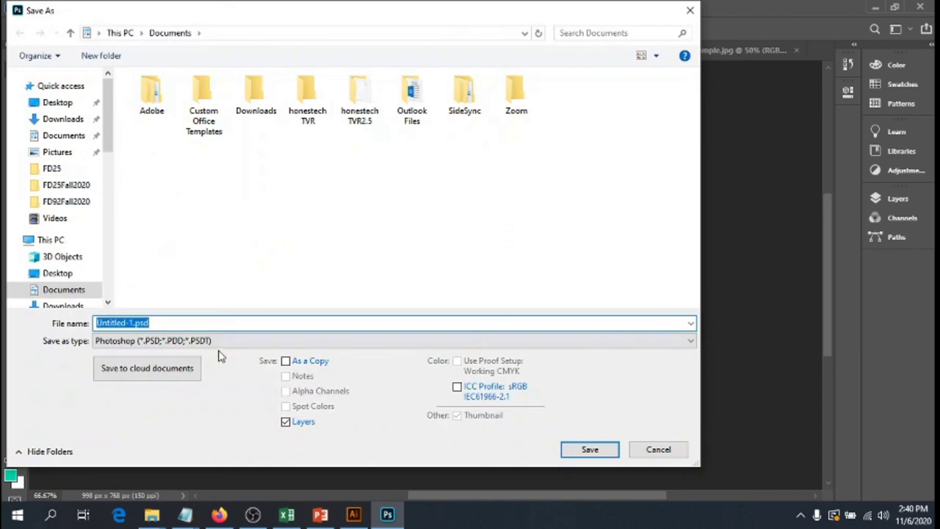
pyautogui.click(227, 342)
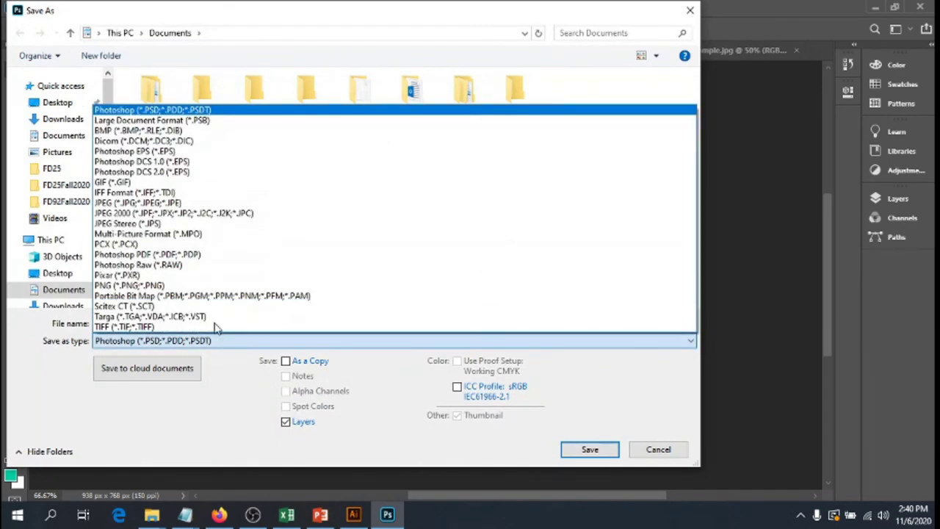
pyautogui.click(157, 202)
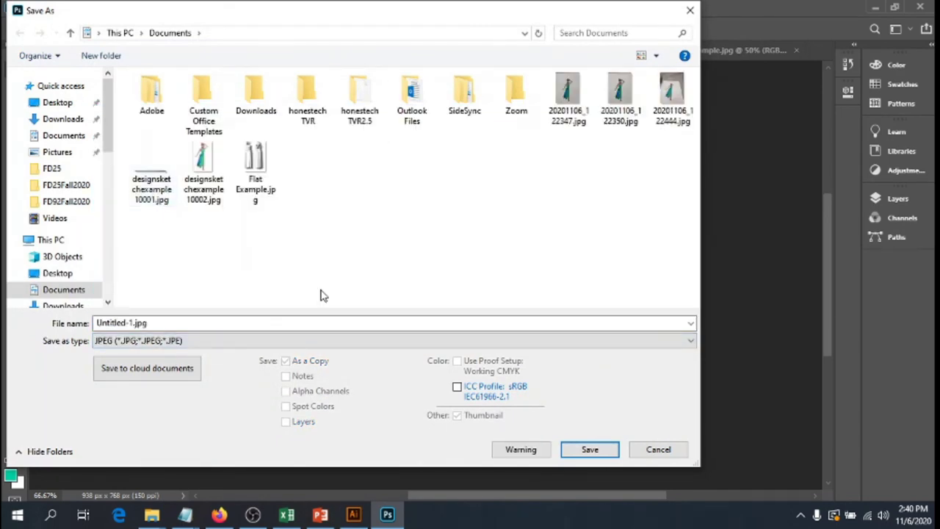
pyautogui.click(184, 323)
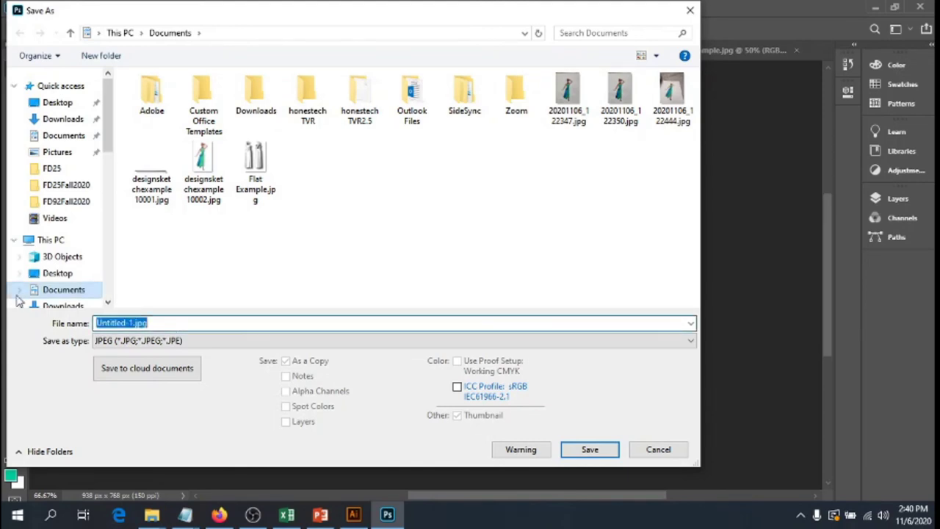
pyautogui.write('finished ')
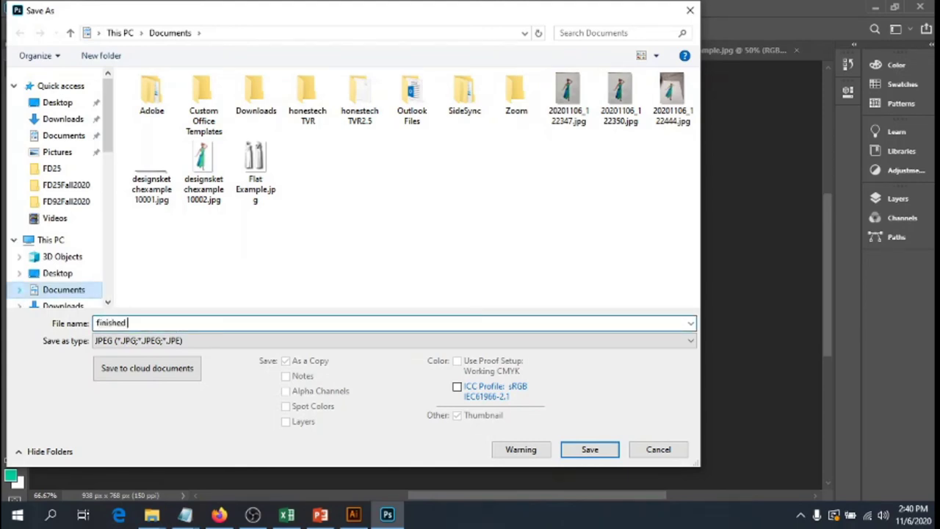
pyautogui.write('sketch layout')
pyautogui.click(573, 450)
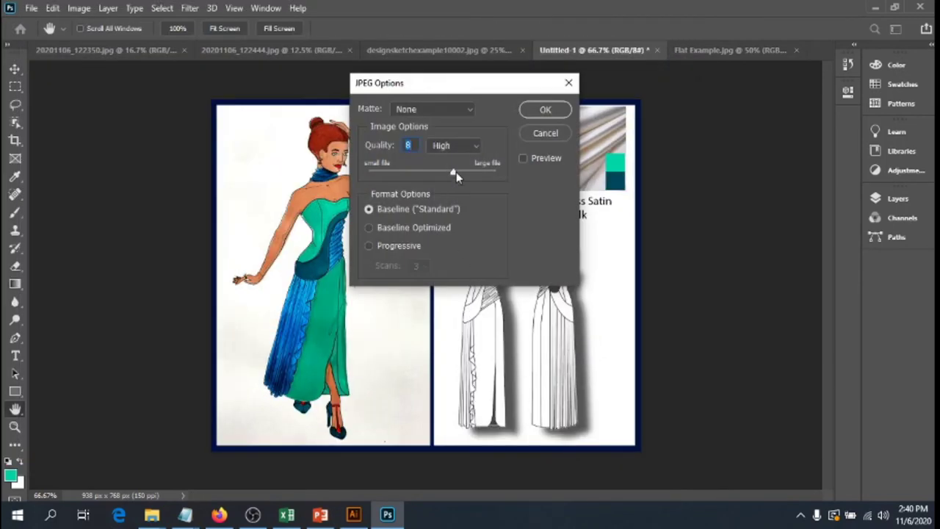
pyautogui.moveTo(452, 171); pyautogui.dragTo(512, 190)
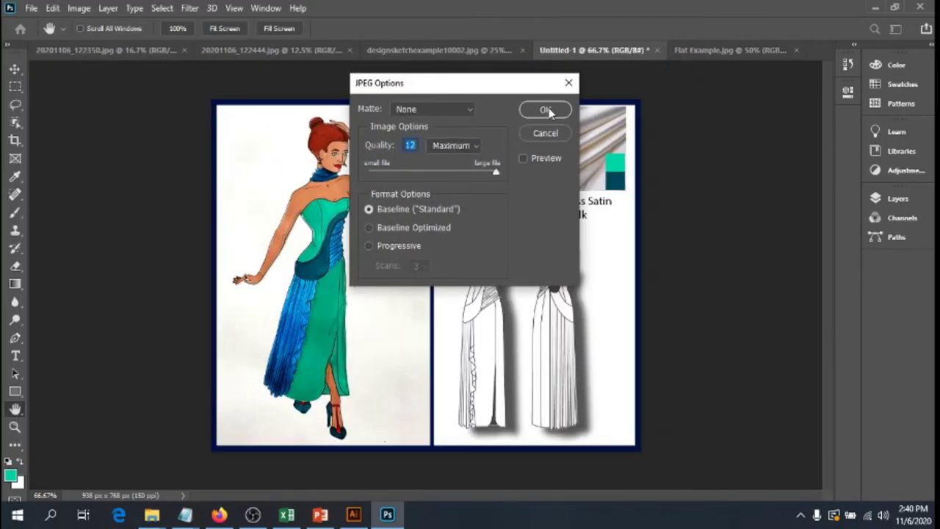
pyautogui.click(548, 110)
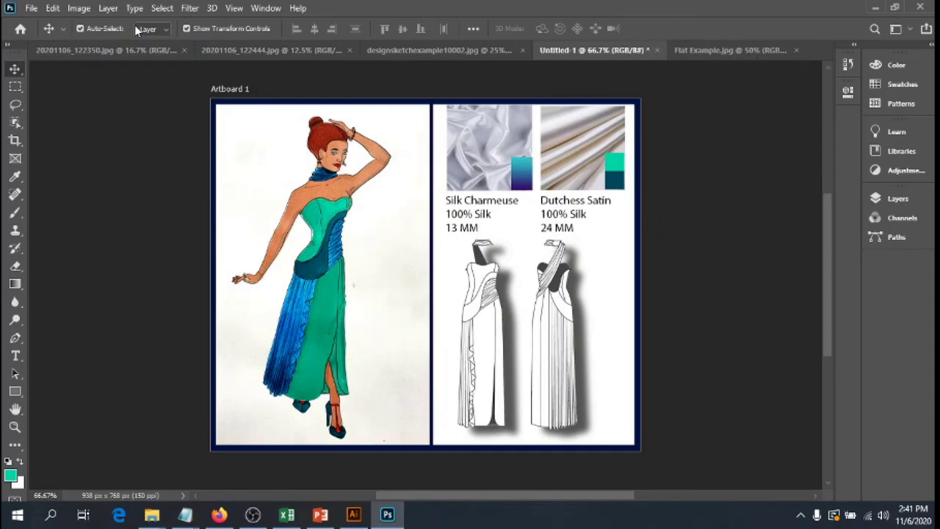
# - Create a new document from the recent Letter preset, 8.5 x 11 in at 300 ppi
pyautogui.click(32, 9)
pyautogui.click(38, 22)
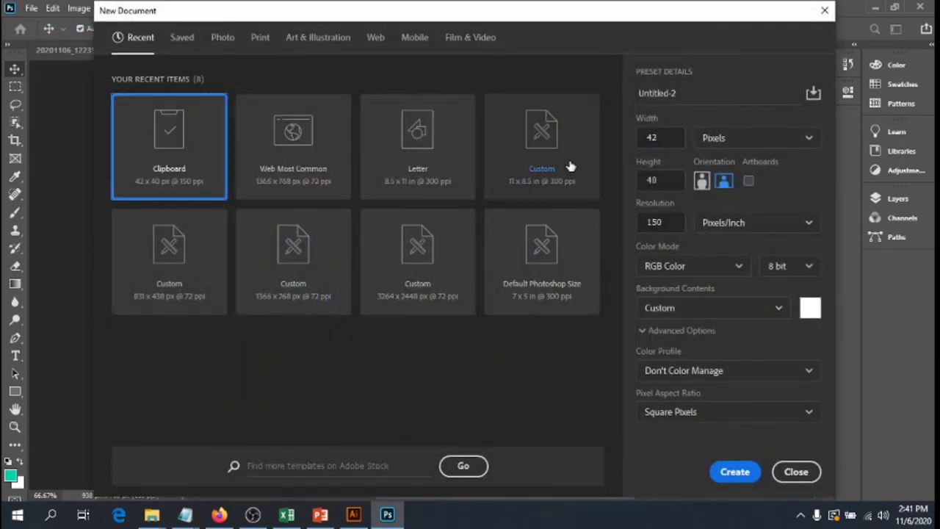
pyautogui.click(419, 173)
pyautogui.click(735, 472)
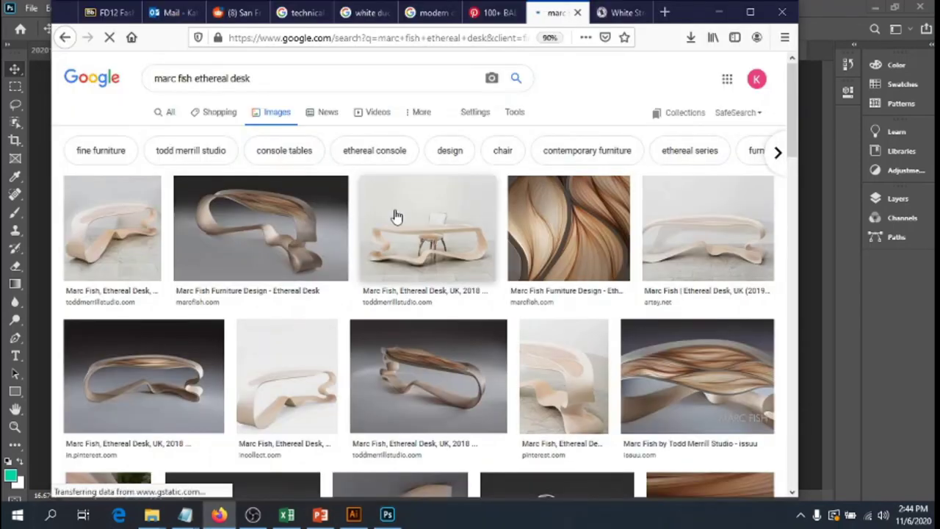
# - Copy the close-up wood-grain image of the Ethereal Desk from the browser's image results and paste it into the blank Photoshop document
pyautogui.scroll(-1, 394, 214)
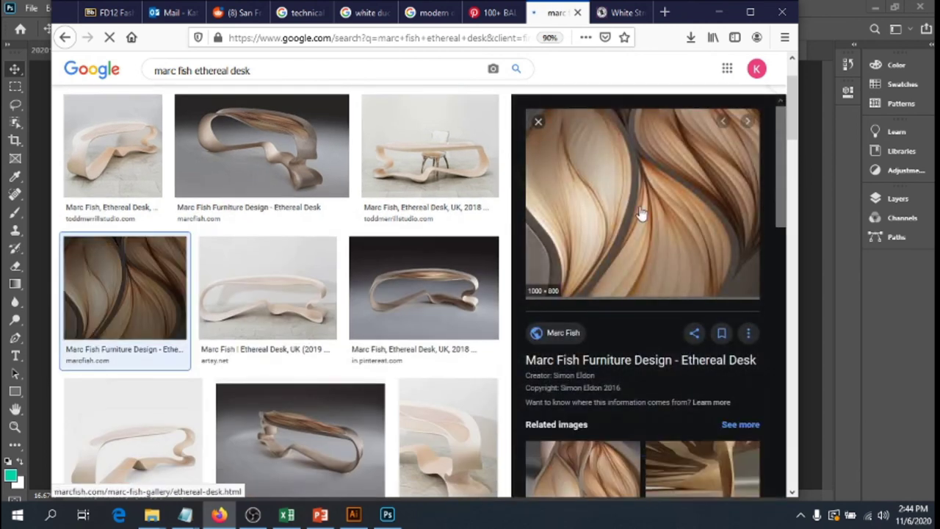
pyautogui.rightClick(640, 213)
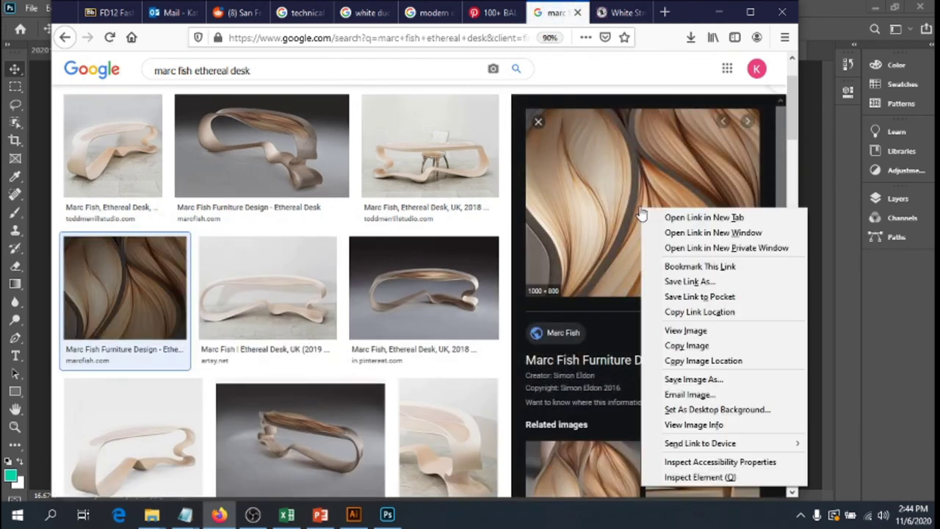
pyautogui.click(682, 345)
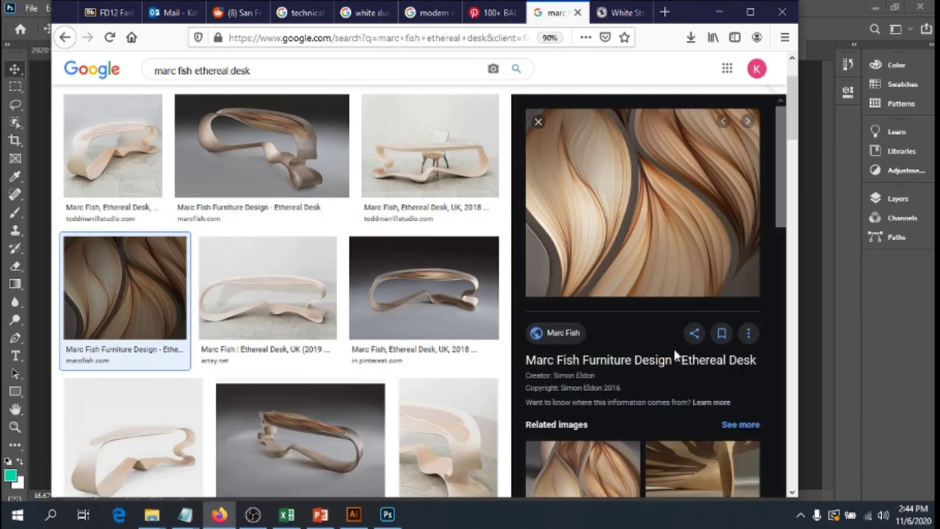
pyautogui.click(389, 516)
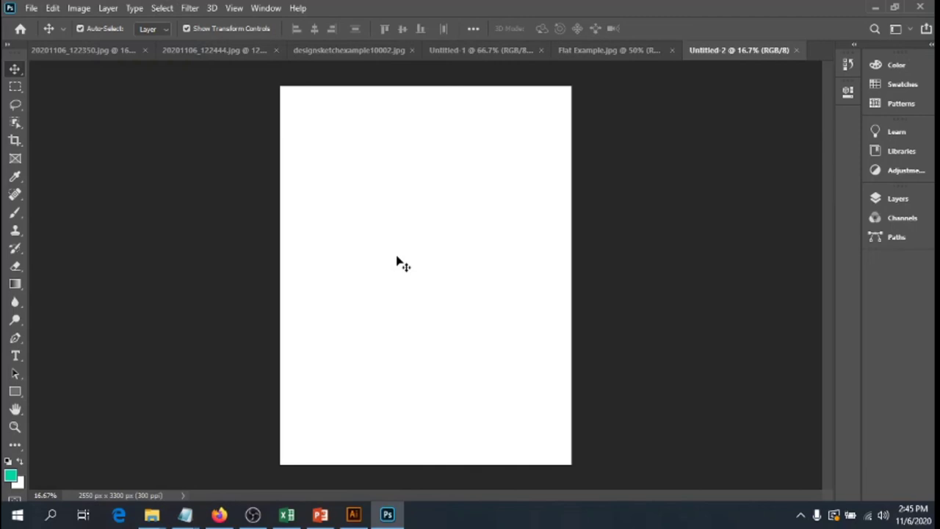
pyautogui.hotkey('ctrl', 'v')
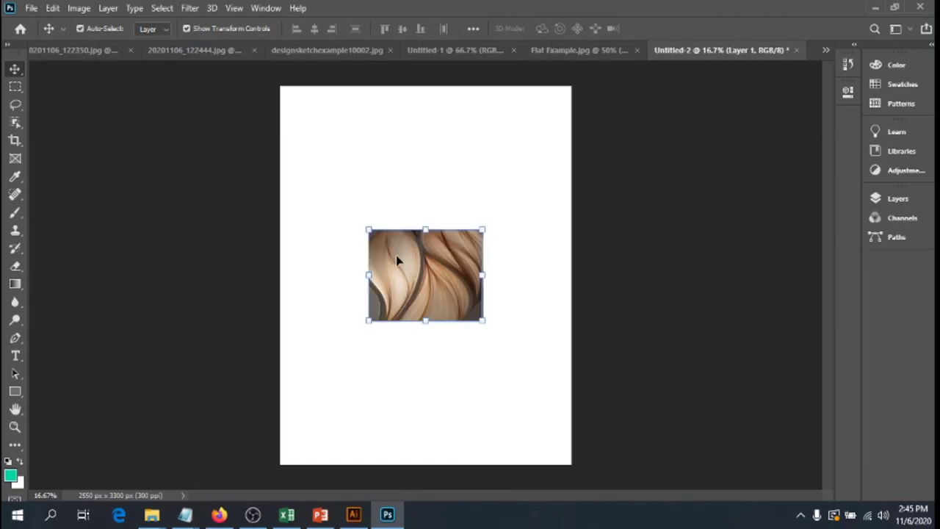
# - Rotate the pasted wood-grain image 90° and scale it to about 330% so that it fills the whole page
pyautogui.moveTo(483, 229); pyautogui.dragTo(543, 125)
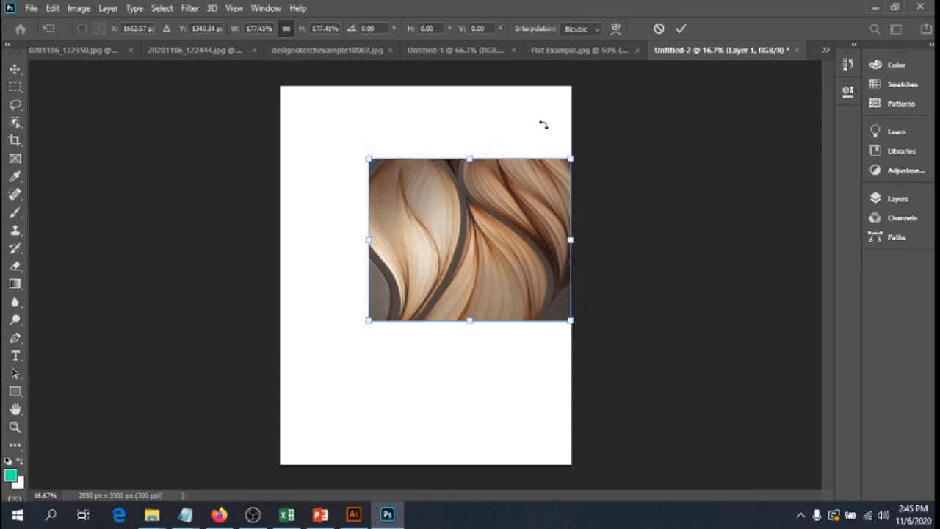
pyautogui.moveTo(369, 320); pyautogui.dragTo(286, 399)
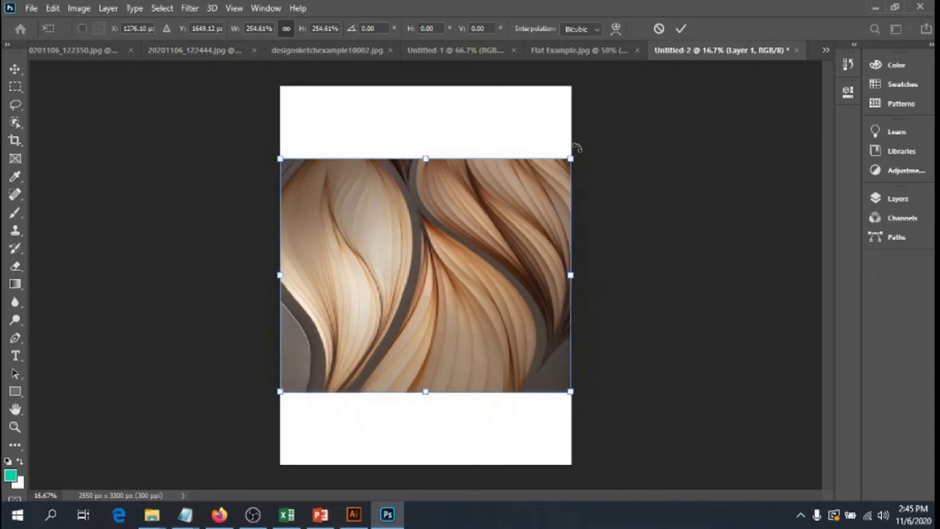
pyautogui.moveTo(575, 148); pyautogui.dragTo(558, 476)
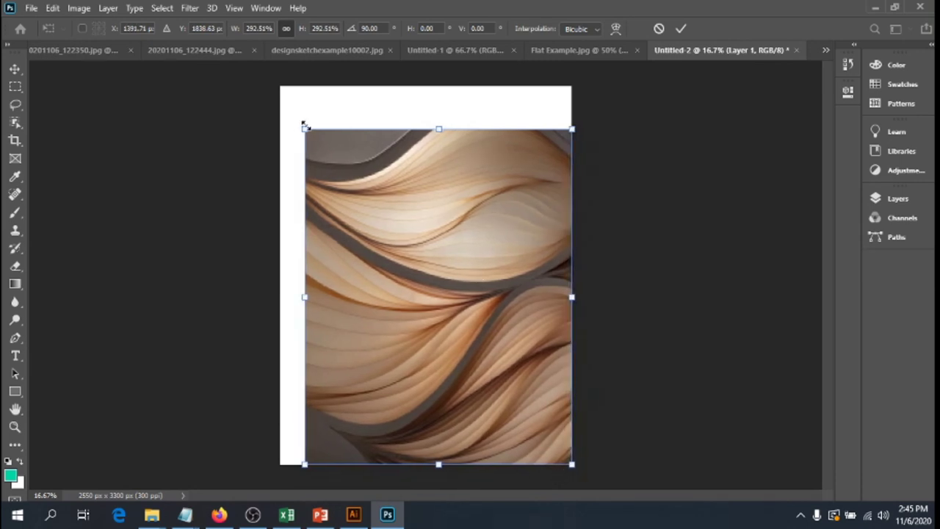
pyautogui.moveTo(303, 127); pyautogui.dragTo(278, 97)
pyautogui.moveTo(426, 97); pyautogui.dragTo(428, 88)
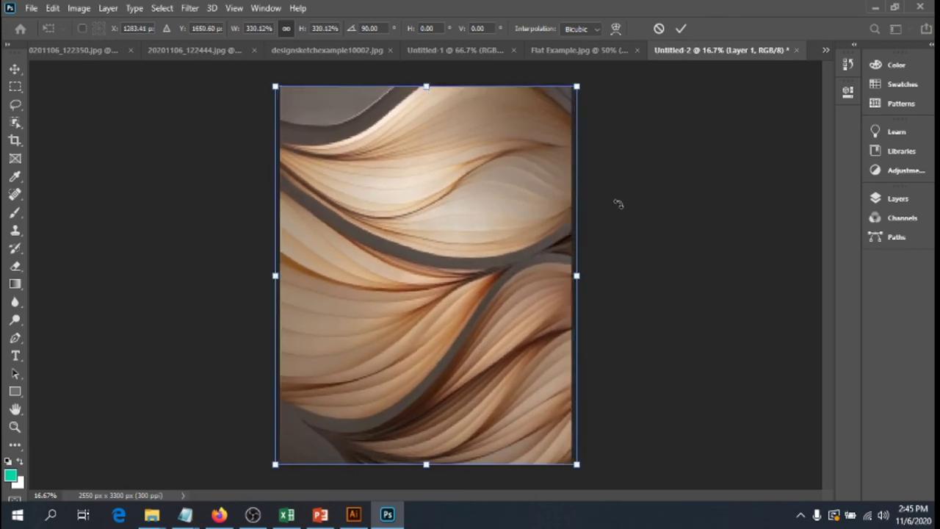
pyautogui.press('Return')
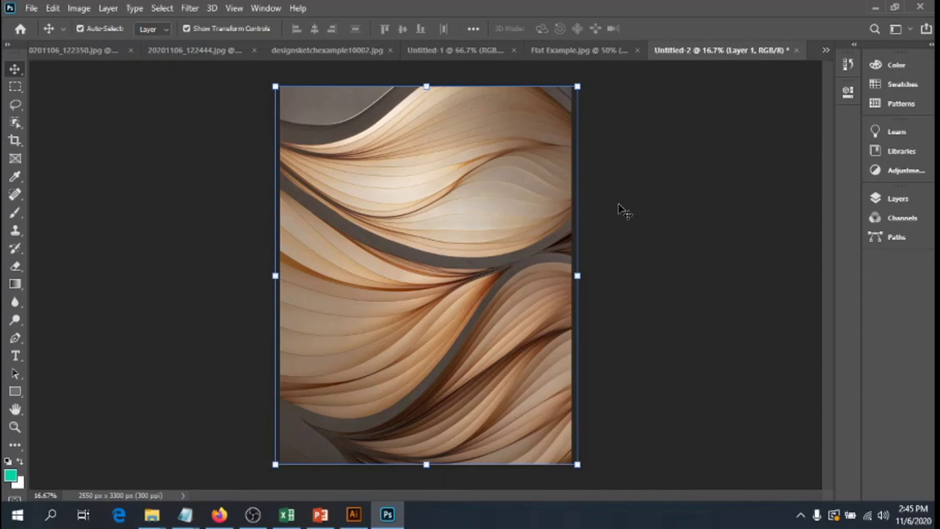
# - Lighten the wood-grain image with a Levels adjustment, setting the midtone input to 2.70 and the white input to 192
pyautogui.click(79, 11)
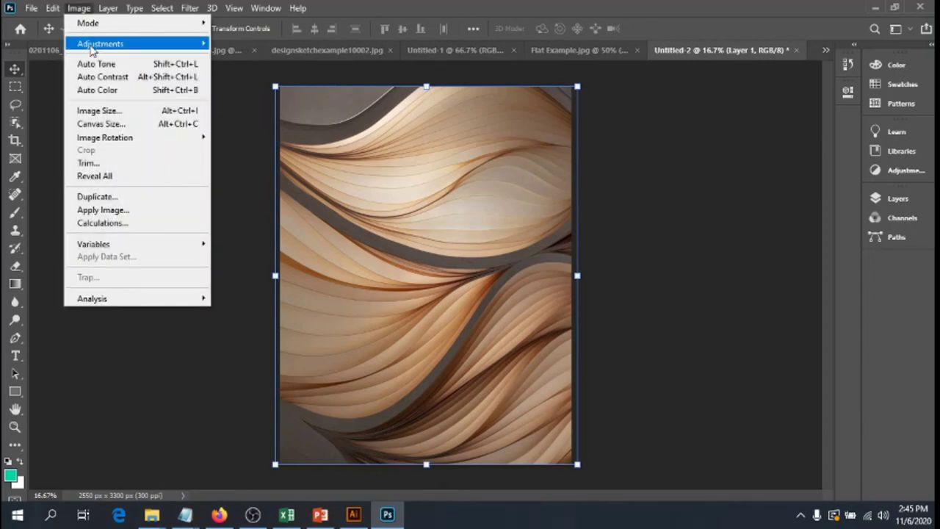
pyautogui.moveTo(92, 47)
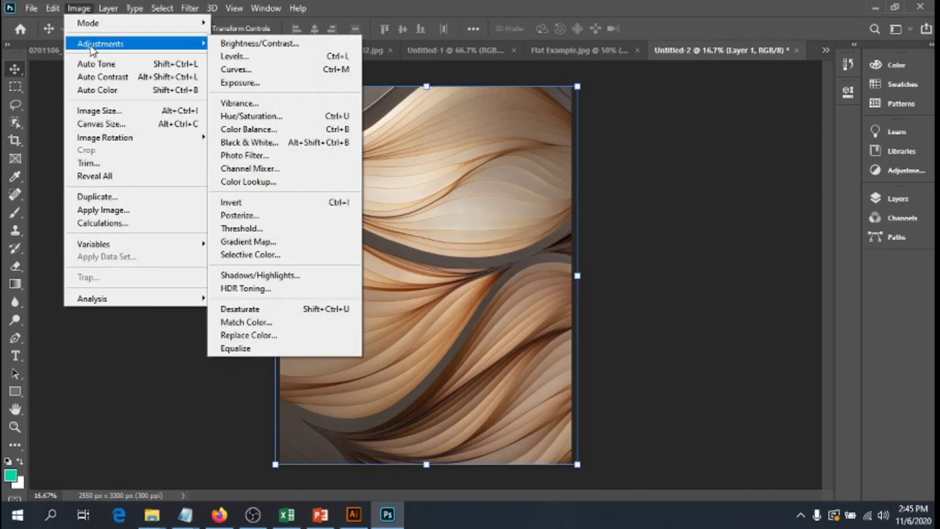
pyautogui.click(230, 59)
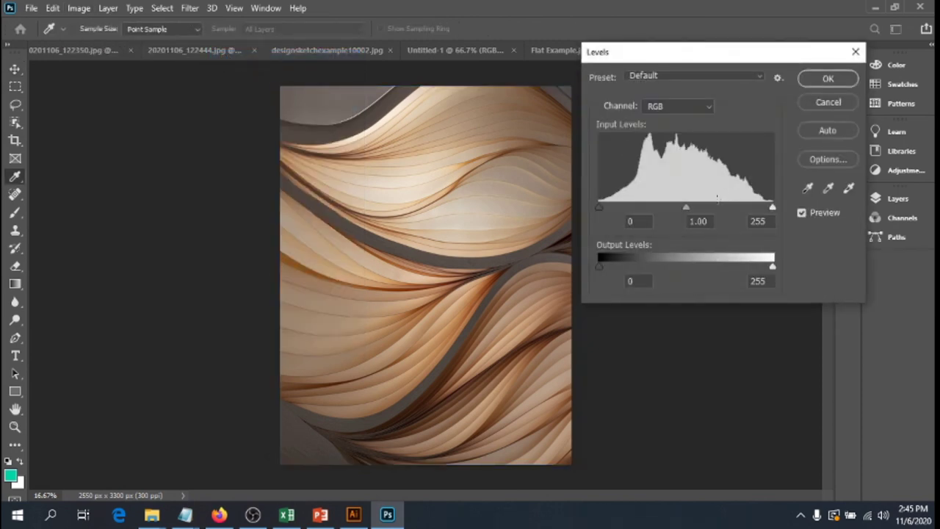
pyautogui.moveTo(688, 208); pyautogui.dragTo(638, 209)
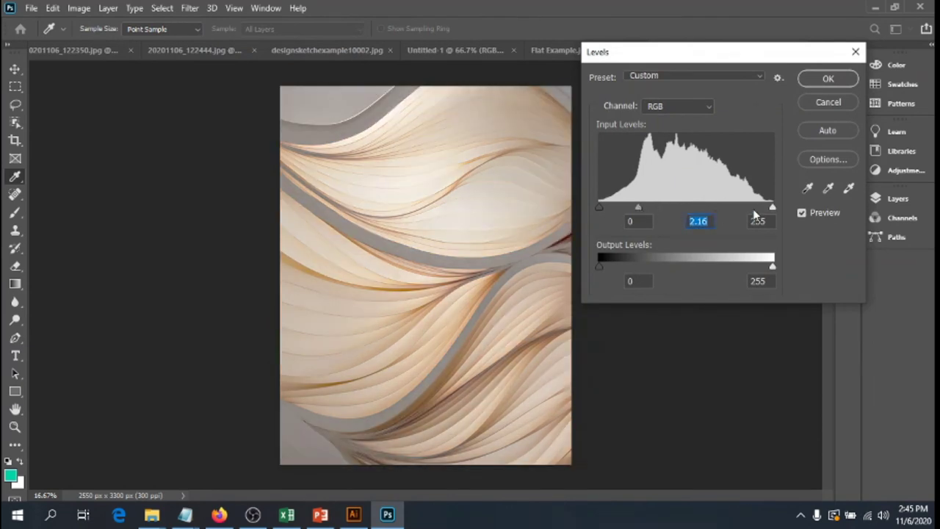
pyautogui.moveTo(770, 207); pyautogui.dragTo(728, 207)
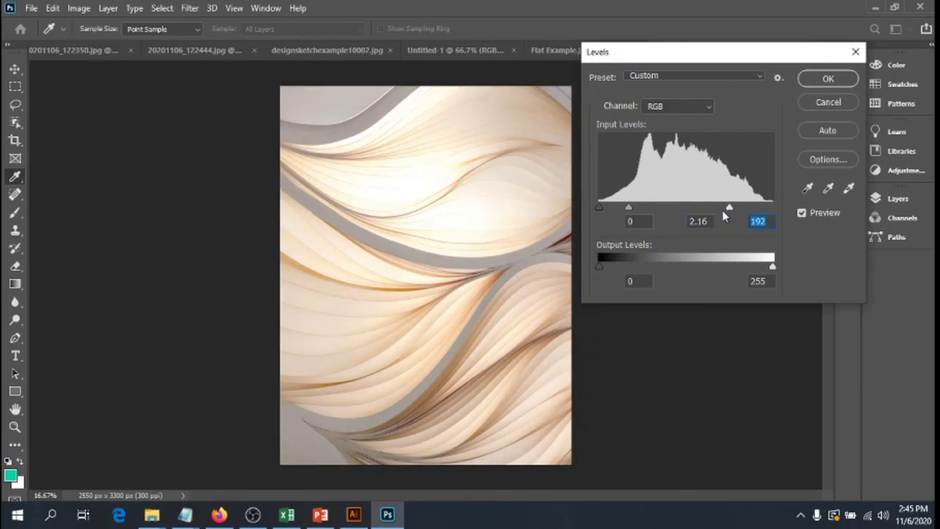
pyautogui.moveTo(632, 207); pyautogui.dragTo(620, 206)
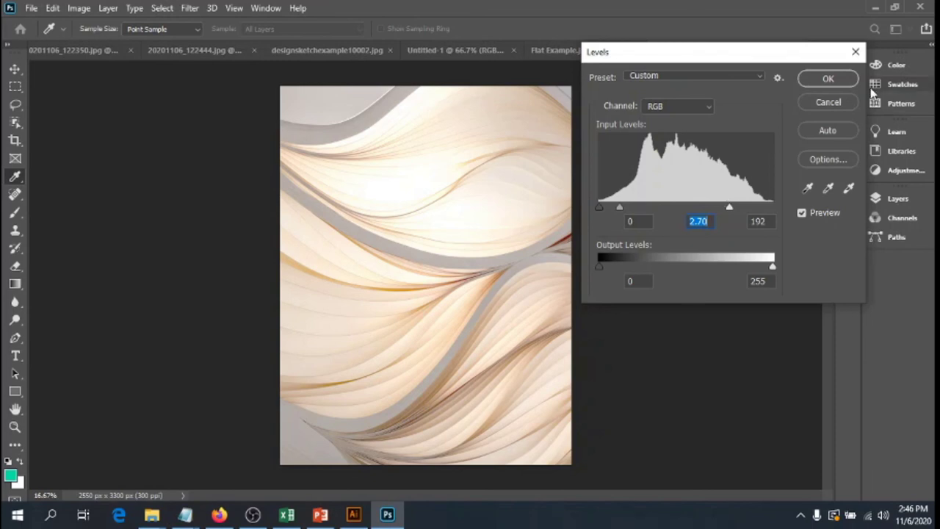
pyautogui.click(843, 84)
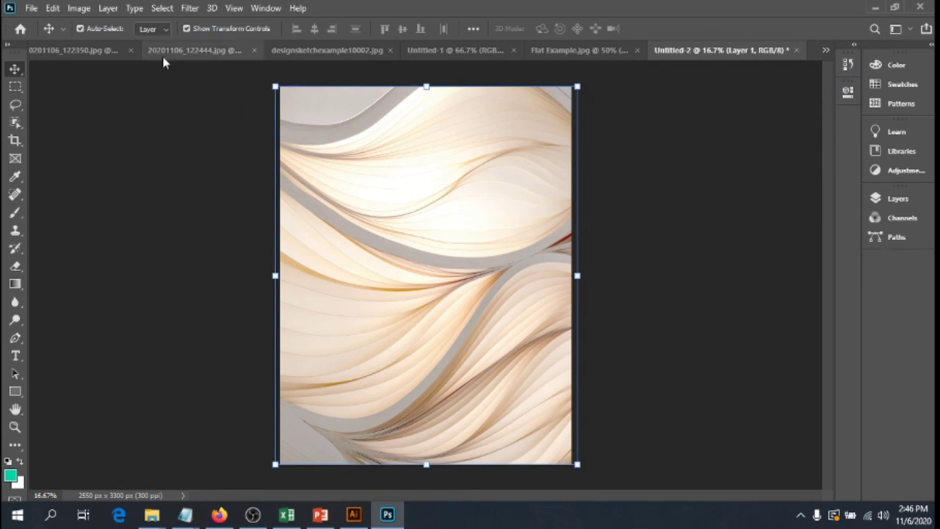
# - Select the off-white background of the illustration in 20201106_122350.jpg with Color Range, sampling beside the figure at a fuzziness of 82
pyautogui.click(111, 56)
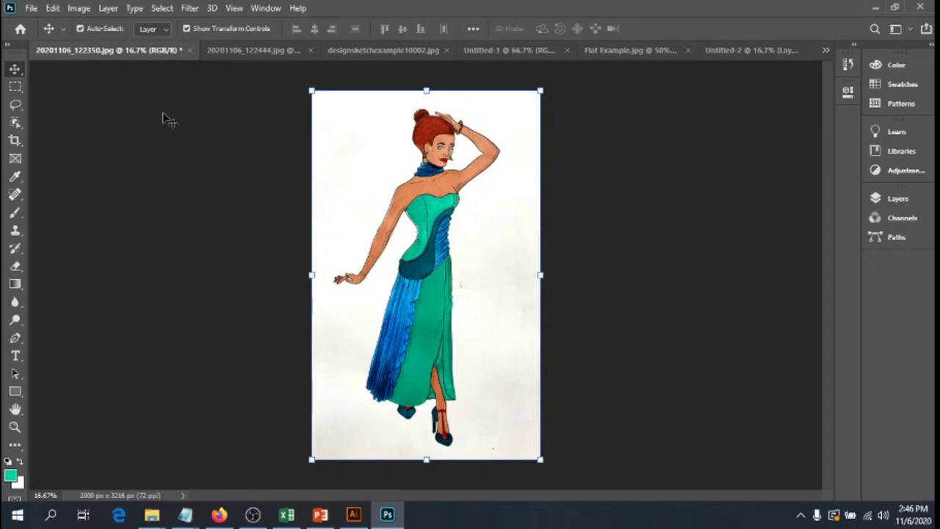
pyautogui.click(162, 9)
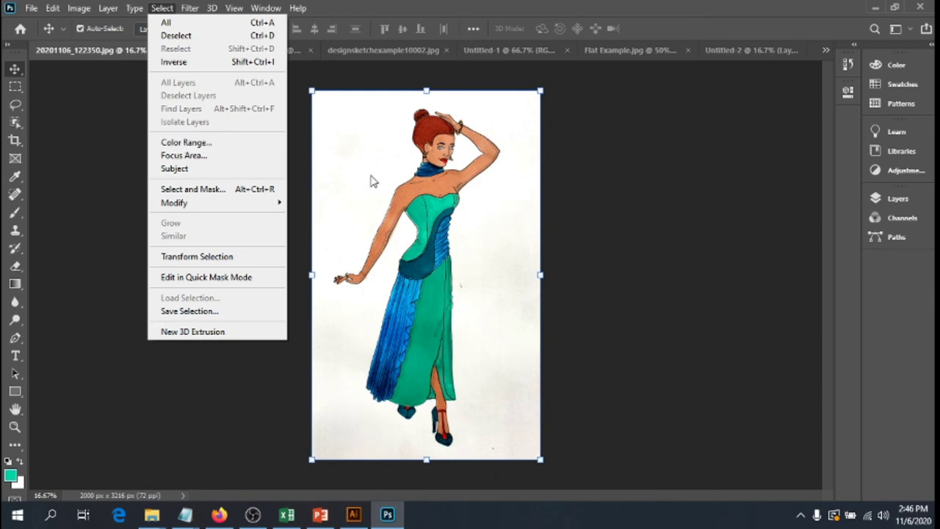
pyautogui.click(184, 143)
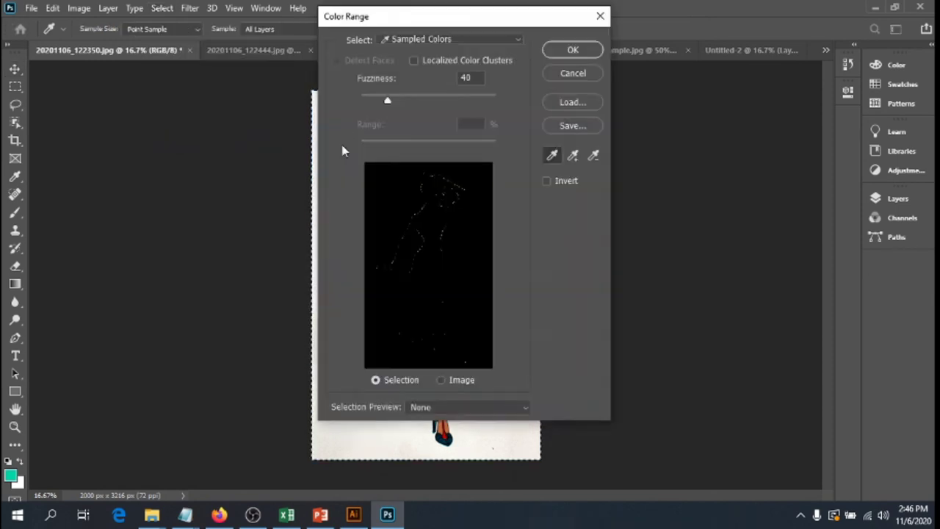
pyautogui.moveTo(399, 22); pyautogui.dragTo(638, 75)
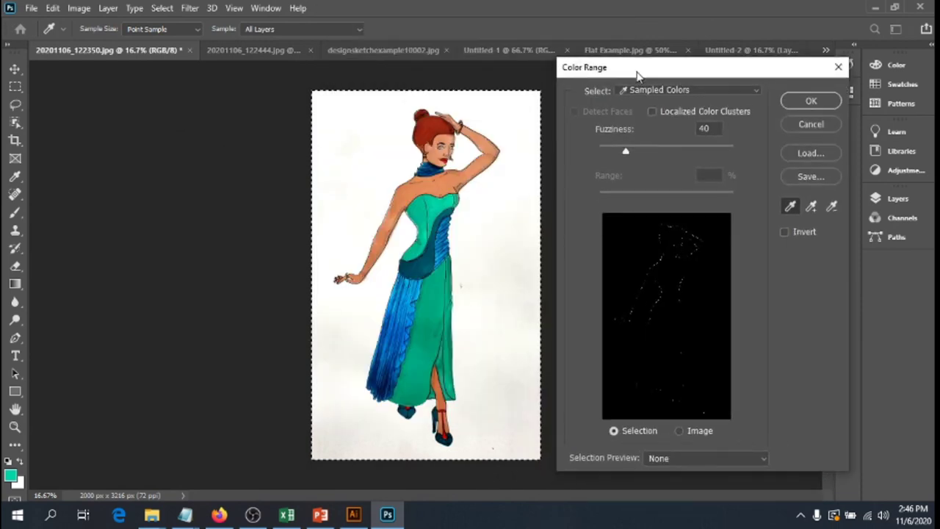
pyautogui.click(487, 229)
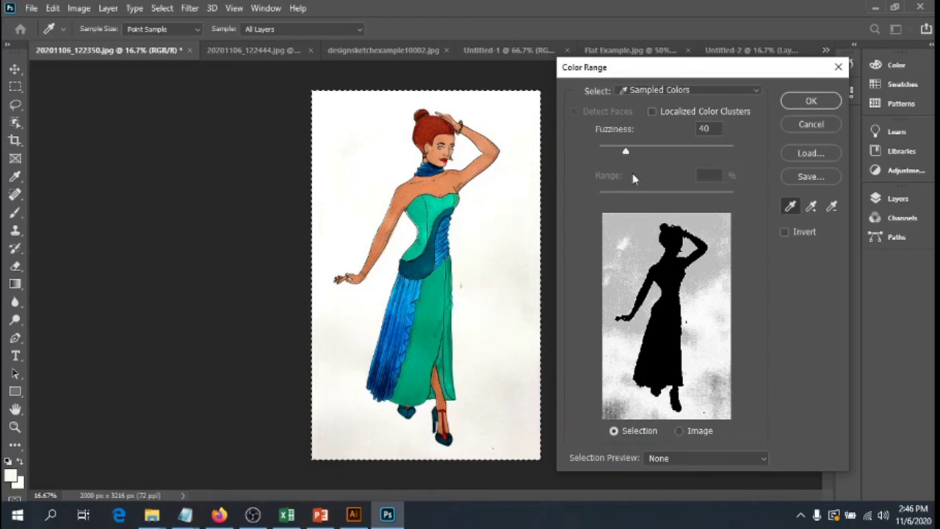
pyautogui.moveTo(625, 152); pyautogui.dragTo(666, 156)
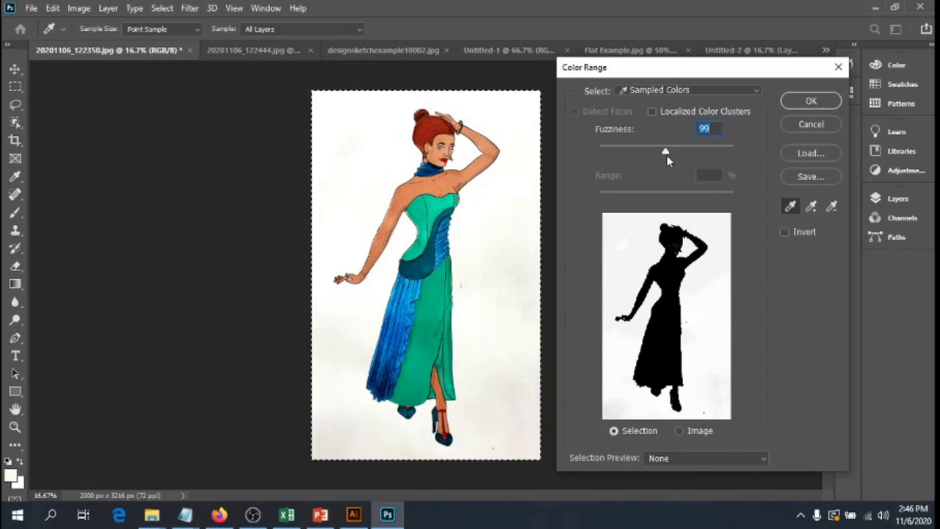
pyautogui.doubleClick(705, 131)
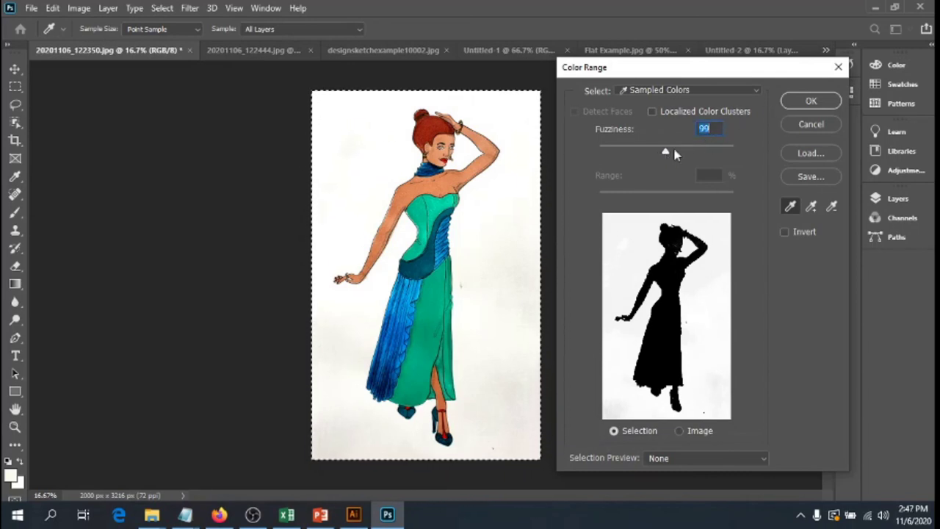
pyautogui.moveTo(666, 151); pyautogui.dragTo(654, 151)
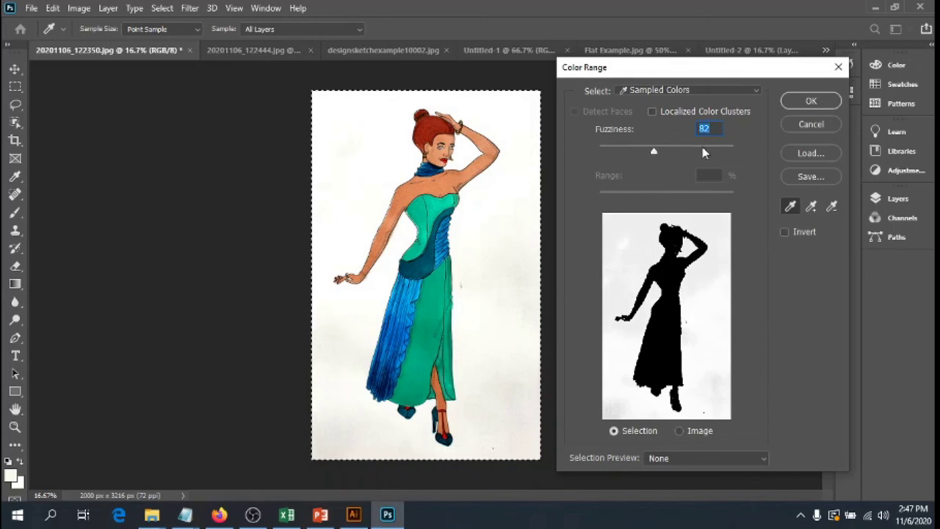
pyautogui.click(799, 102)
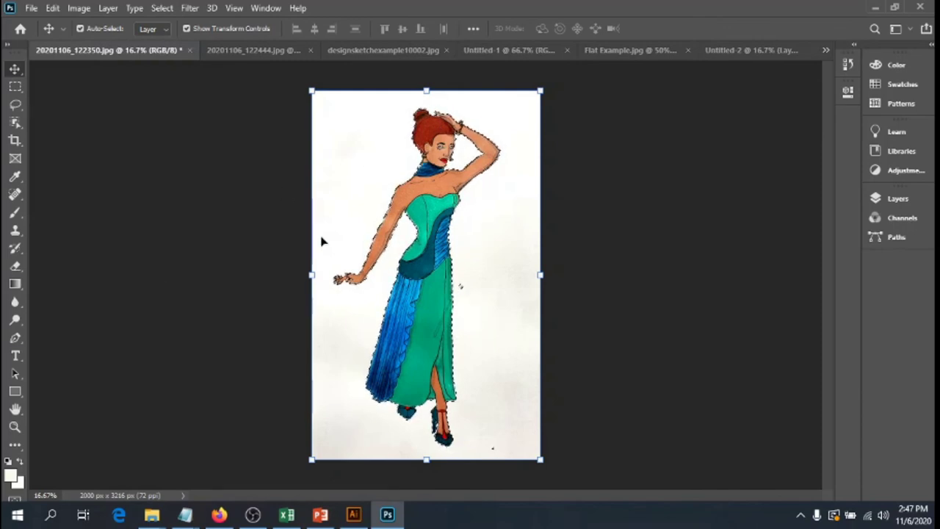
# - Set the Rectangular Marquee to subtract from the selection and check the background selection's outline along the whole figure
pyautogui.hotkey('ctrl', '+')
pyautogui.hotkey('ctrl', '+')
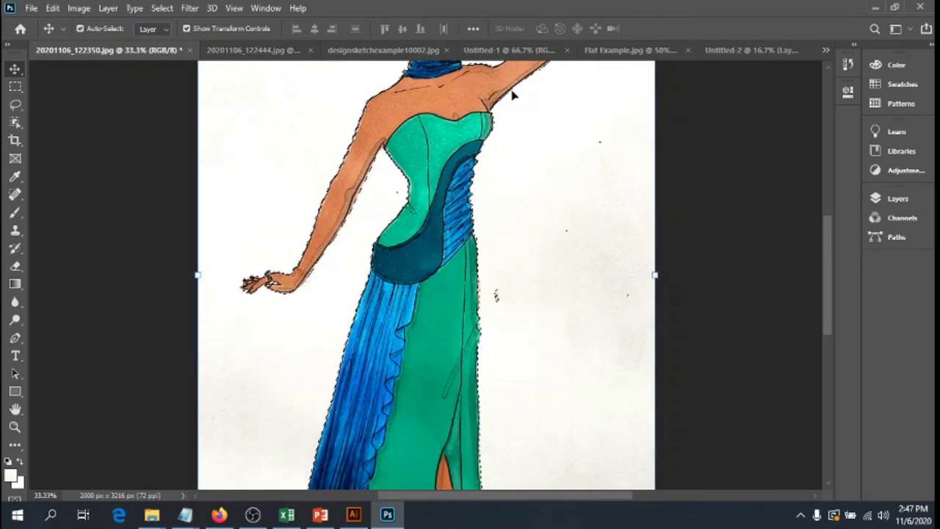
pyautogui.scroll(3, 514, 94)
pyautogui.scroll(2, 512, 94)
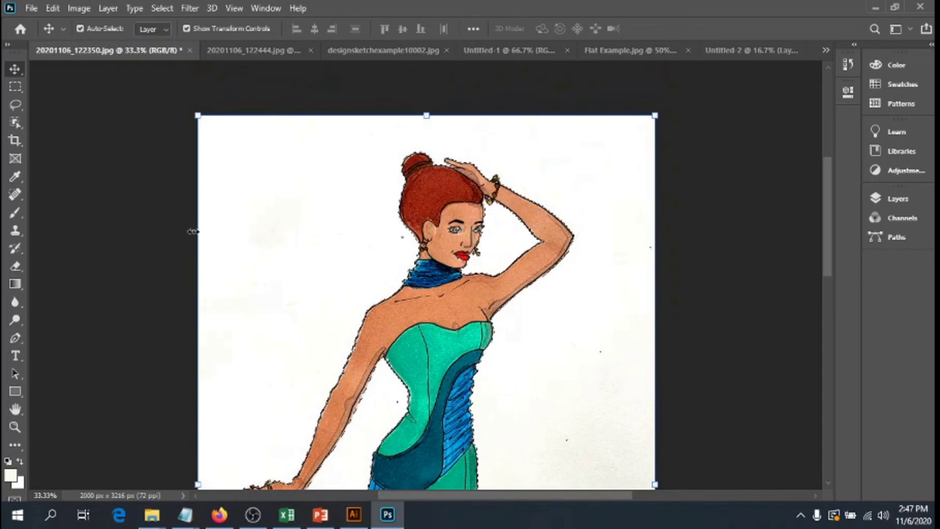
pyautogui.click(15, 87)
pyautogui.hotkey('ctrl', 'a')
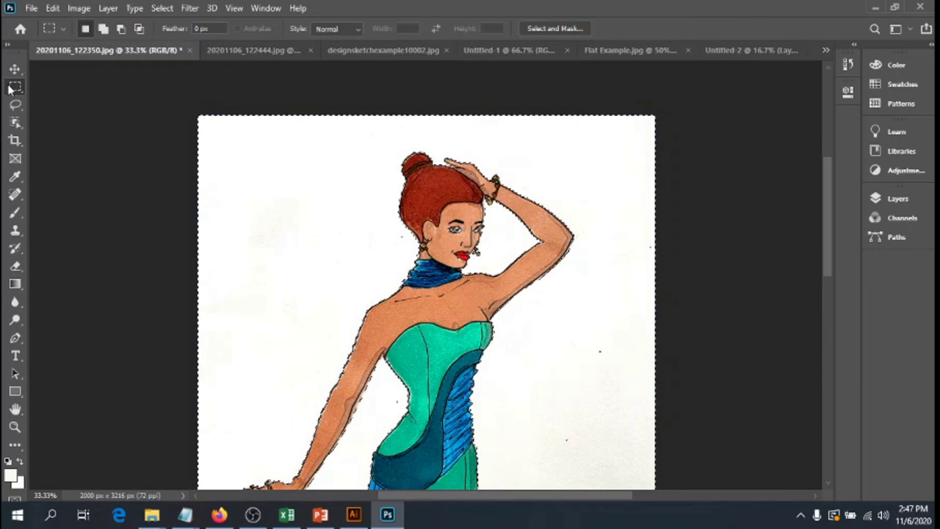
pyautogui.click(122, 30)
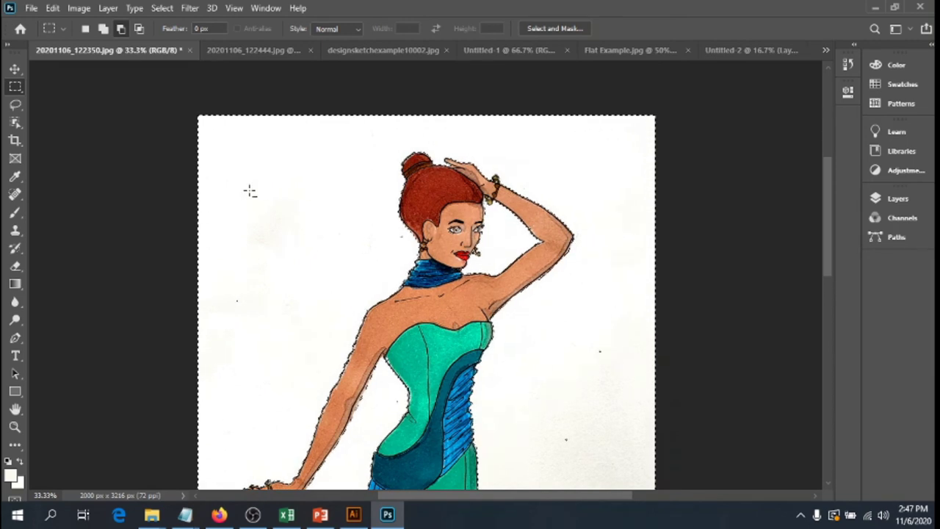
pyautogui.scroll(-5, 249, 191)
pyautogui.scroll(-8, 250, 191)
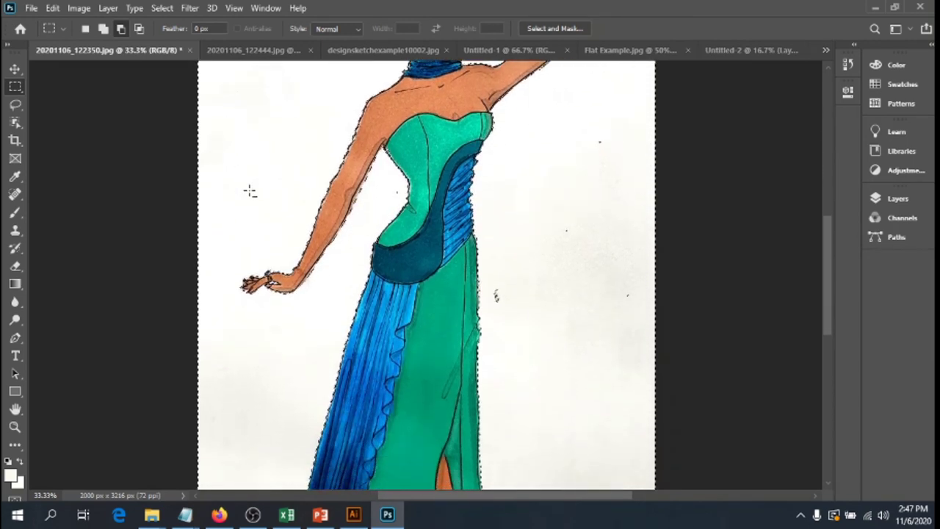
pyautogui.scroll(-2, 249, 191)
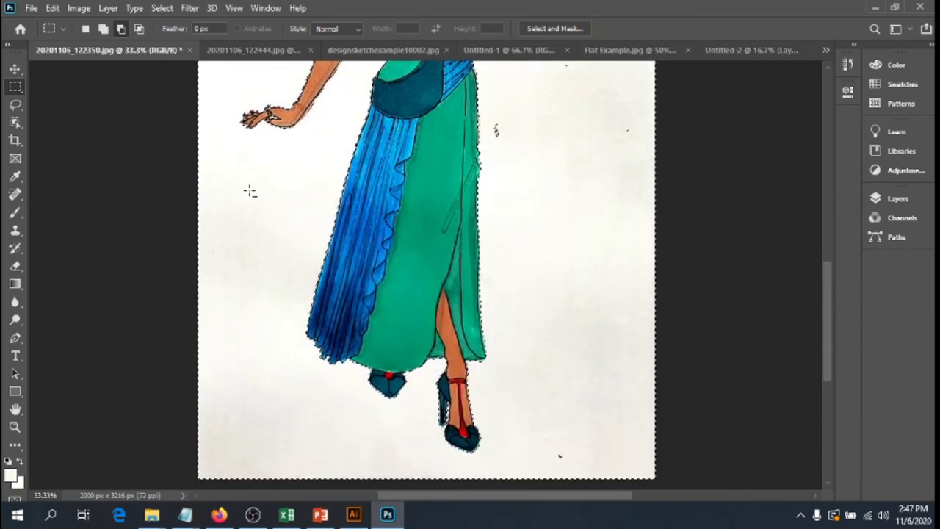
pyautogui.scroll(6, 249, 191)
pyautogui.scroll(6, 249, 191)
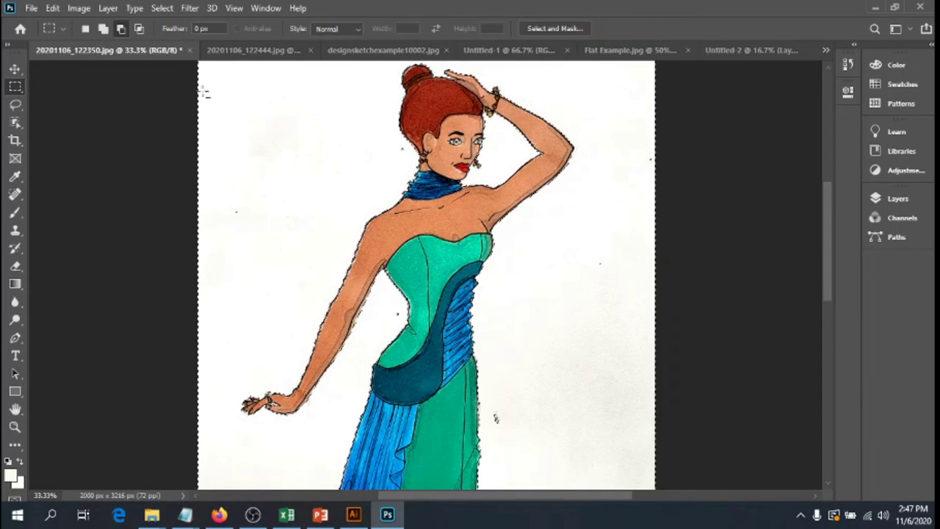
# - Set the marquee feather to 10 px and invert the background selection so the figure is selected instead
pyautogui.click(205, 29)
pyautogui.click(174, 30)
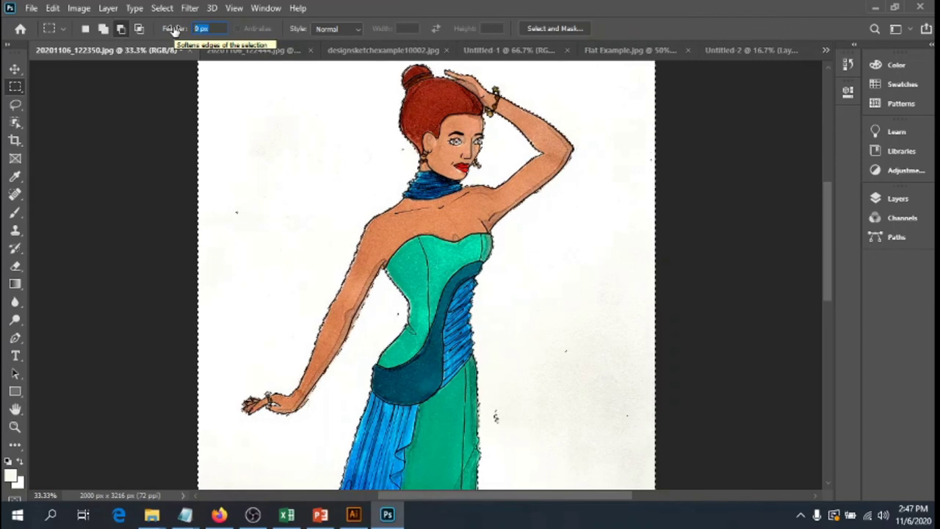
pyautogui.write('10')
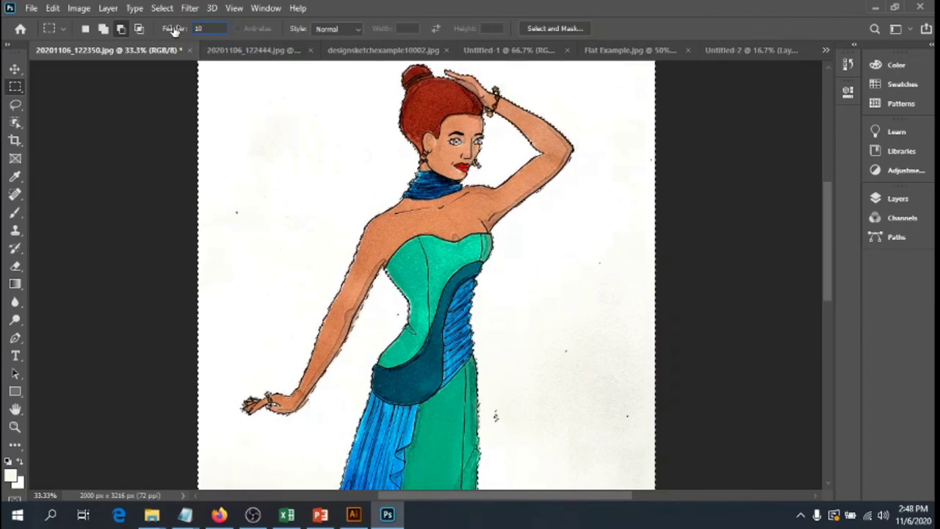
pyautogui.click(162, 8)
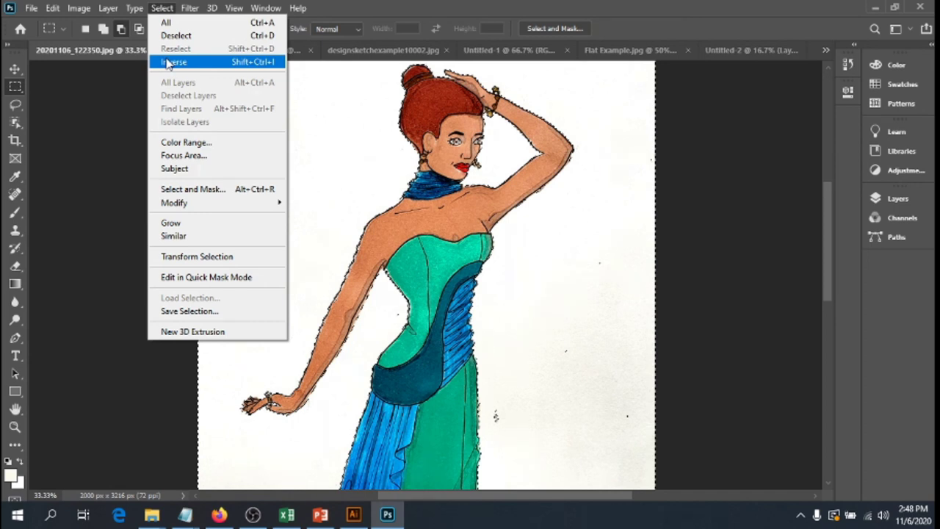
pyautogui.click(167, 62)
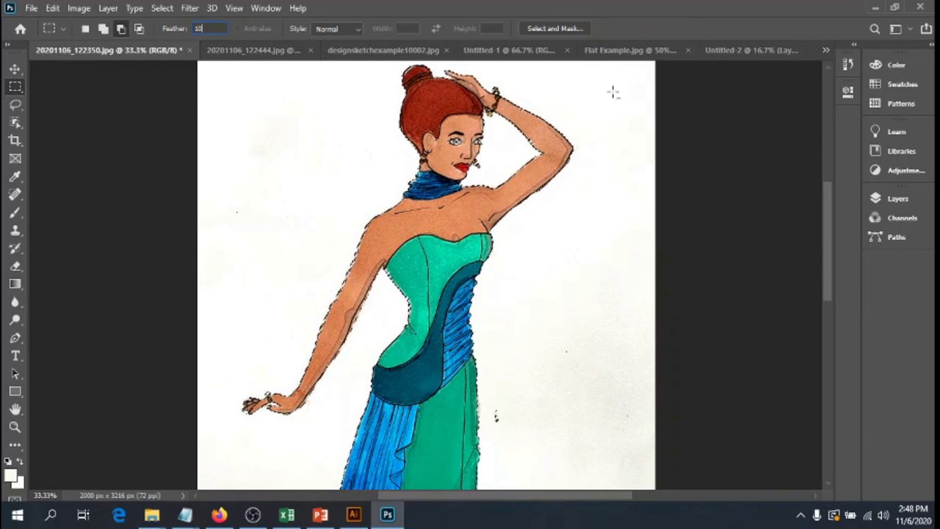
# - Paste the copied figure onto the wood-grain page in Untitled-2 and shift it slightly up and to the right
pyautogui.click(724, 63)
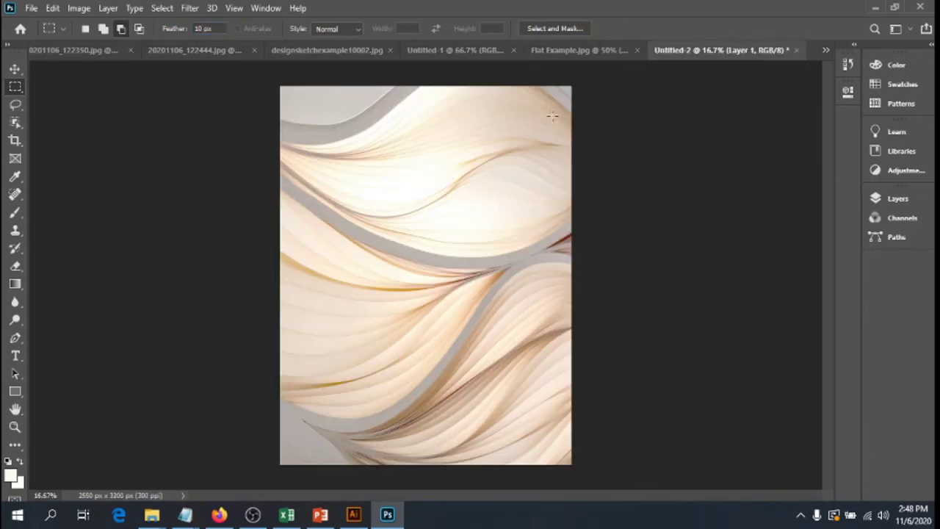
pyautogui.hotkey('ctrl', 'v')
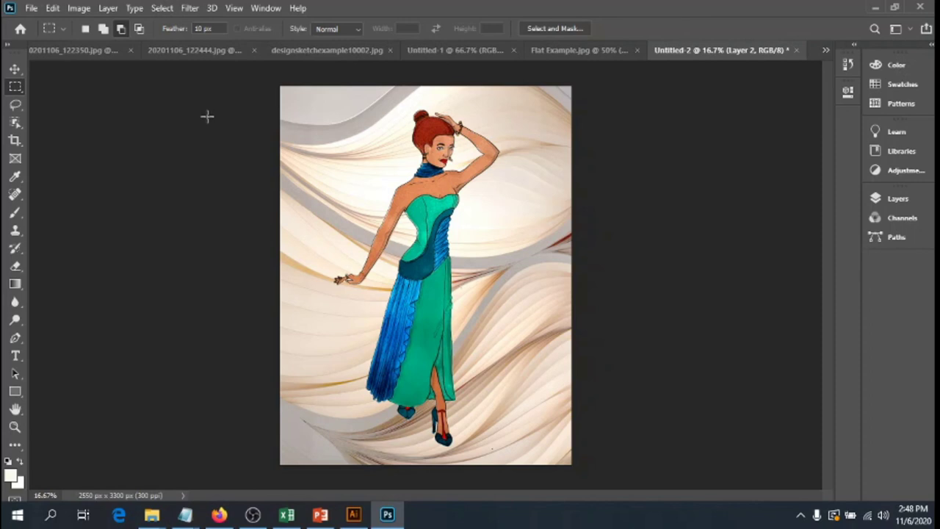
pyautogui.click(15, 69)
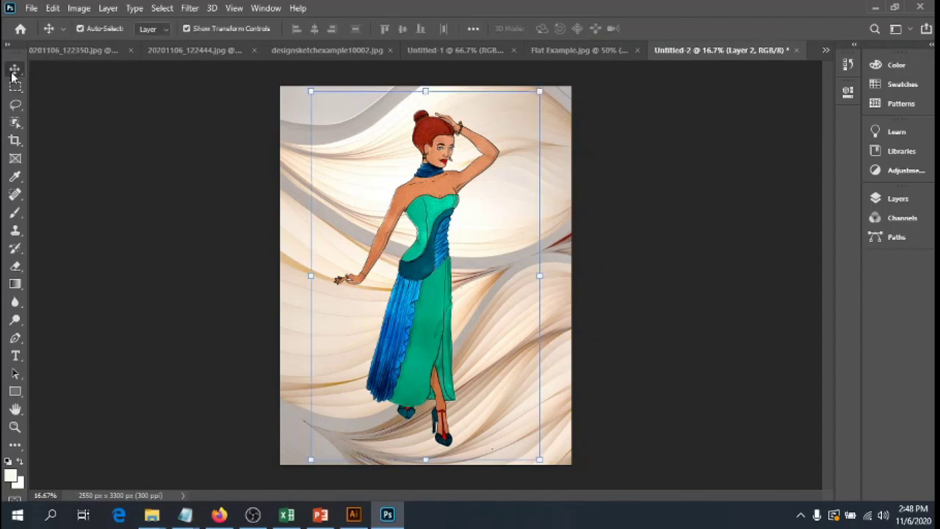
pyautogui.moveTo(444, 209)
pyautogui.mouseDown()
pyautogui.moveTo(428, 211)
pyautogui.moveTo(448, 206)
pyautogui.mouseUp()
pyautogui.click(682, 257)
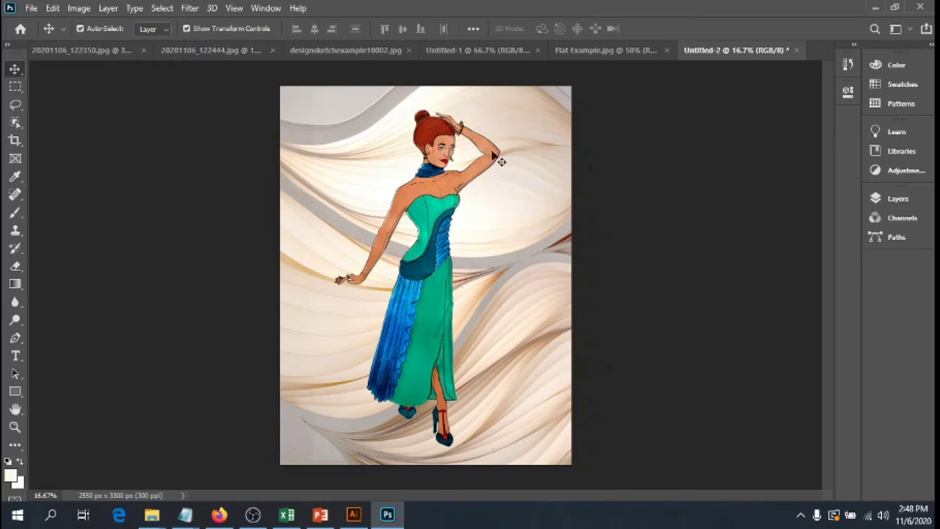
# - Flatten the figure and wood-grain layers of Untitled-2 into a single background layer
pyautogui.click(478, 51)
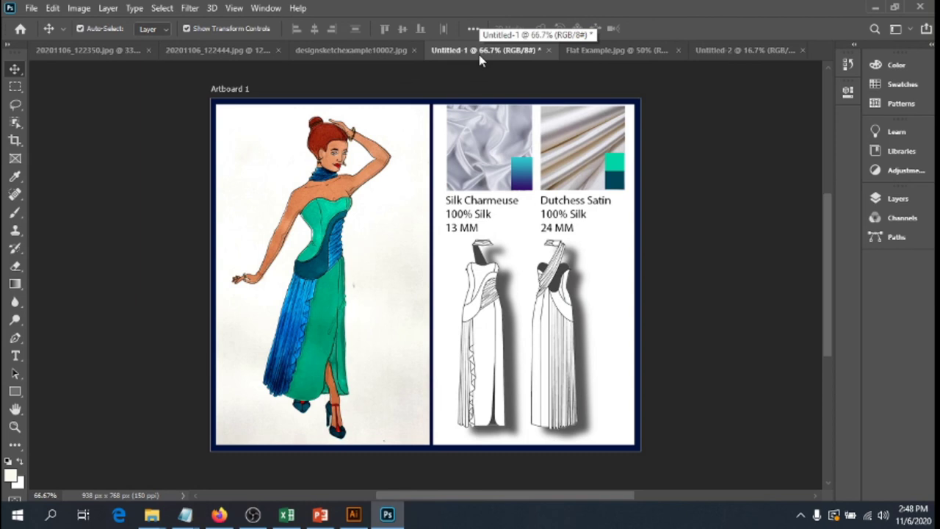
pyautogui.click(707, 56)
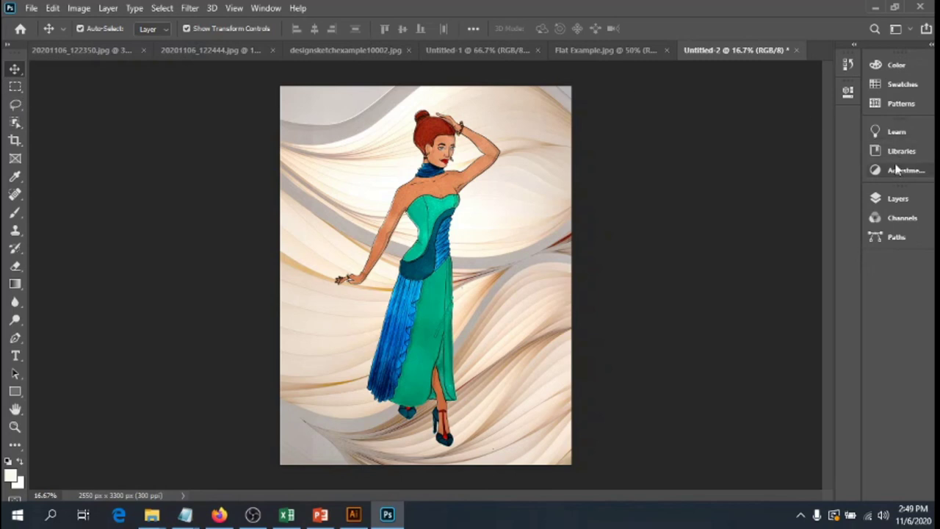
pyautogui.click(895, 200)
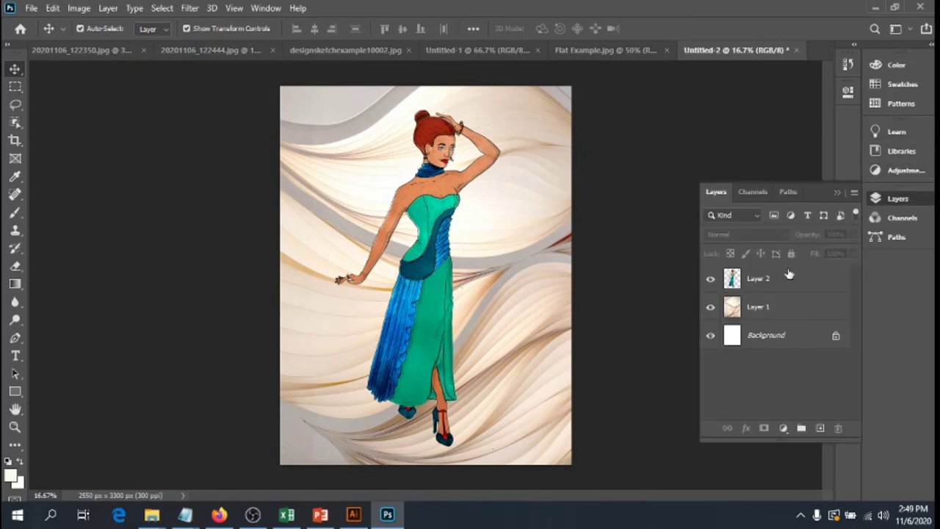
pyautogui.click(854, 194)
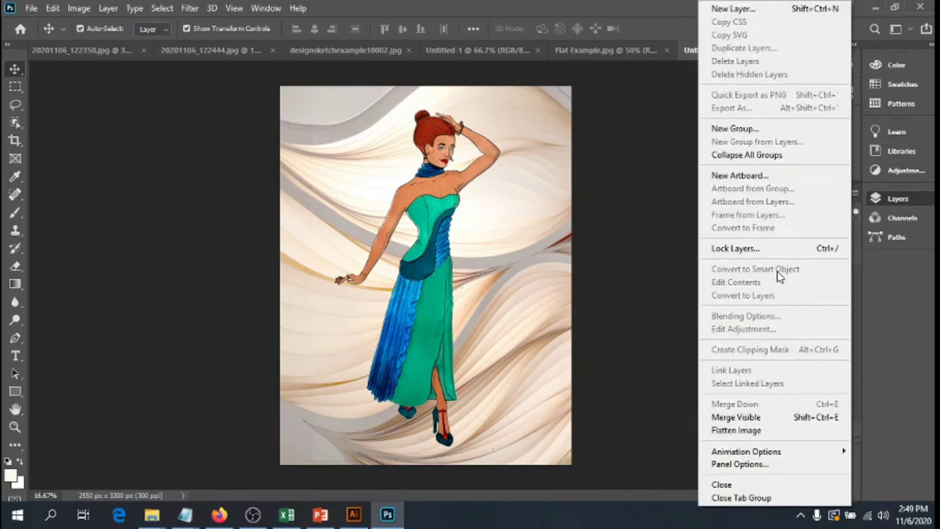
pyautogui.click(748, 431)
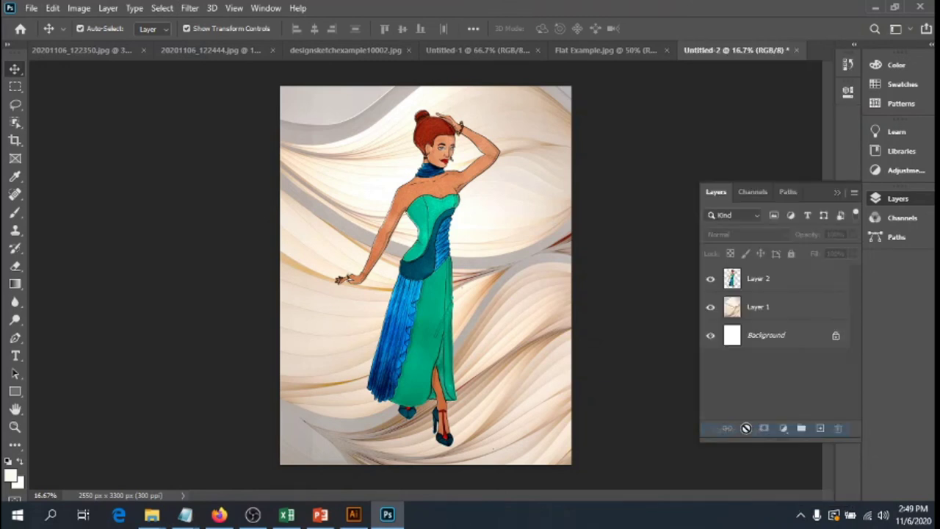
# - Select a full-height rectangle around the figure in Untitled-2 and paste its copy into Artboard 1 of Untitled-1
pyautogui.click(13, 88)
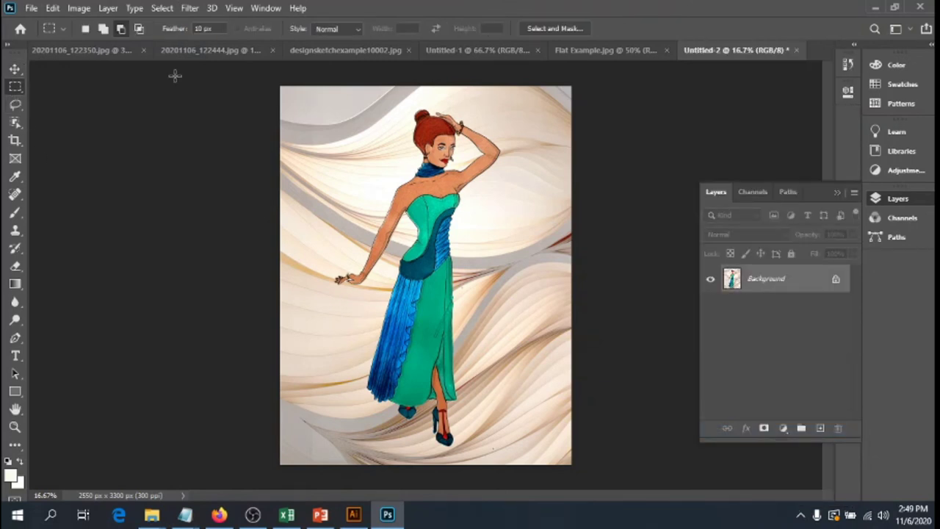
pyautogui.moveTo(301, 87); pyautogui.dragTo(533, 468)
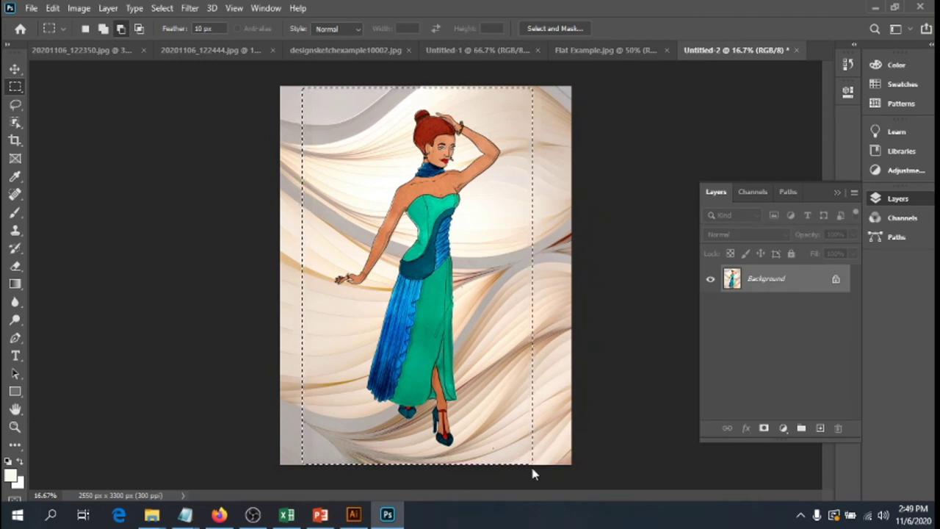
pyautogui.click(470, 52)
pyautogui.hotkey('ctrl', 'v')
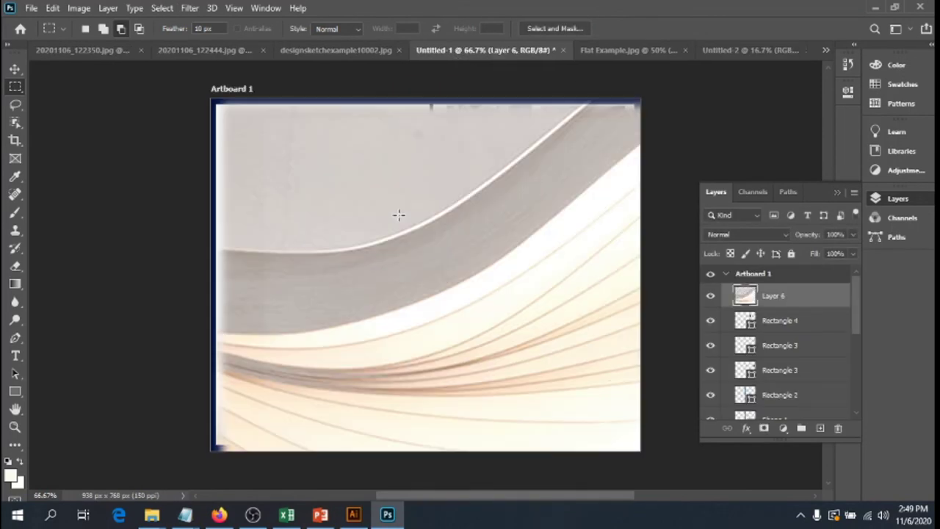
# - Scale the pasted illustration down to about 26% and place its upper-left corner inside the board's navy border
pyautogui.click(15, 68)
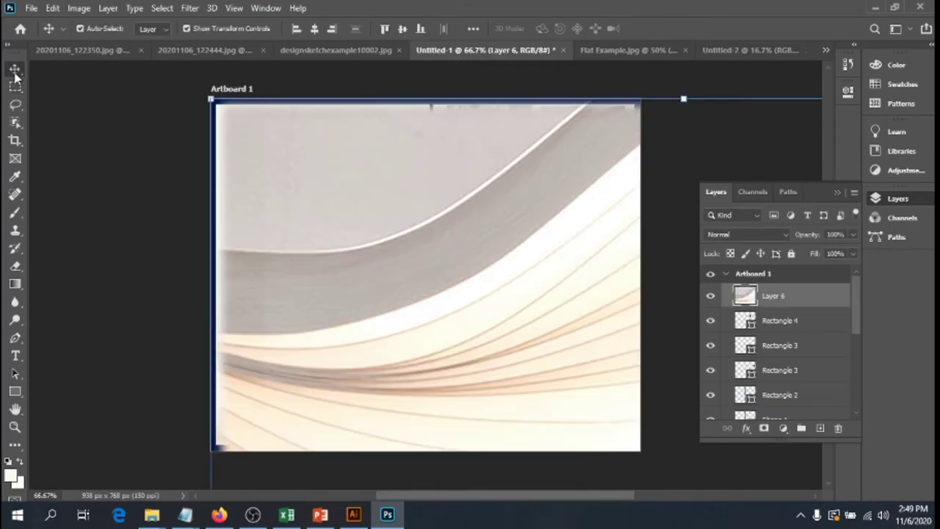
pyautogui.moveTo(211, 99)
pyautogui.mouseDown()
pyautogui.moveTo(332, 247)
pyautogui.moveTo(441, 346)
pyautogui.moveTo(486, 351)
pyautogui.moveTo(488, 388)
pyautogui.mouseUp()
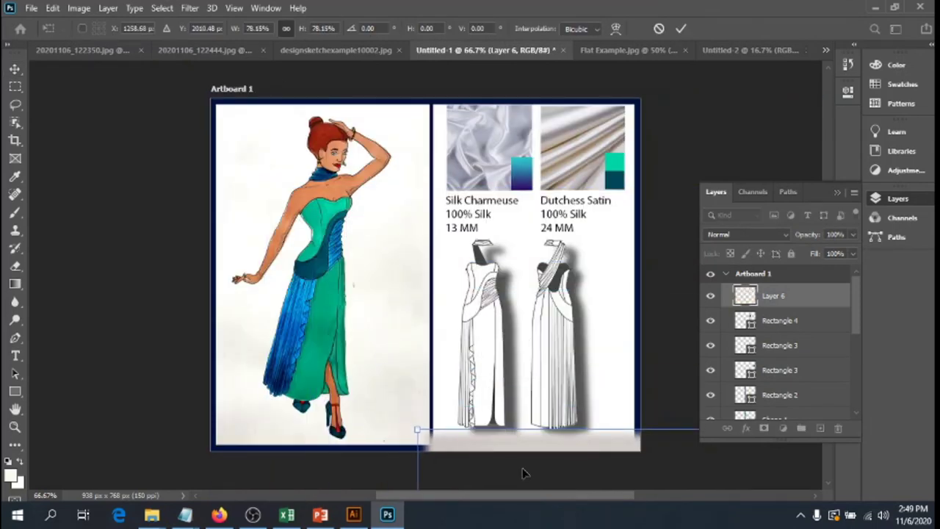
pyautogui.moveTo(516, 451); pyautogui.dragTo(278, 98)
pyautogui.moveTo(179, 78)
pyautogui.mouseDown()
pyautogui.moveTo(335, 229)
pyautogui.moveTo(421, 340)
pyautogui.moveTo(485, 389)
pyautogui.moveTo(490, 425)
pyautogui.mouseUp()
pyautogui.moveTo(519, 472)
pyautogui.mouseDown()
pyautogui.moveTo(478, 434)
pyautogui.moveTo(346, 118)
pyautogui.moveTo(294, 123)
pyautogui.mouseUp()
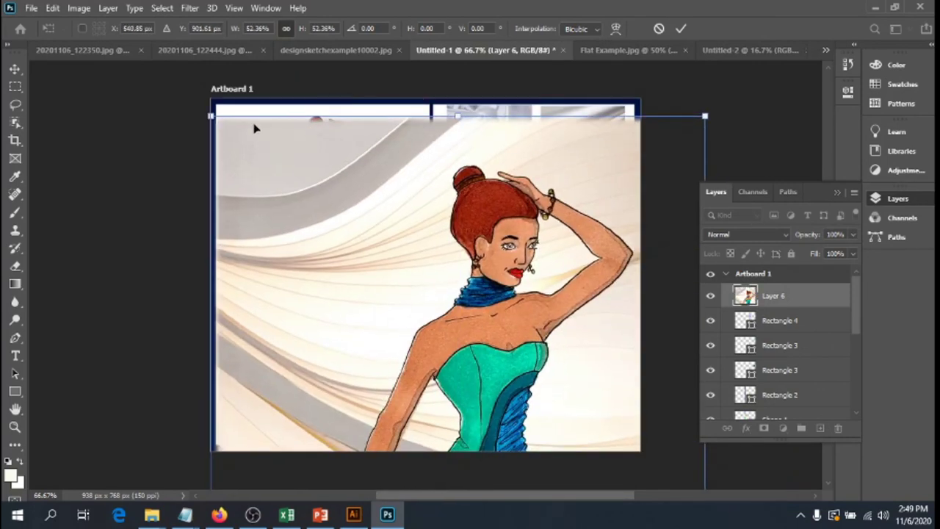
pyautogui.moveTo(210, 115)
pyautogui.mouseDown()
pyautogui.moveTo(389, 320)
pyautogui.moveTo(566, 474)
pyautogui.moveTo(550, 396)
pyautogui.moveTo(459, 315)
pyautogui.moveTo(408, 165)
pyautogui.moveTo(418, 151)
pyautogui.mouseUp()
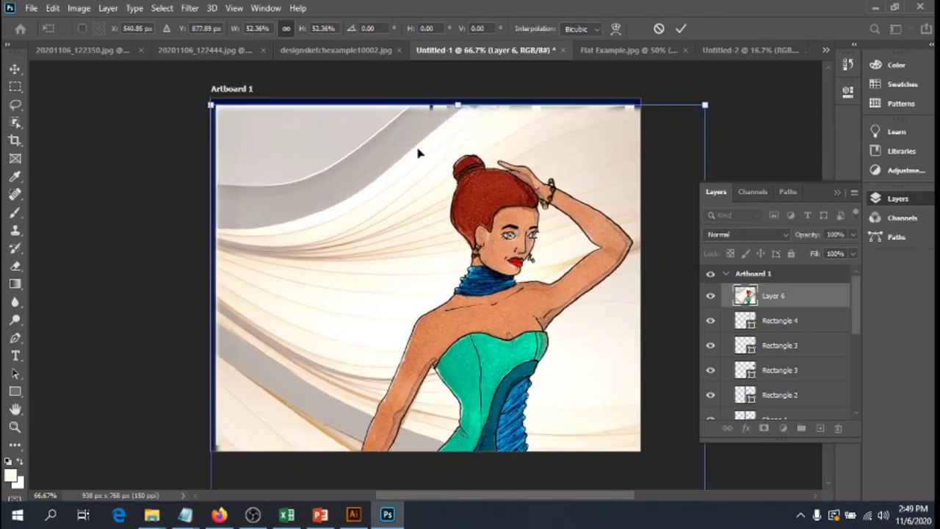
pyautogui.moveTo(705, 104); pyautogui.dragTo(390, 115)
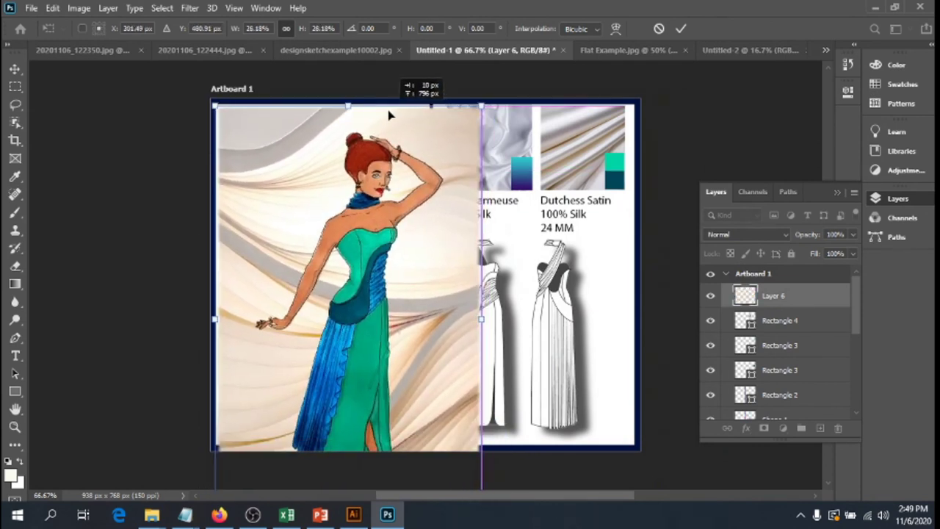
# - Reduce the illustration to about 22.6% and position it to fill the board's left panel, applying the transformation
pyautogui.moveTo(481, 106); pyautogui.dragTo(402, 168)
pyautogui.moveTo(358, 335); pyautogui.dragTo(356, 248)
pyautogui.press('Up')
pyautogui.press('Up')
pyautogui.press('Up')
pyautogui.press('Up')
pyautogui.press('Up')
pyautogui.press('Up')
pyautogui.press('Up')
pyautogui.press('Up')
pyautogui.press('Left')
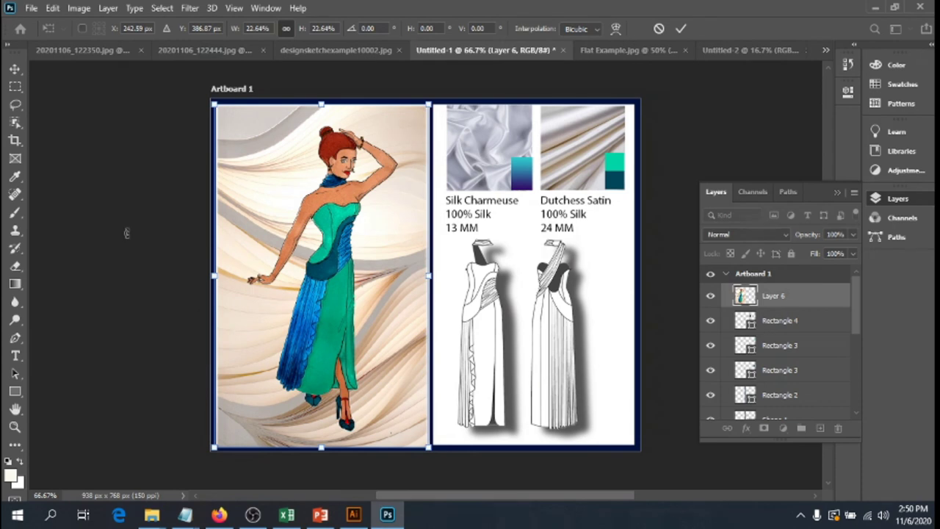
pyautogui.press('Return')
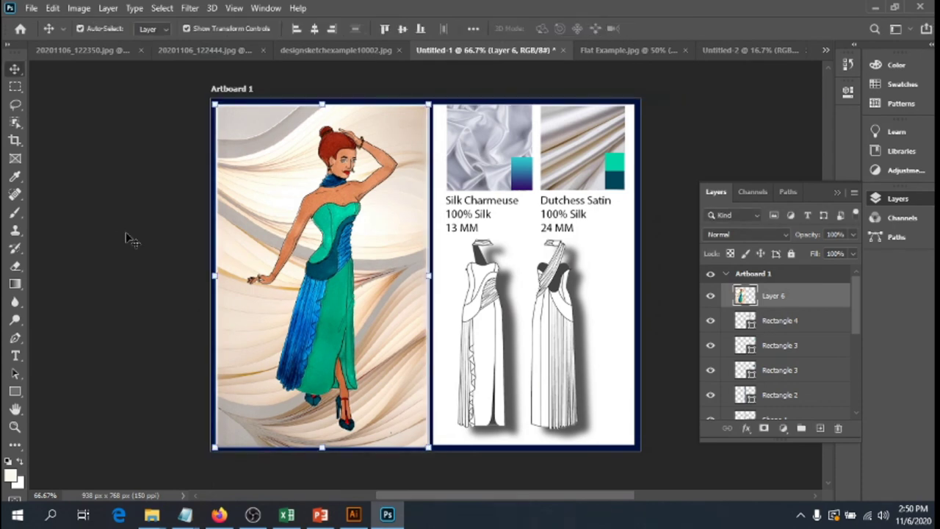
# - Toggle the visibility of the rectangle and shape layers in Artboard 1 to identify which one holds the navy border
pyautogui.click(15, 86)
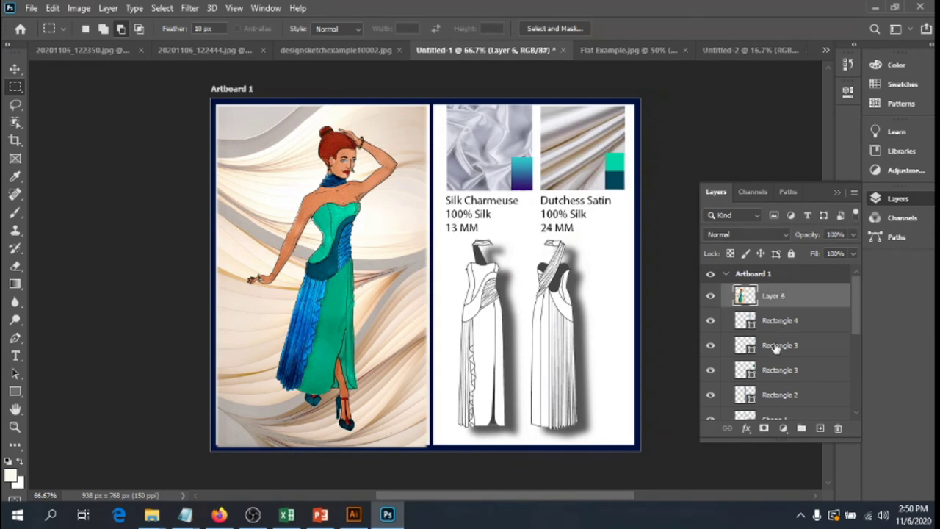
pyautogui.click(710, 348)
pyautogui.click(711, 348)
pyautogui.click(710, 377)
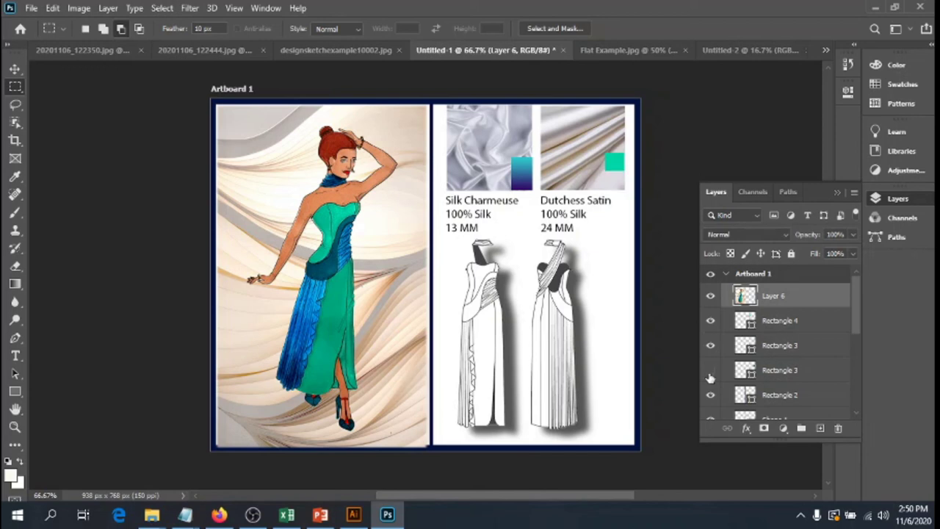
pyautogui.click(710, 373)
pyautogui.click(710, 322)
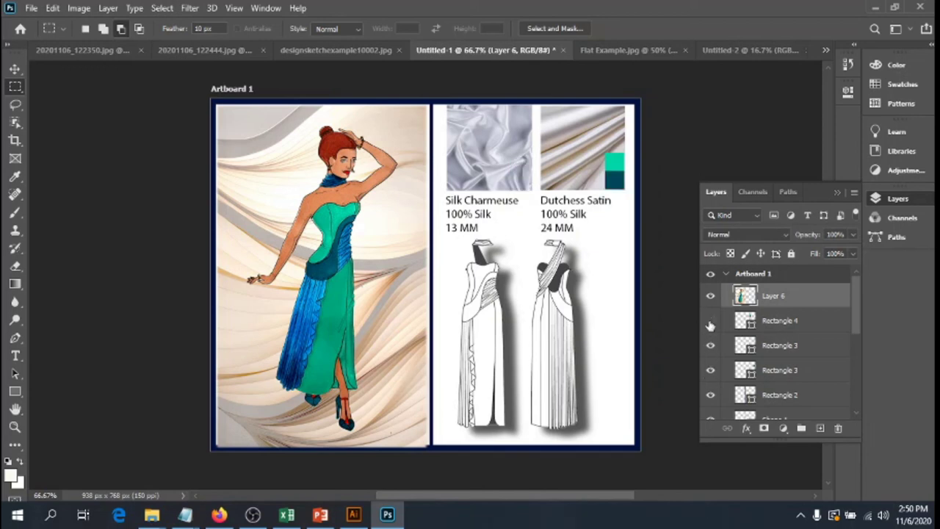
pyautogui.click(710, 325)
pyautogui.moveTo(854, 328); pyautogui.dragTo(850, 365)
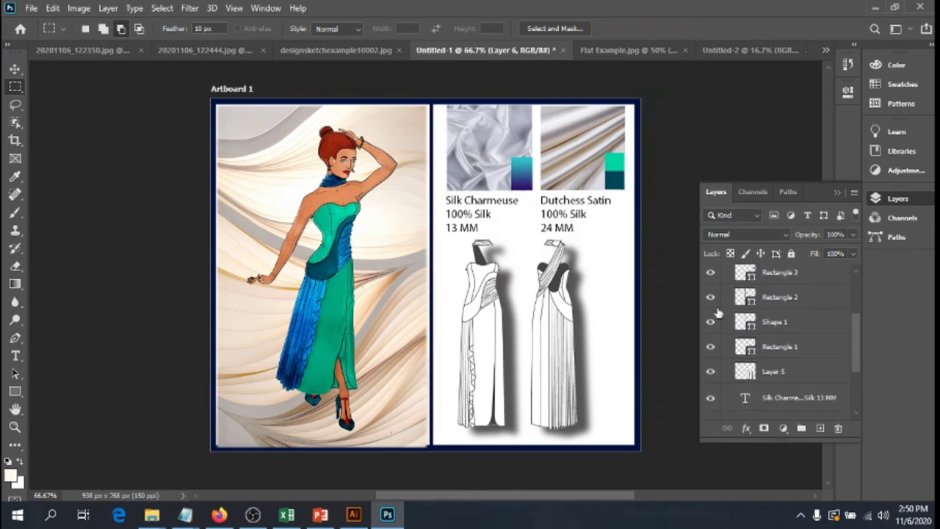
pyautogui.click(710, 273)
pyautogui.click(710, 272)
pyautogui.click(710, 323)
pyautogui.click(710, 346)
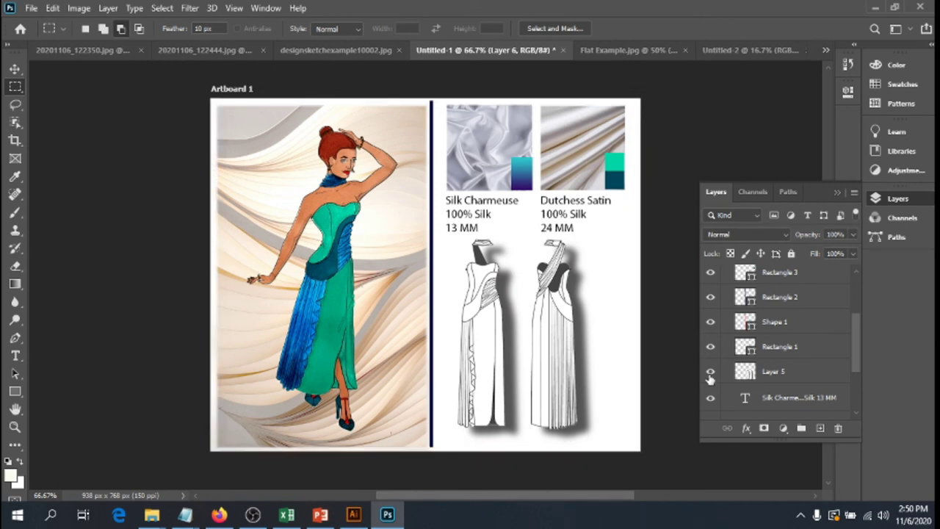
pyautogui.click(710, 372)
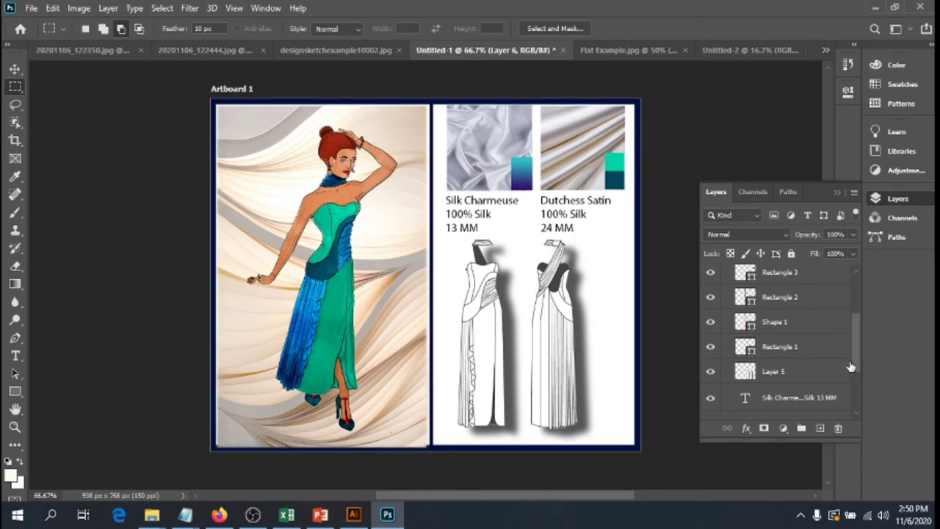
# - Move the Rectangle 1 layer to the top of Artboard 1's layer stack, above the pasted illustration
pyautogui.click(711, 348)
pyautogui.click(711, 348)
pyautogui.moveTo(779, 273)
pyautogui.mouseDown()
pyautogui.moveTo(782, 251)
pyautogui.moveTo(777, 279)
pyautogui.mouseUp()
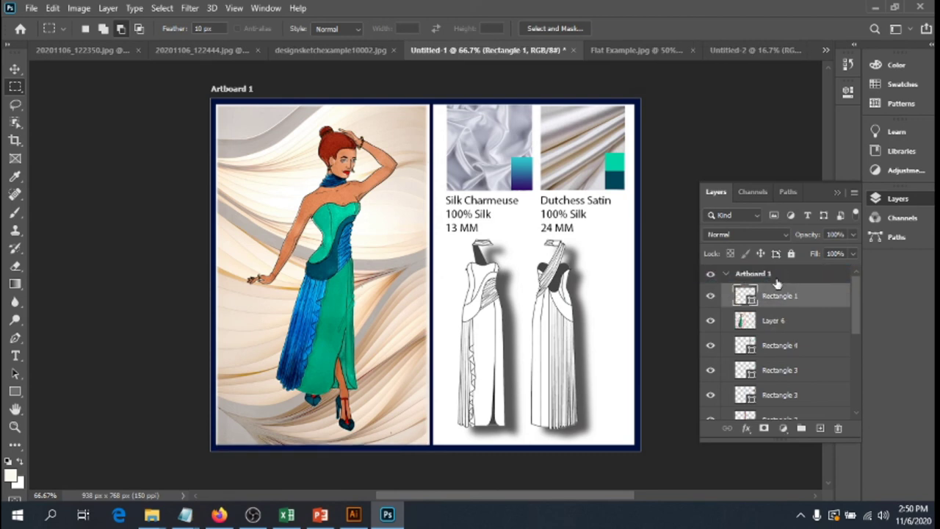